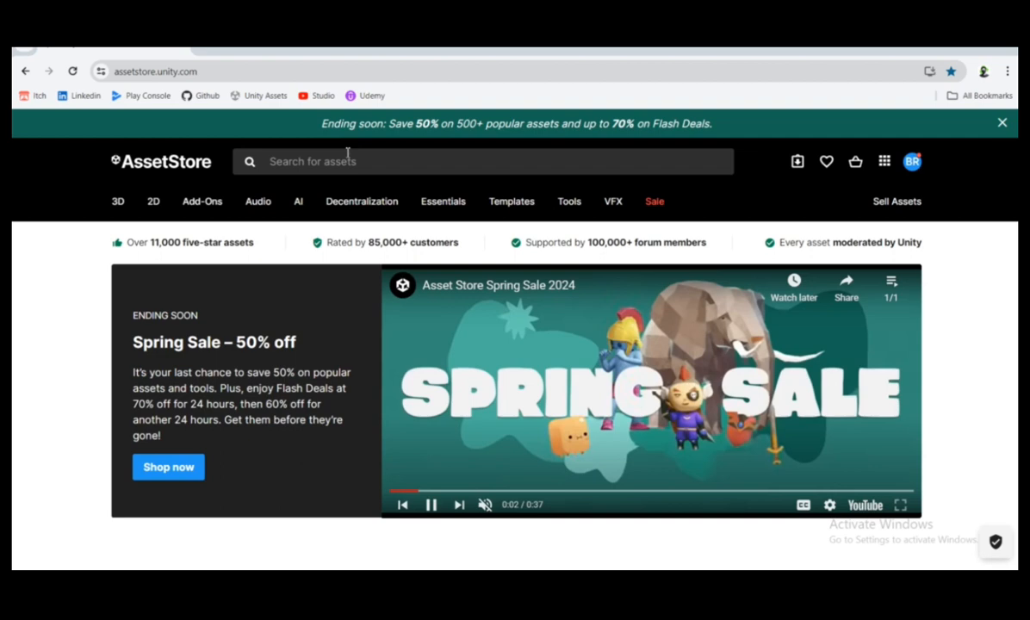
Search the Unity Asset Store for "lean tween" and open the page of the LeanTween asset by Dented Pixel
{"action": "left_click", "coordinate": [337, 162]}
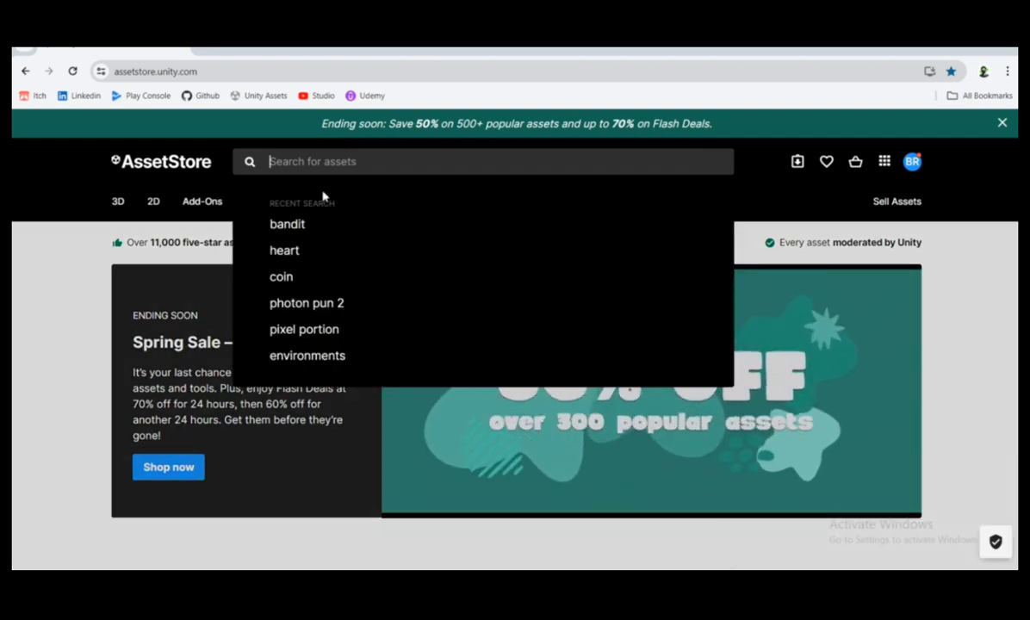
{"action": "type", "text": "lean twee"}
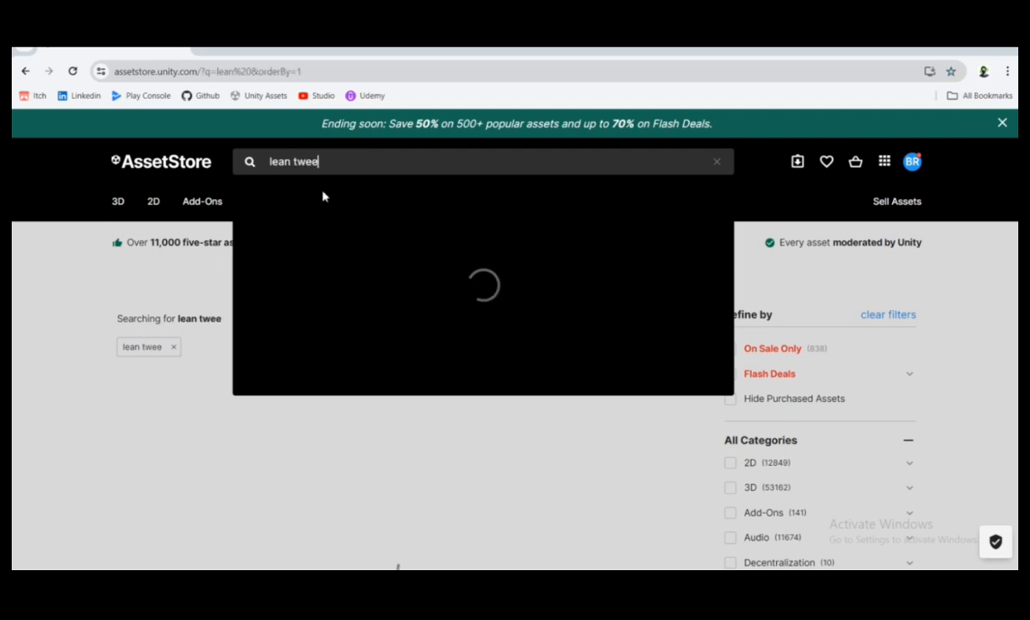
{"action": "type", "text": "n"}
{"action": "mouse_move", "coordinate": [321, 196]}
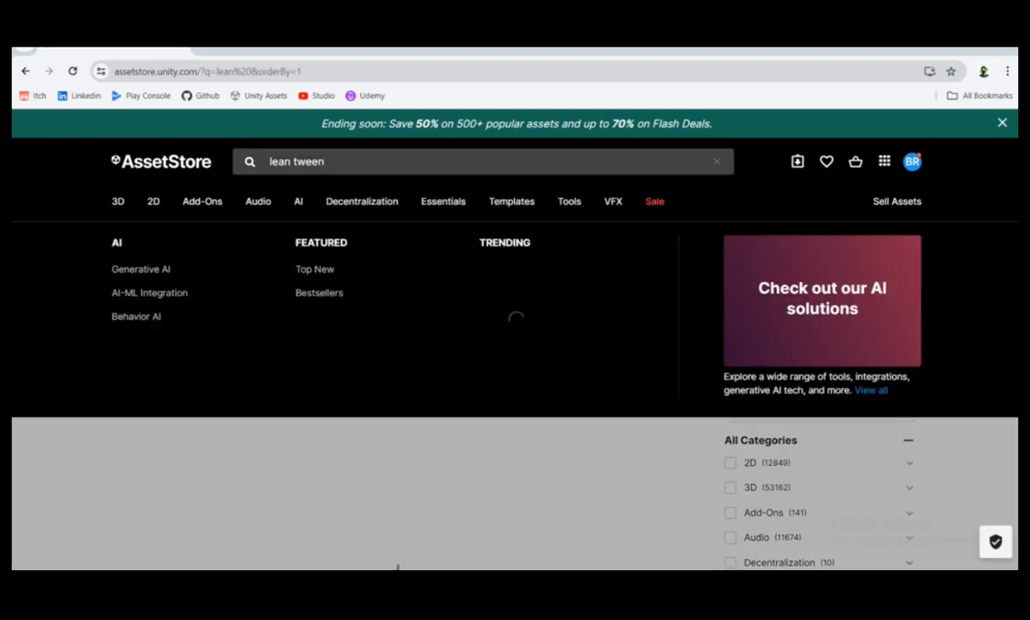
{"action": "scroll", "coordinate": [474, 342], "scroll_direction": "down", "scroll_amount": 3}
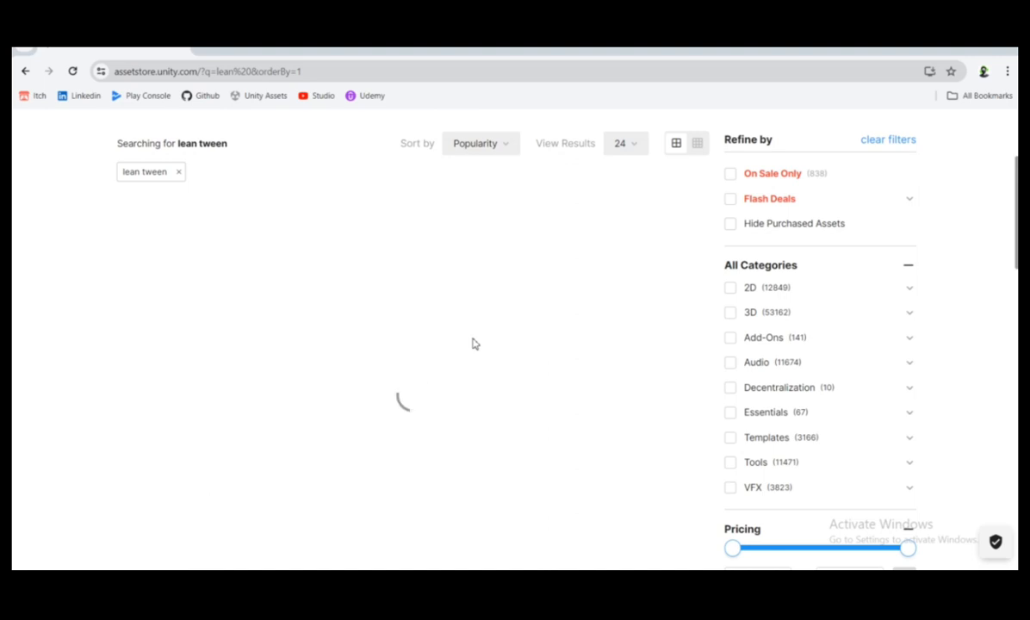
{"action": "scroll", "coordinate": [517, 358], "scroll_direction": "up", "scroll_amount": 3}
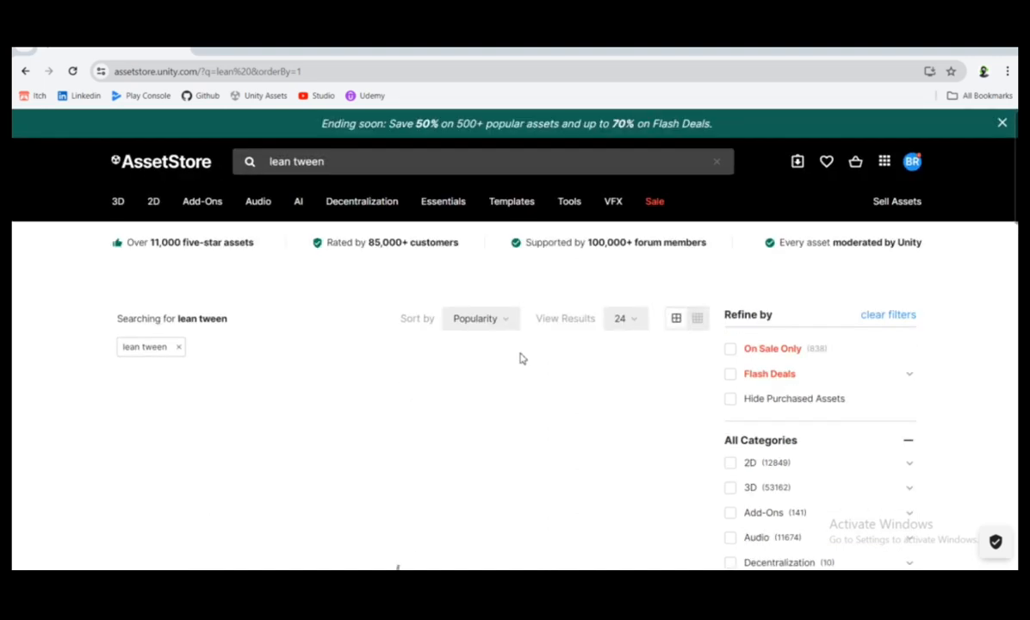
{"action": "scroll", "coordinate": [516, 357], "scroll_direction": "down", "scroll_amount": 4}
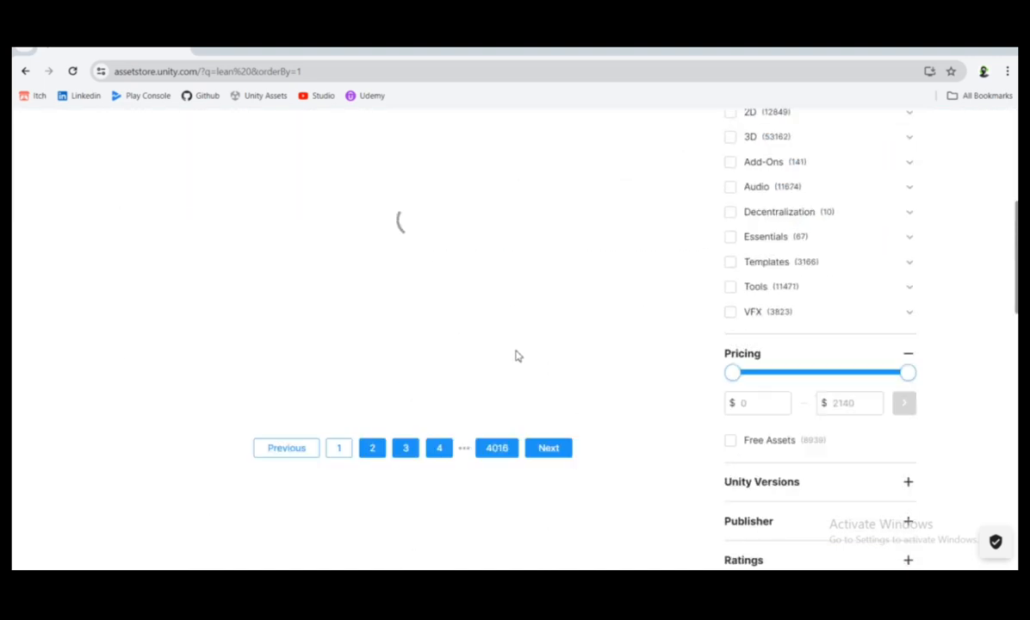
{"action": "scroll", "coordinate": [516, 356], "scroll_direction": "up", "scroll_amount": 2}
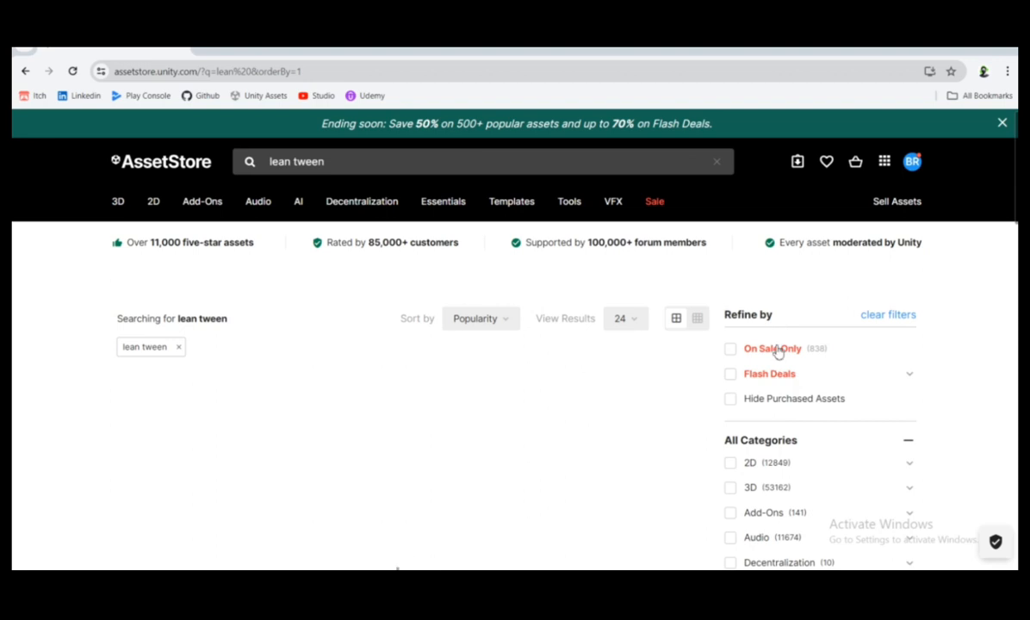
{"action": "scroll", "coordinate": [581, 499], "scroll_direction": "down", "scroll_amount": 2}
{"action": "scroll", "coordinate": [816, 257], "scroll_direction": "up", "scroll_amount": 3}
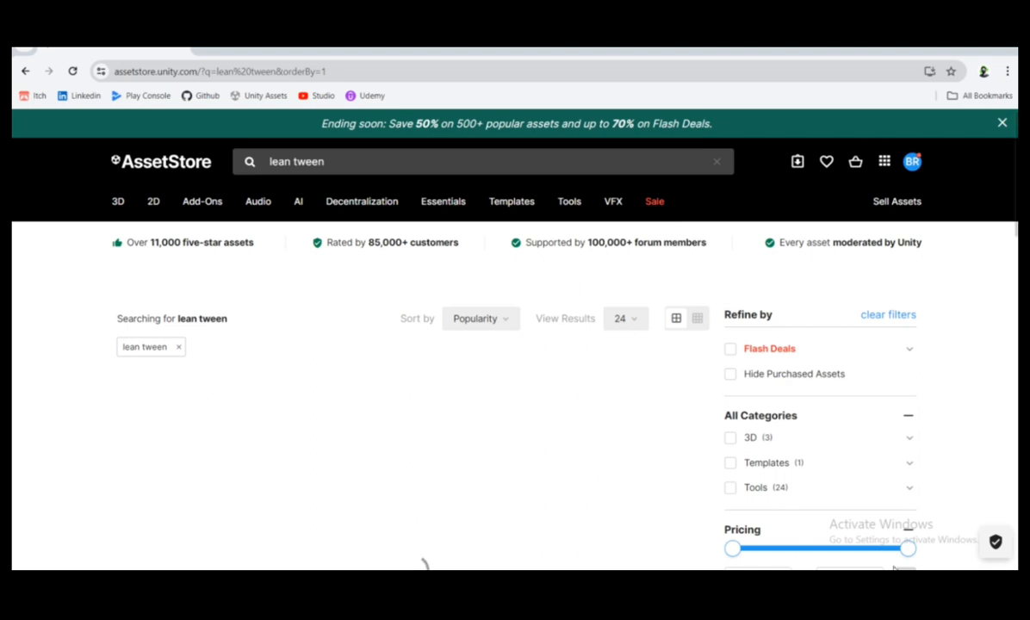
{"action": "scroll", "coordinate": [481, 395], "scroll_direction": "down", "scroll_amount": 4}
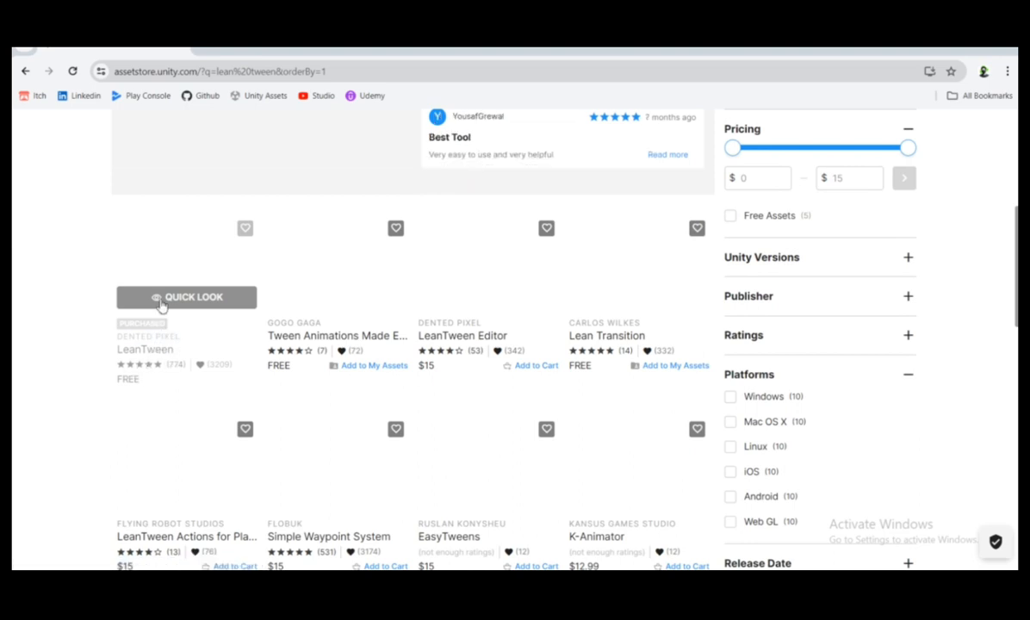
{"action": "left_click", "coordinate": [147, 351]}
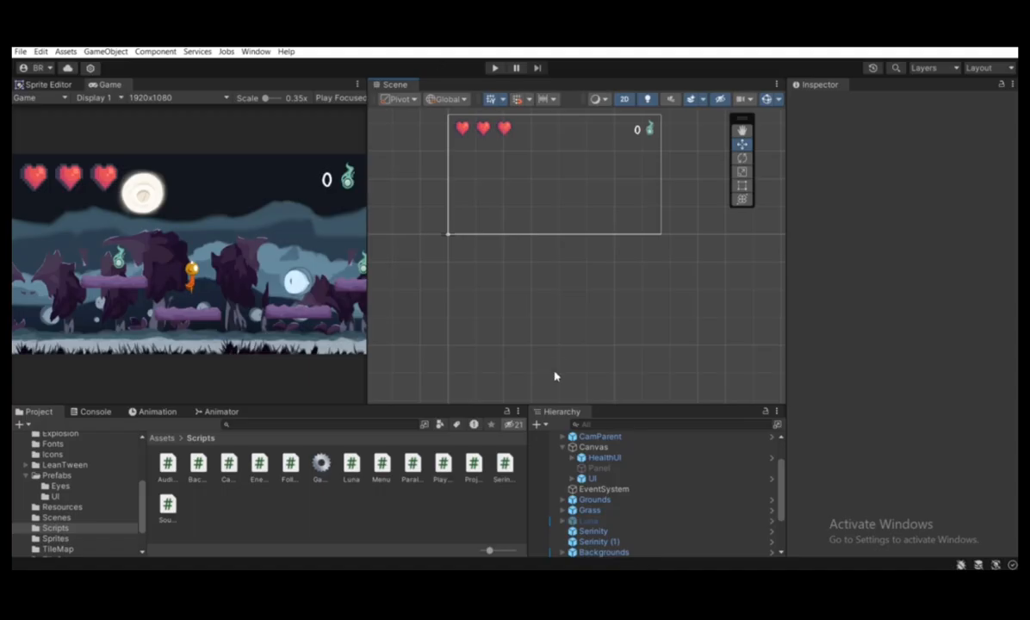
{"action": "scroll", "coordinate": [552, 362], "scroll_direction": "down", "scroll_amount": 2}
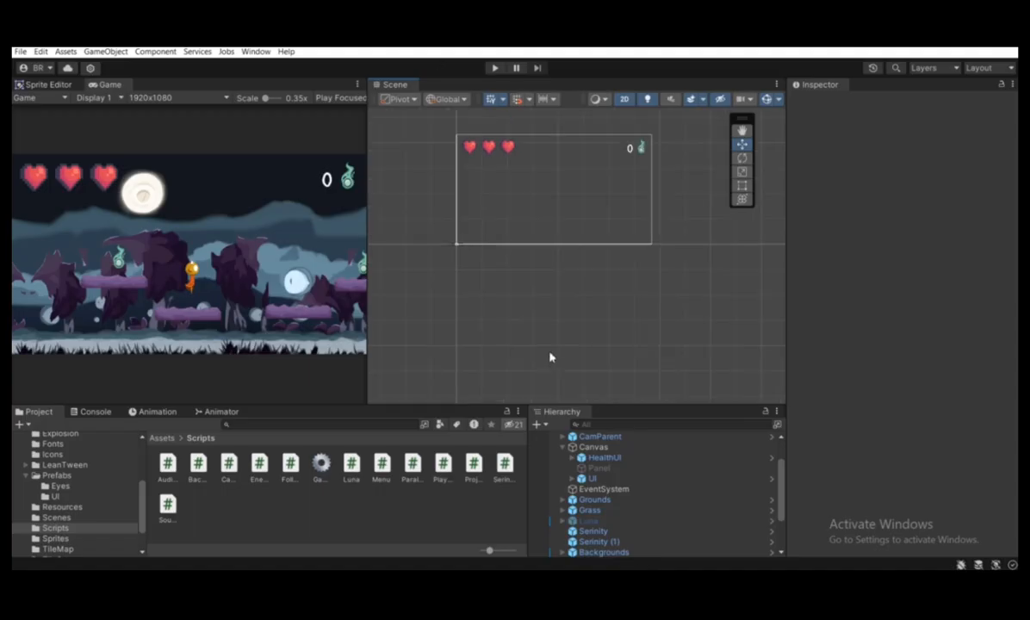
Switch to the Unity editor and show the contents of the project's LeanTween folder
{"action": "scroll", "coordinate": [144, 270], "scroll_direction": "down", "scroll_amount": 1}
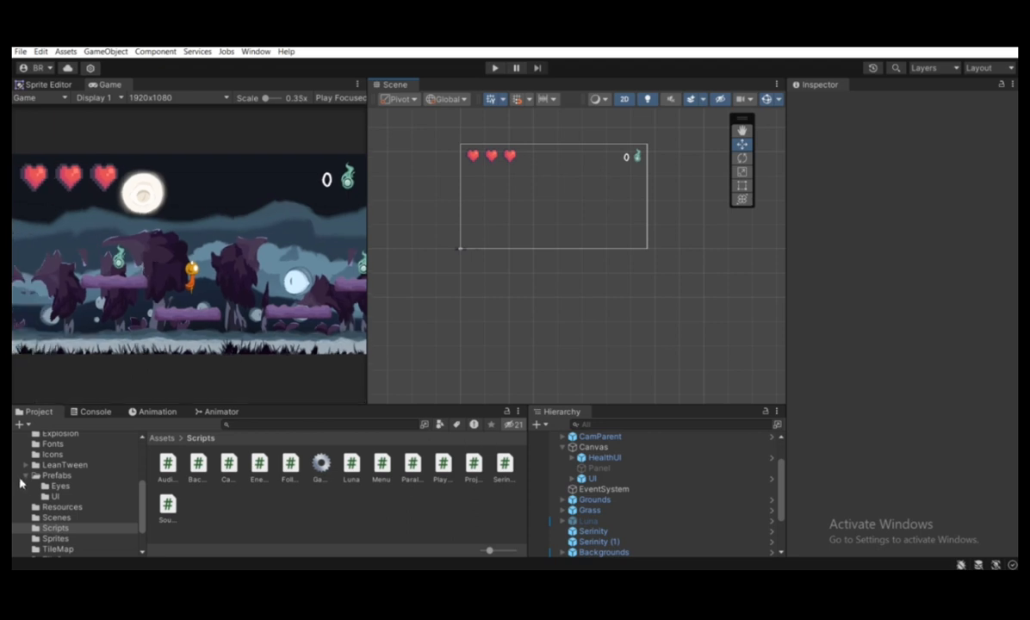
{"action": "left_click", "coordinate": [26, 477]}
{"action": "scroll", "coordinate": [47, 451], "scroll_direction": "up", "scroll_amount": 3}
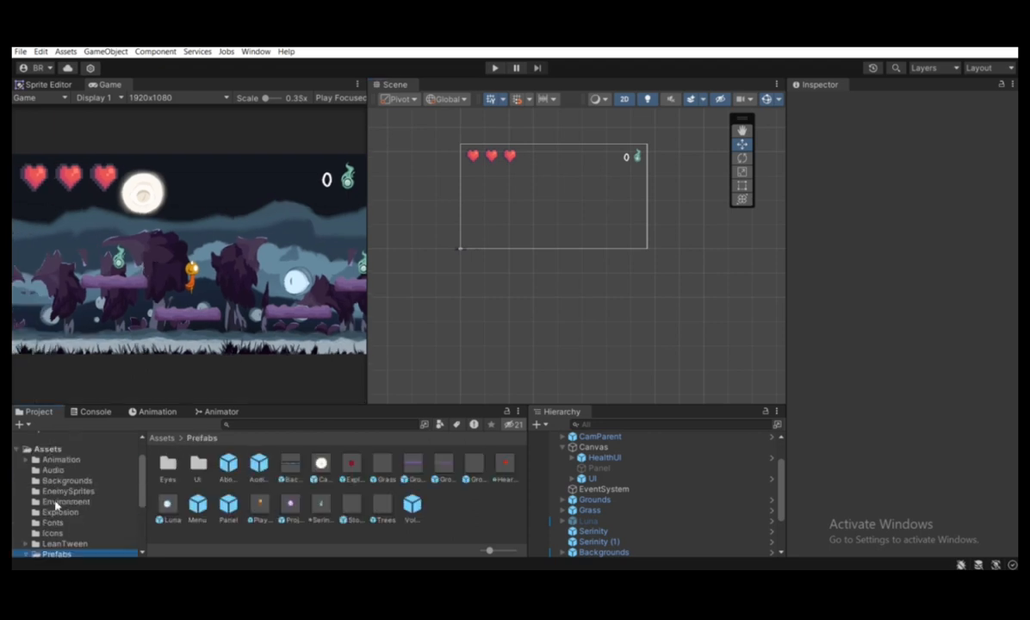
{"action": "left_click", "coordinate": [63, 543]}
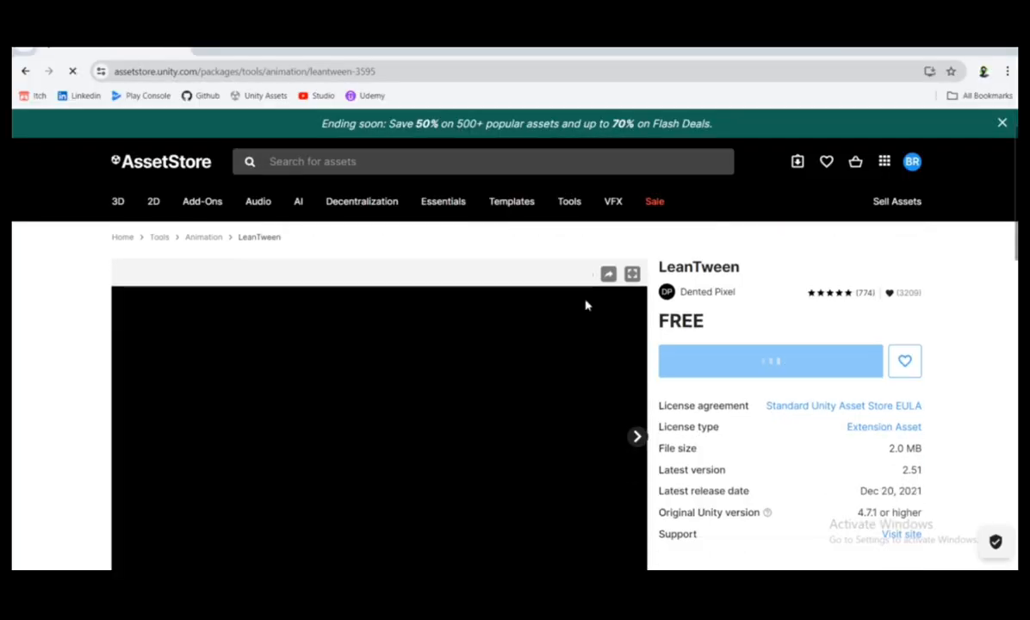
Return to the LeanTween page in the browser and open the asset in Unity
{"action": "scroll", "coordinate": [586, 301], "scroll_direction": "down", "scroll_amount": 1}
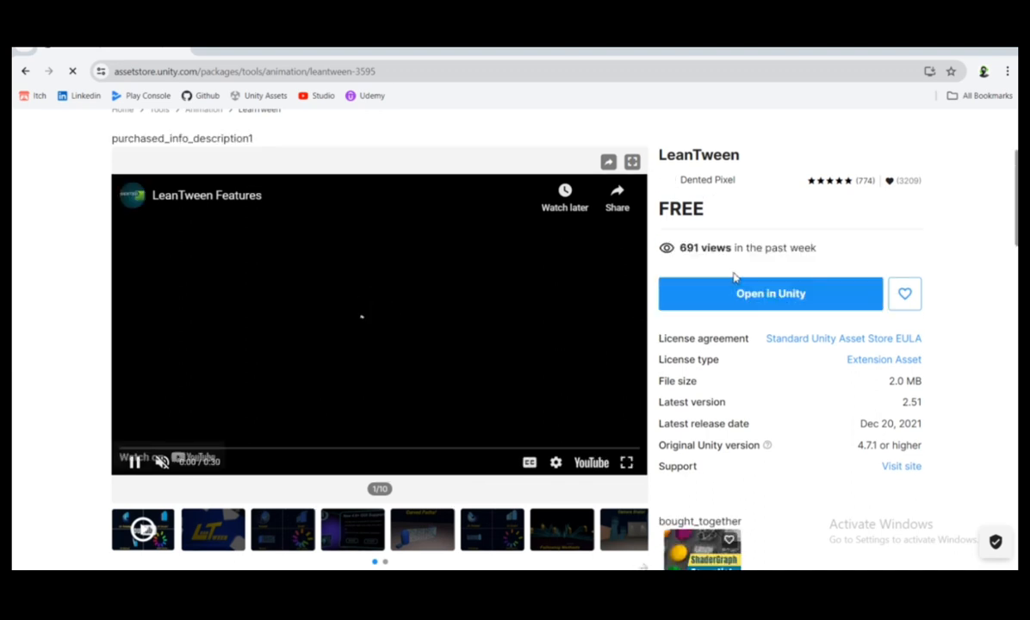
{"action": "left_click", "coordinate": [736, 295]}
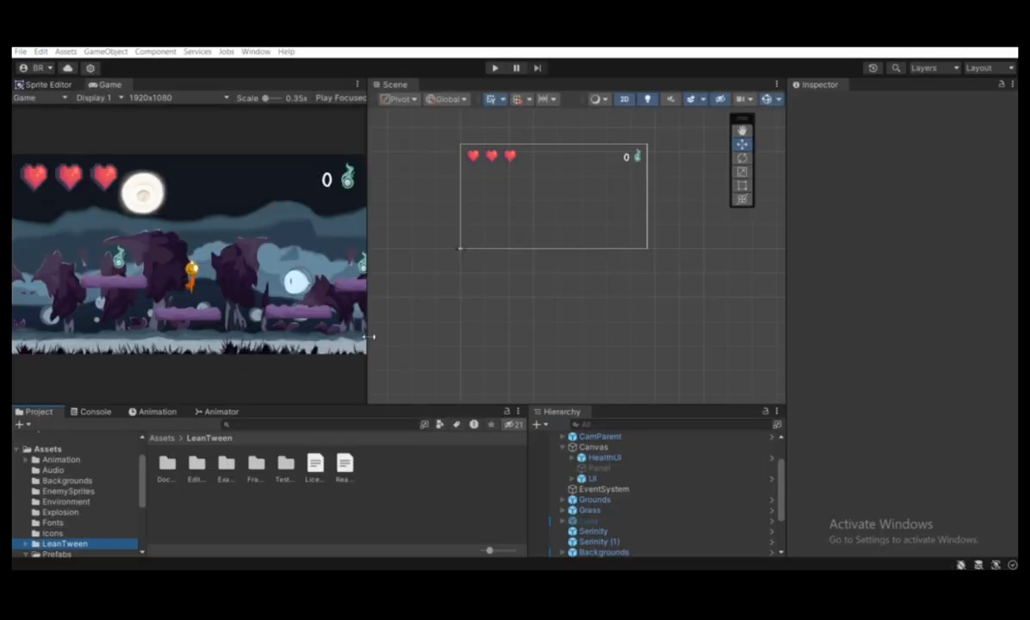
Back in Unity, inspect the HealthUI and UI objects under the scene's Canvas
{"action": "left_click", "coordinate": [24, 554]}
{"action": "left_click", "coordinate": [597, 460]}
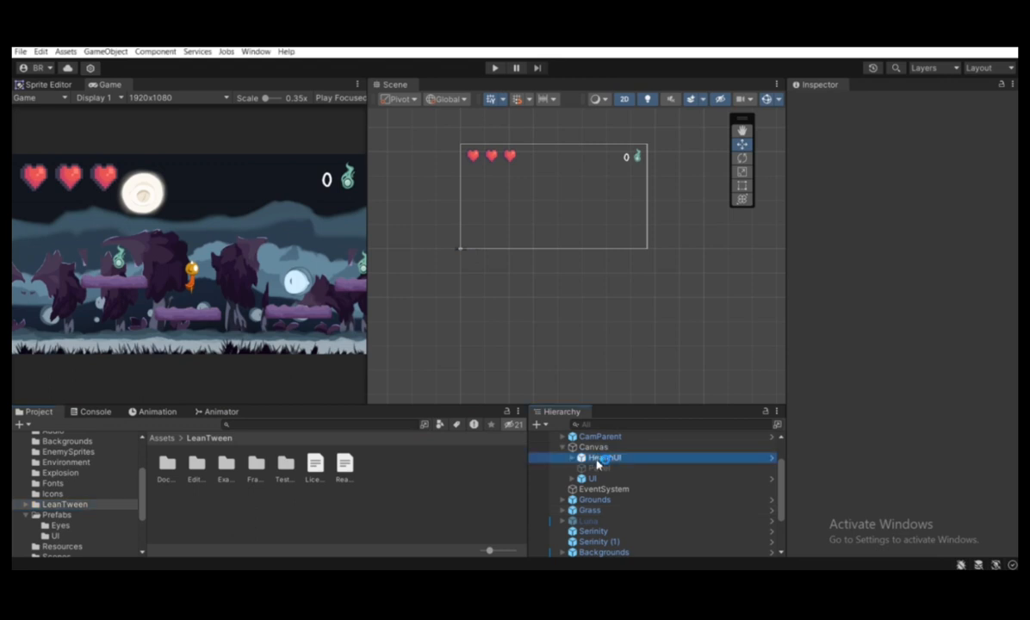
{"action": "left_click", "coordinate": [593, 478]}
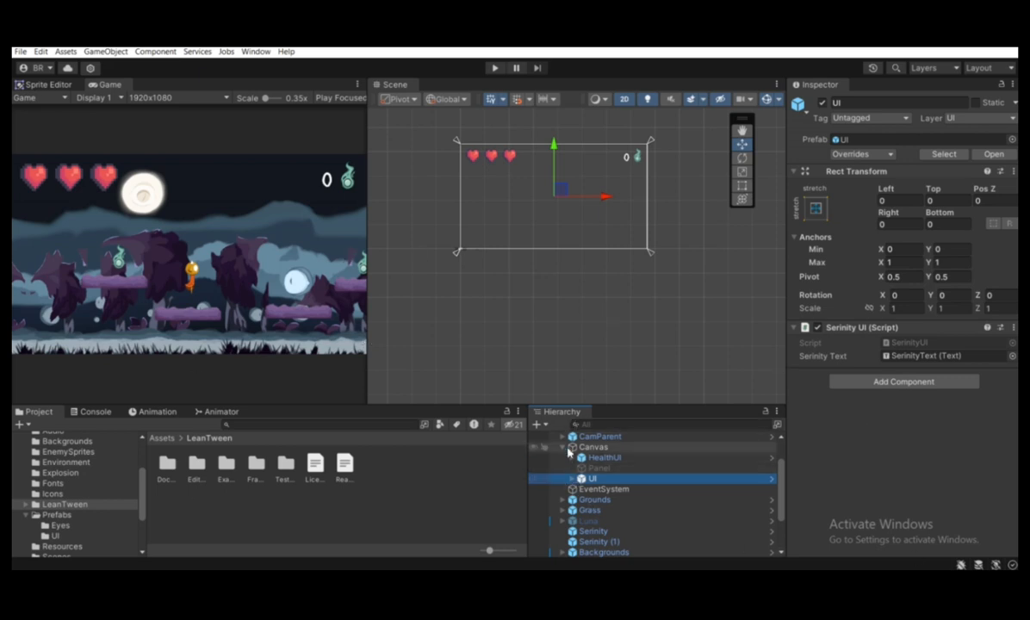
{"action": "scroll", "coordinate": [568, 452], "scroll_direction": "up", "scroll_amount": 2}
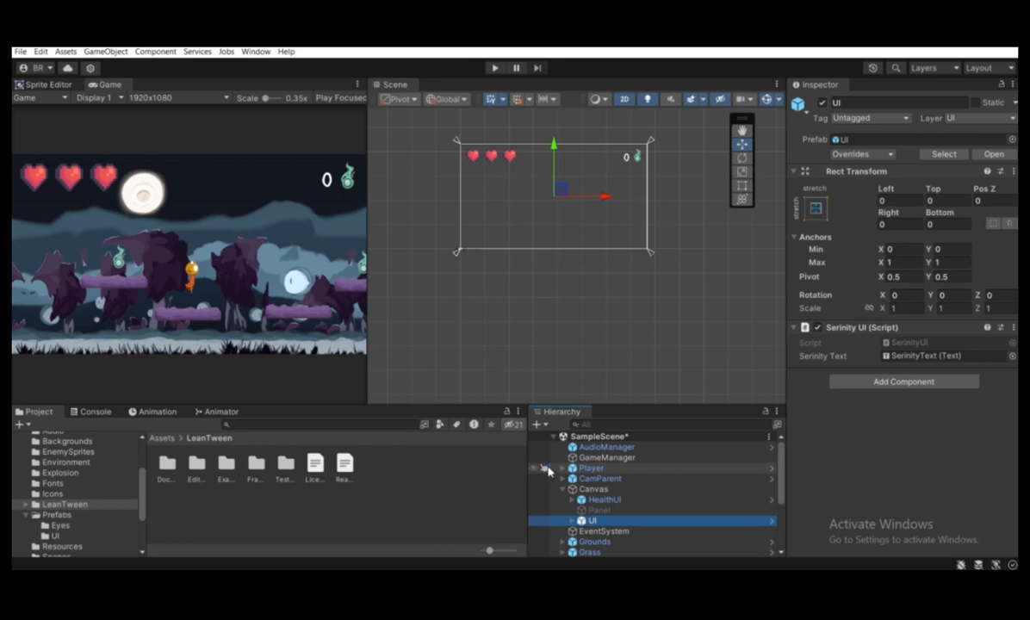
{"action": "left_click", "coordinate": [537, 425]}
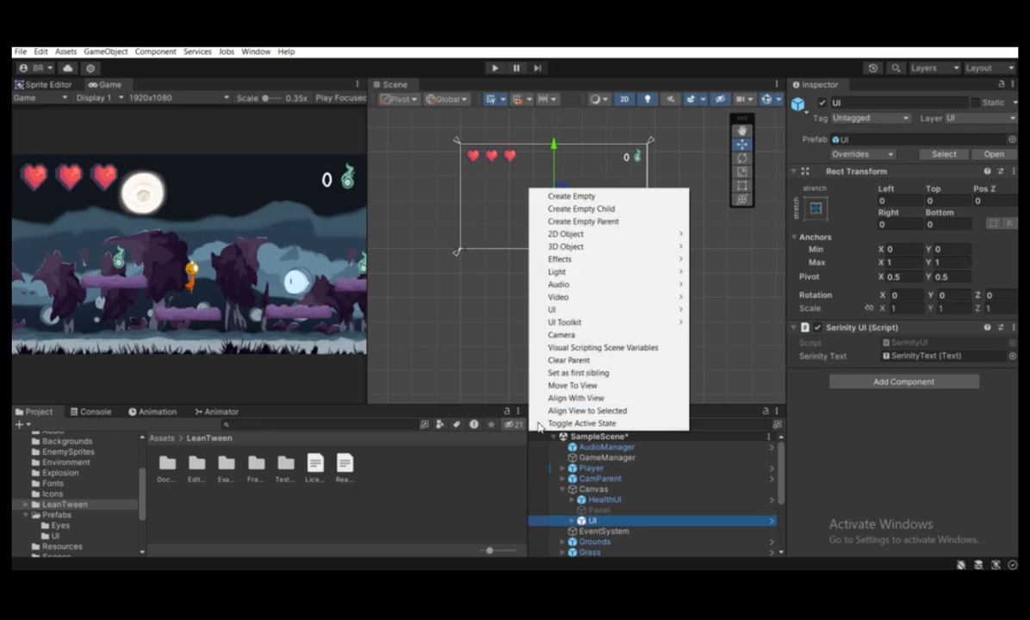
{"action": "mouse_move", "coordinate": [584, 313]}
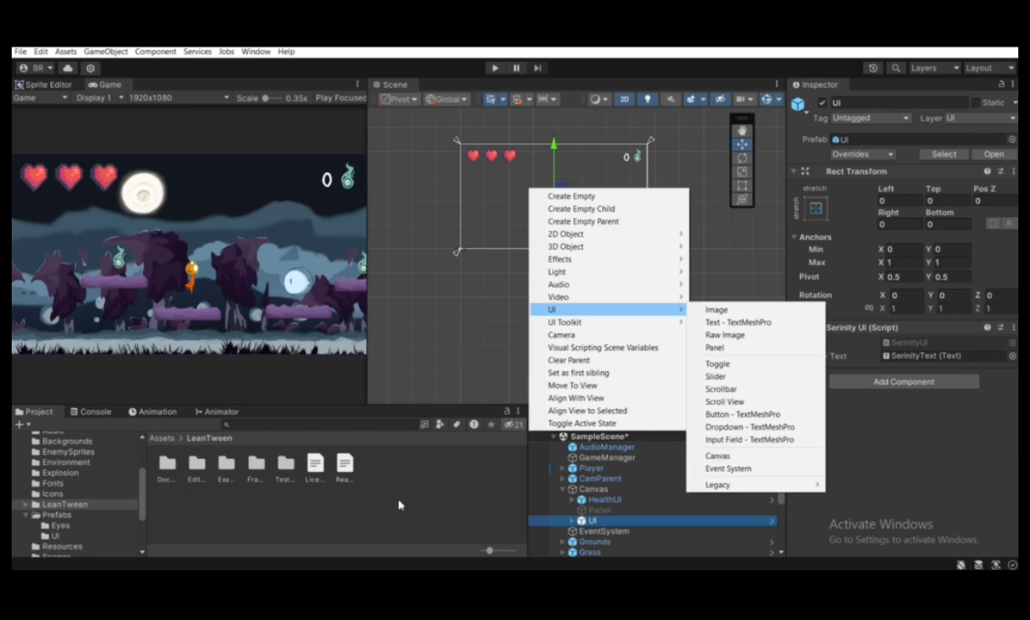
{"action": "left_click", "coordinate": [717, 456]}
Set the existing Canvas's UI Scale Mode to Scale With Screen Size, with a reference resolution of 1920 x 1080
{"action": "left_click", "coordinate": [600, 490]}
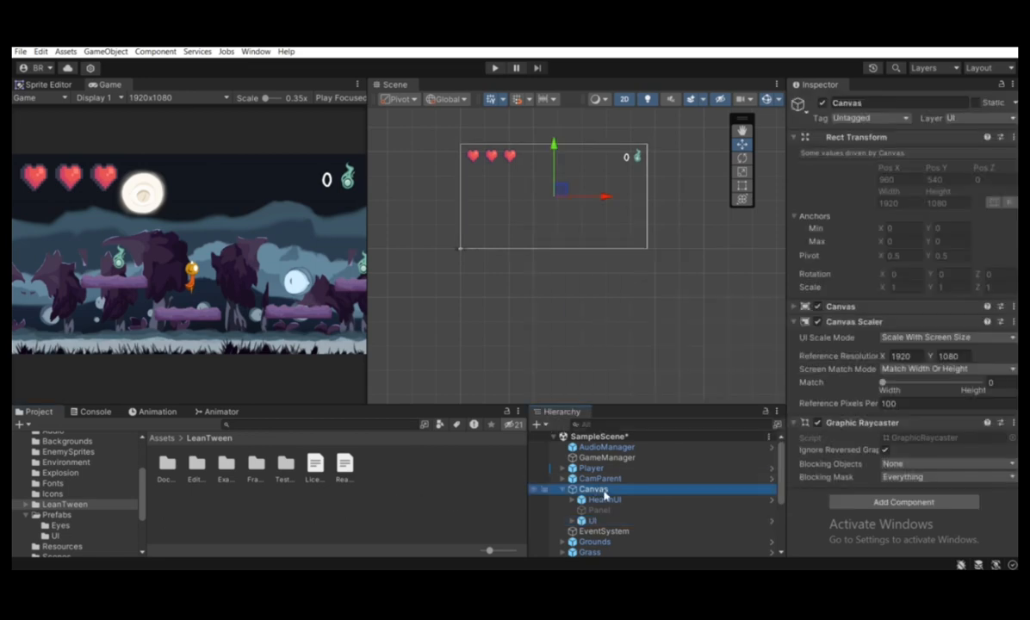
{"action": "left_click", "coordinate": [847, 137]}
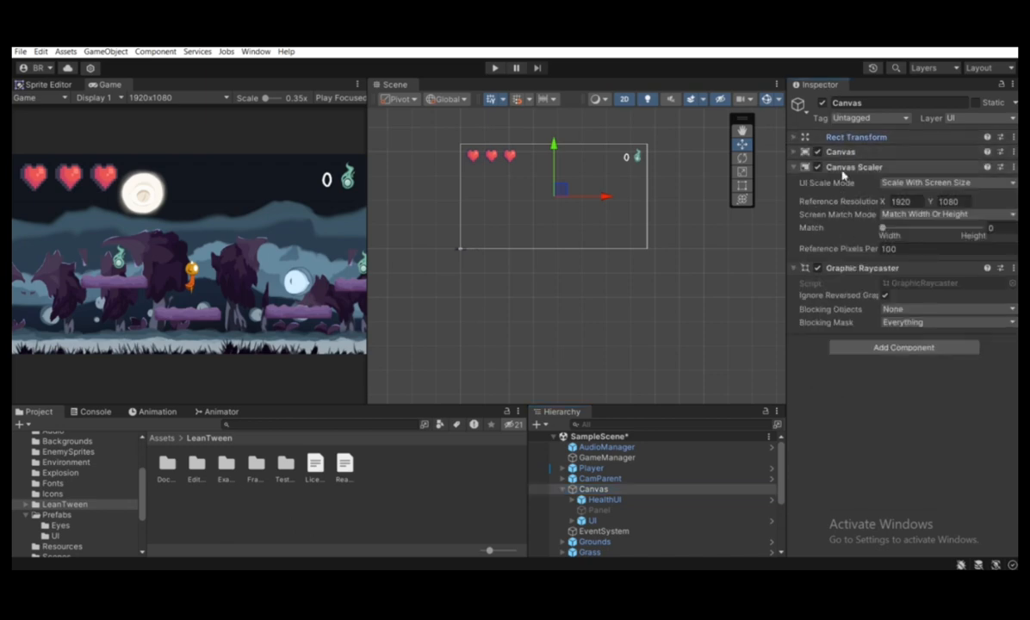
{"action": "left_click", "coordinate": [891, 183]}
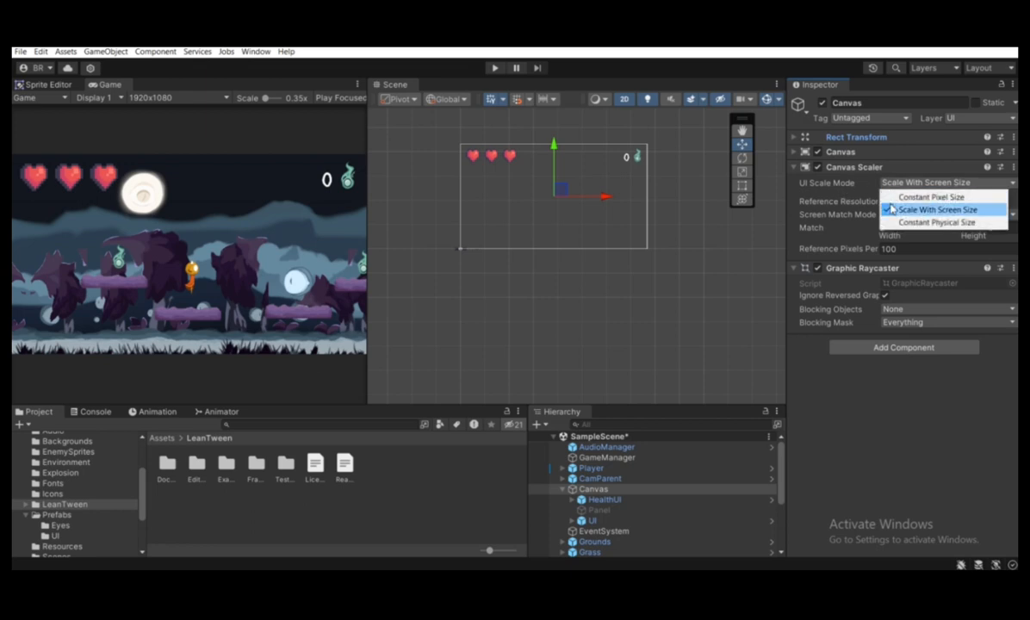
{"action": "left_click", "coordinate": [902, 209]}
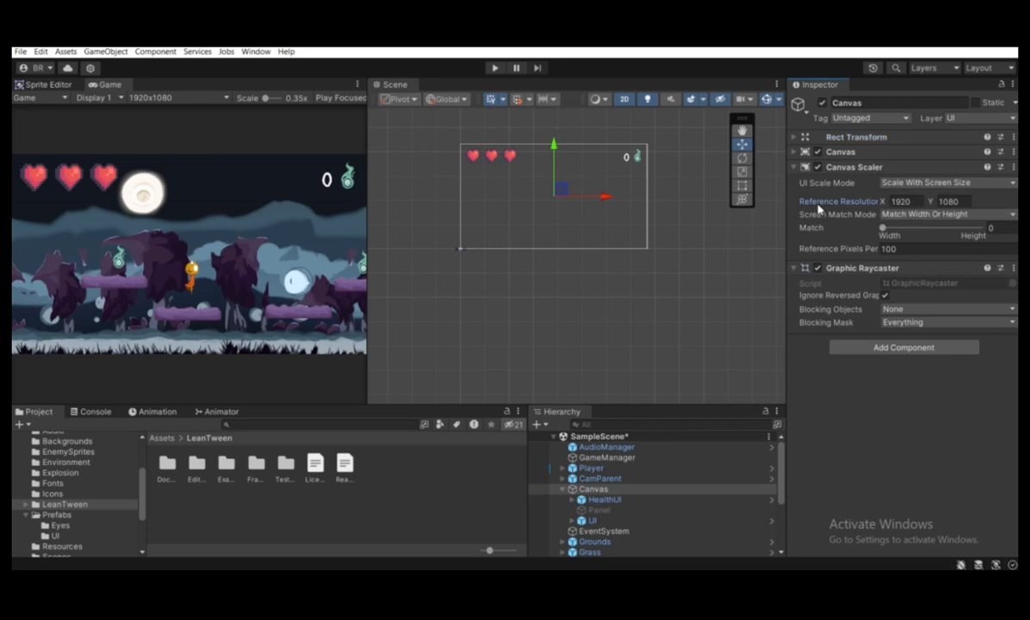
{"action": "left_click", "coordinate": [902, 203]}
{"action": "left_click", "coordinate": [965, 202]}
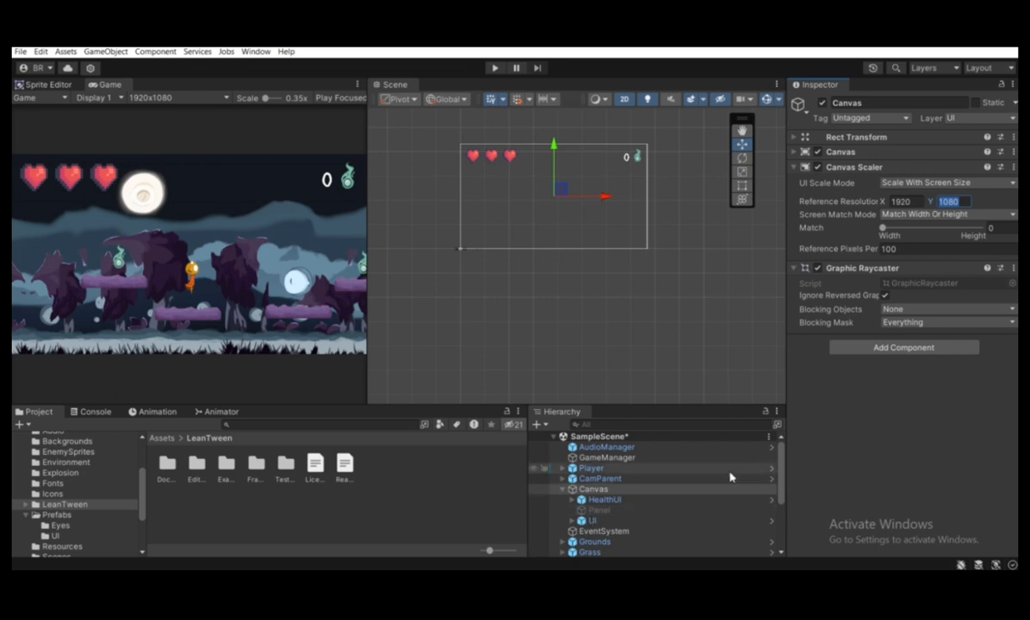
Create an empty object under the Canvas and name it GameOverUI
{"action": "right_click", "coordinate": [621, 491]}
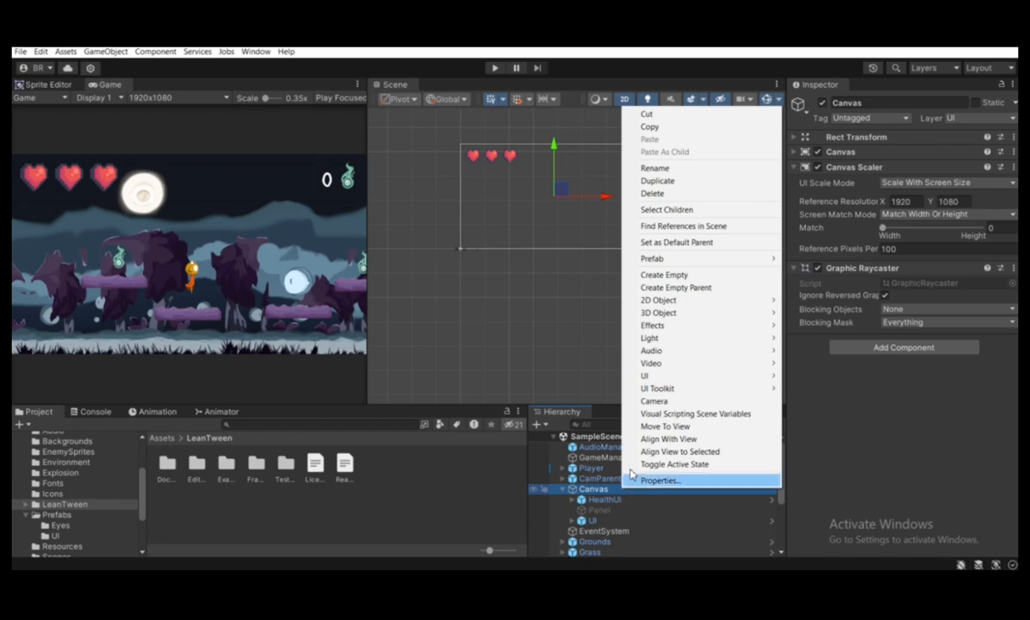
{"action": "left_click", "coordinate": [648, 276]}
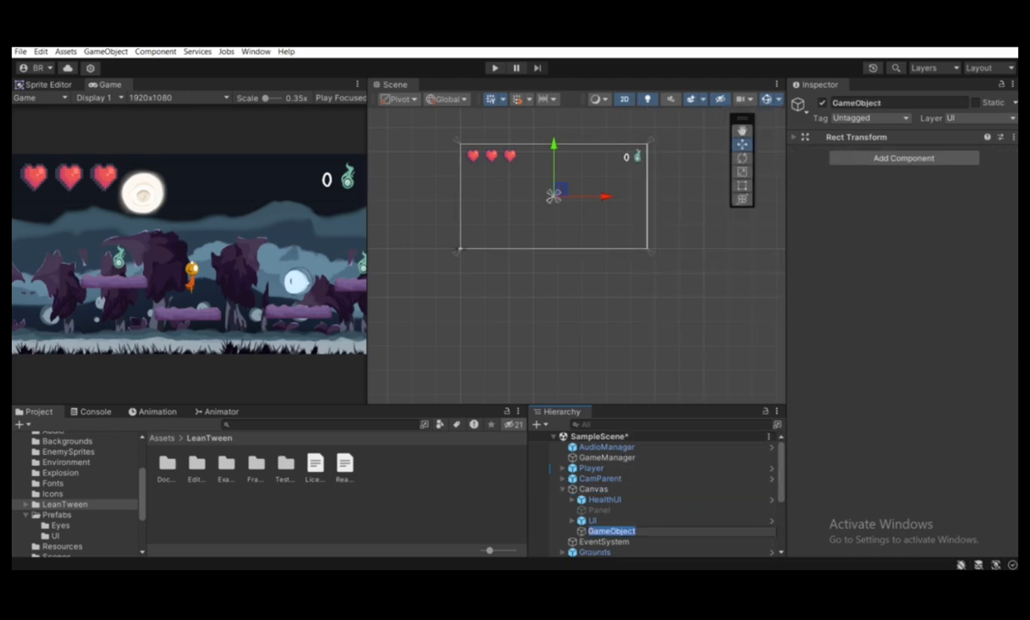
{"action": "type", "text": "G"}
{"action": "key", "text": "Return"}
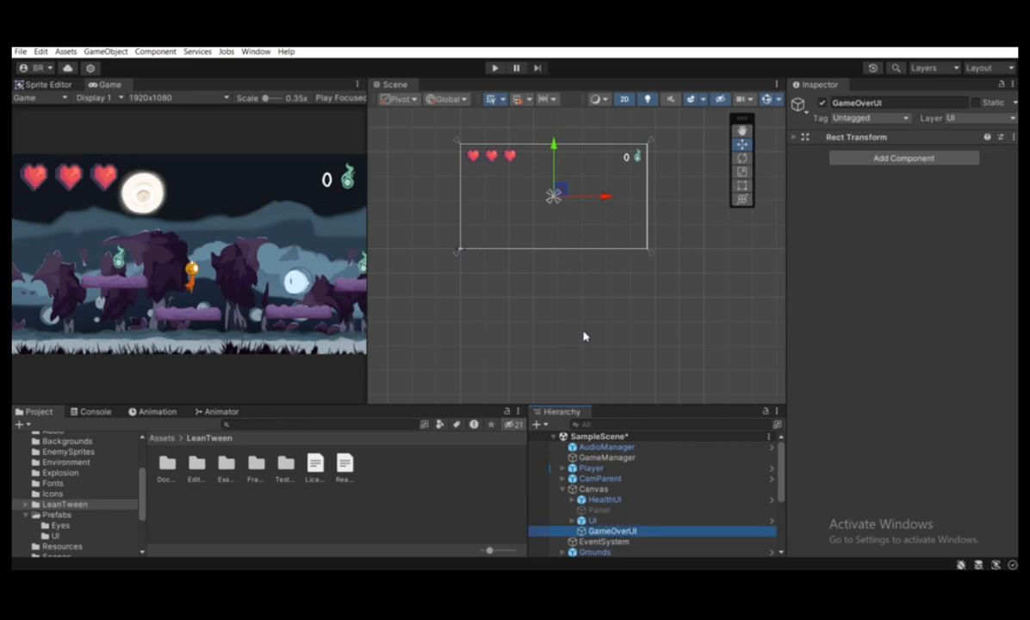
Apply the stretch-stretch anchor preset to GameOverUI, also setting its pivot and position, so that it fills the Canvas
{"action": "left_click", "coordinate": [850, 138]}
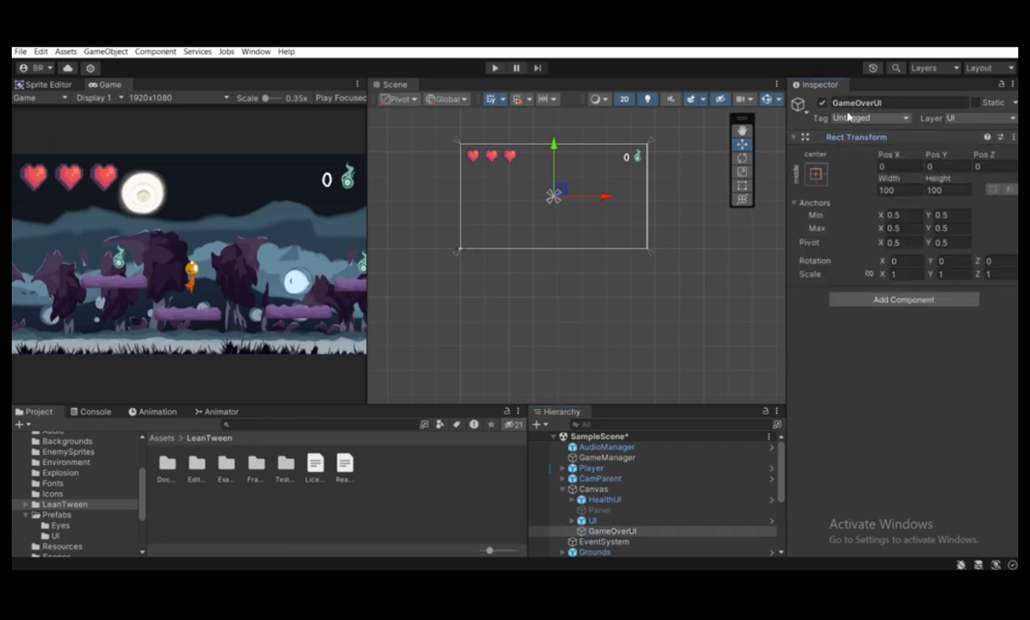
{"action": "left_click", "coordinate": [816, 174]}
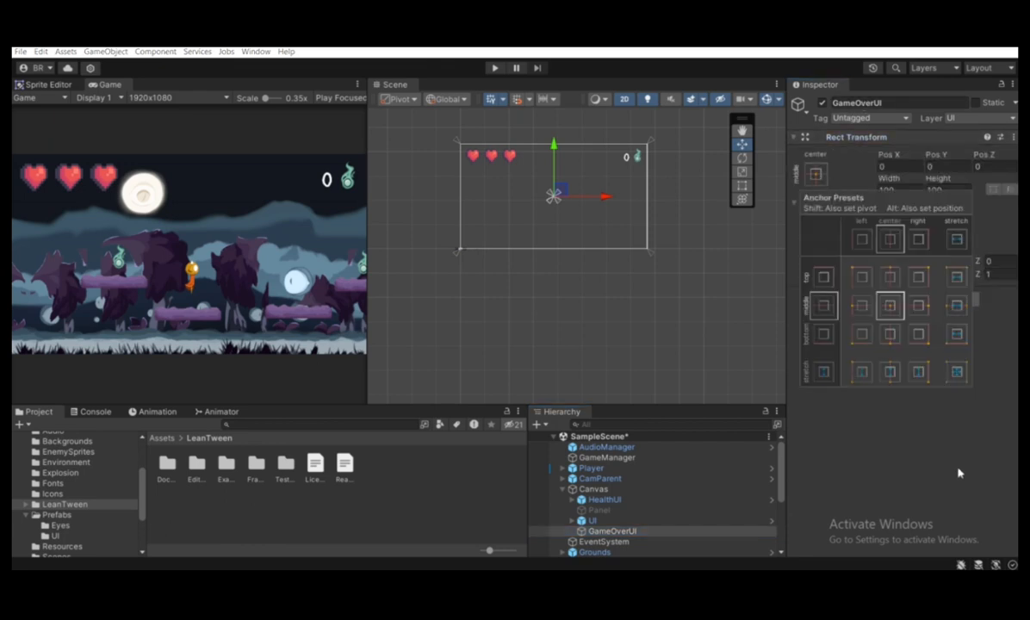
{"action": "key", "text": "shift+alt"}
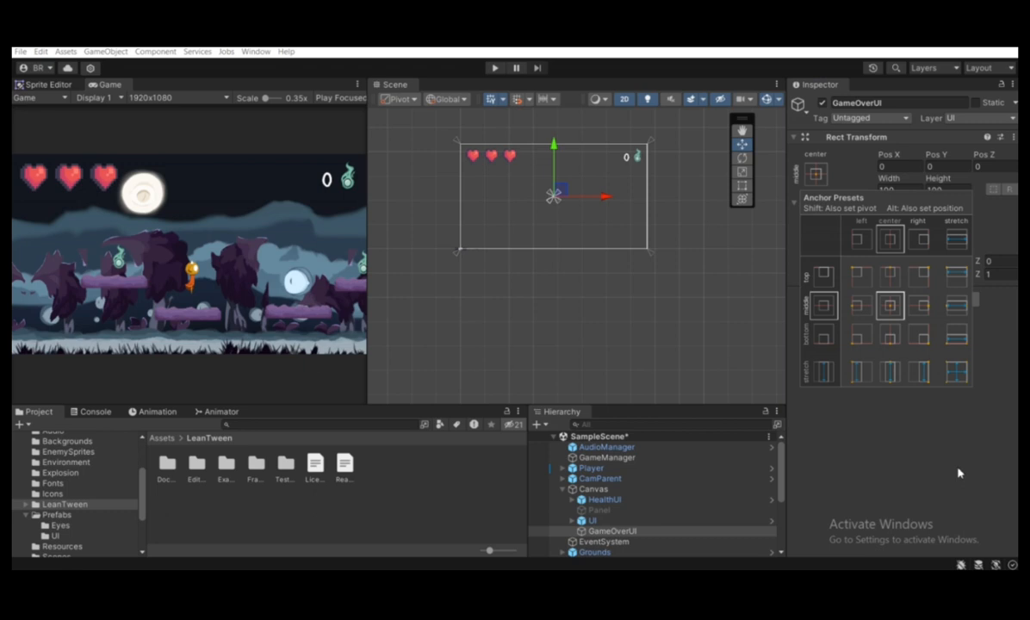
{"action": "left_click", "coordinate": [953, 377]}
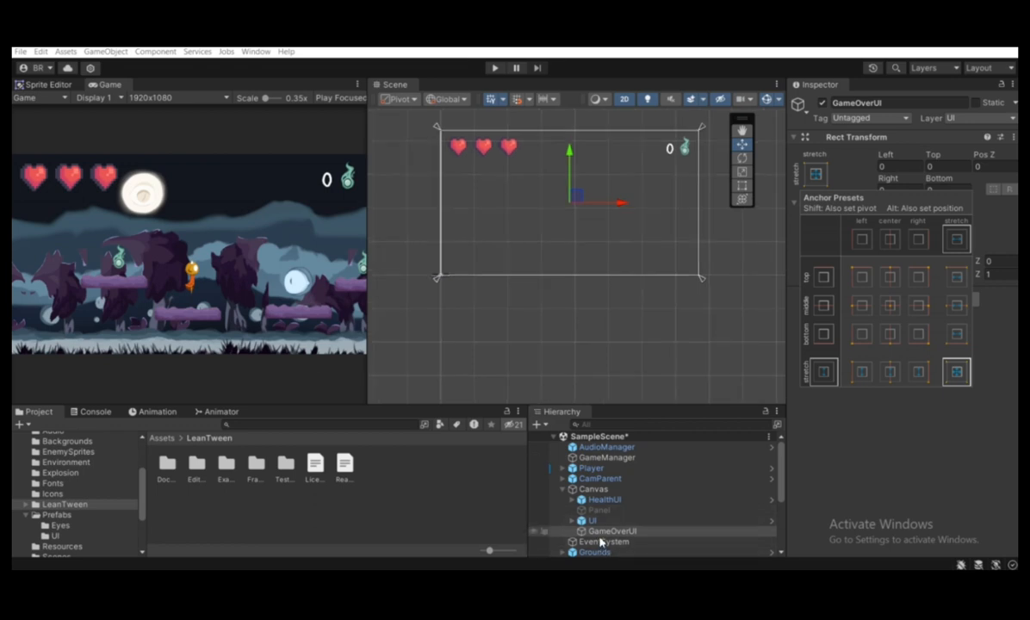
{"action": "scroll", "coordinate": [594, 249], "scroll_direction": "down", "scroll_amount": 3}
{"action": "middle_click_drag", "start_coordinate": [624, 274], "coordinate": [614, 301]}
{"action": "scroll", "coordinate": [611, 300], "scroll_direction": "up", "scroll_amount": 4}
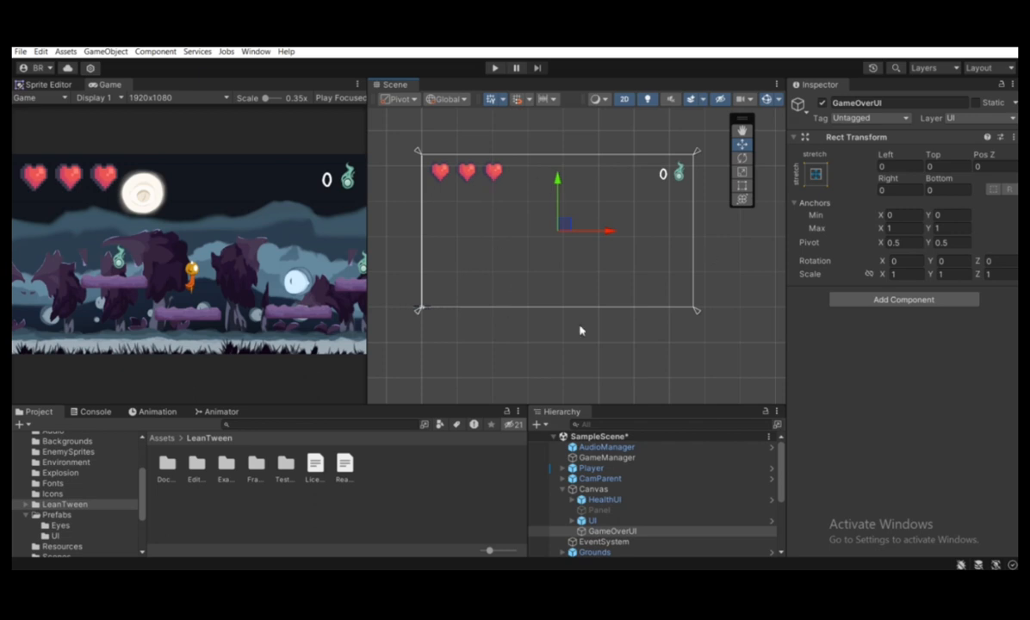
Add a UI Panel as a child of GameOverUI
{"action": "right_click", "coordinate": [603, 533]}
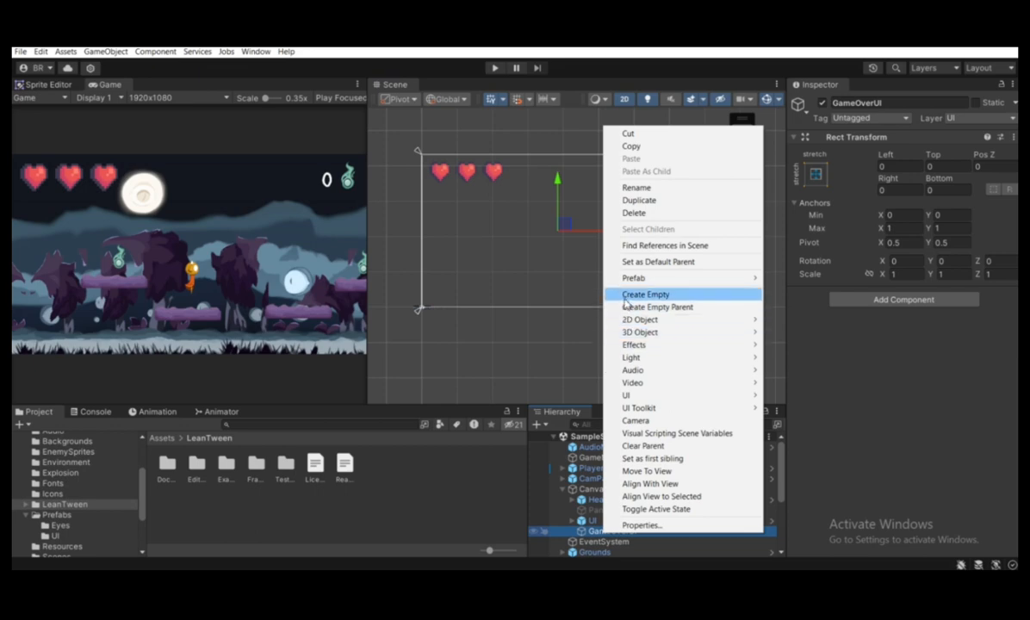
{"action": "mouse_move", "coordinate": [627, 397]}
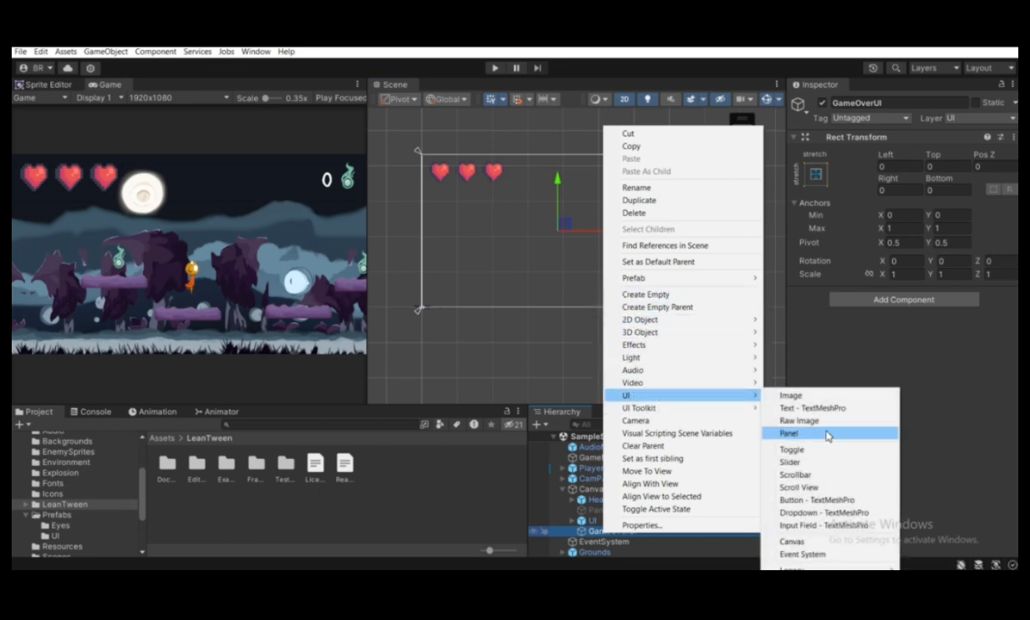
{"action": "left_click", "coordinate": [827, 435]}
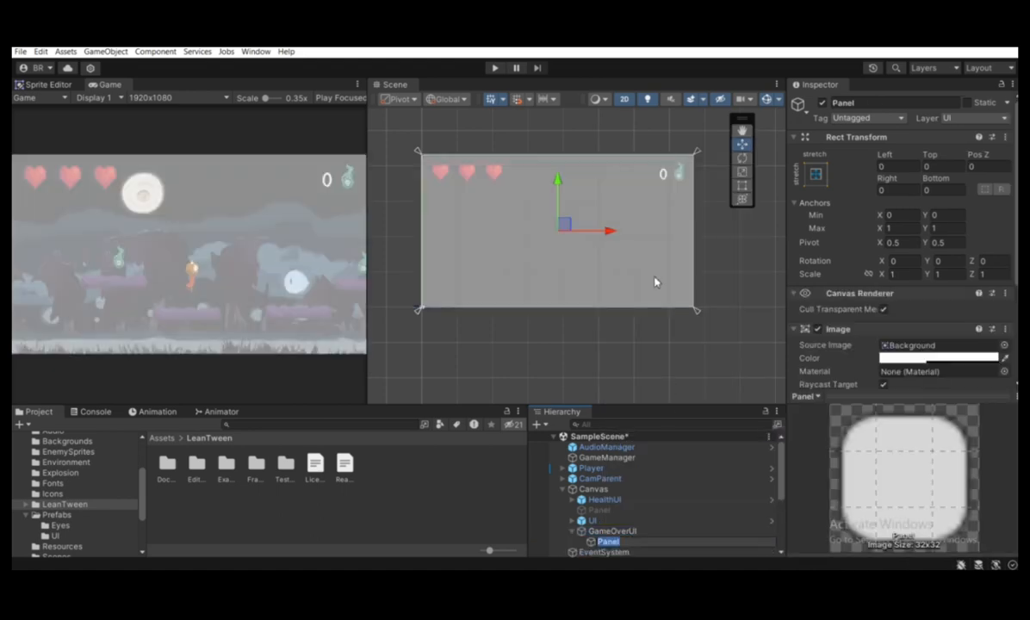
Apply the middle-center anchor preset to the new Panel, also setting its position
{"action": "scroll", "coordinate": [602, 345], "scroll_direction": "up", "scroll_amount": 1}
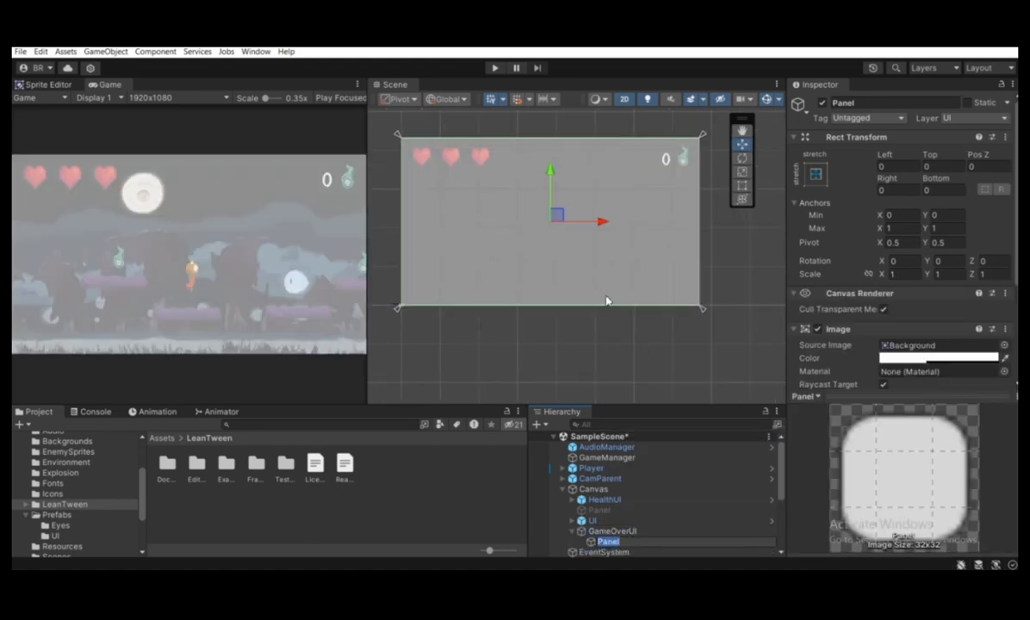
{"action": "scroll", "coordinate": [589, 349], "scroll_direction": "up", "scroll_amount": 1}
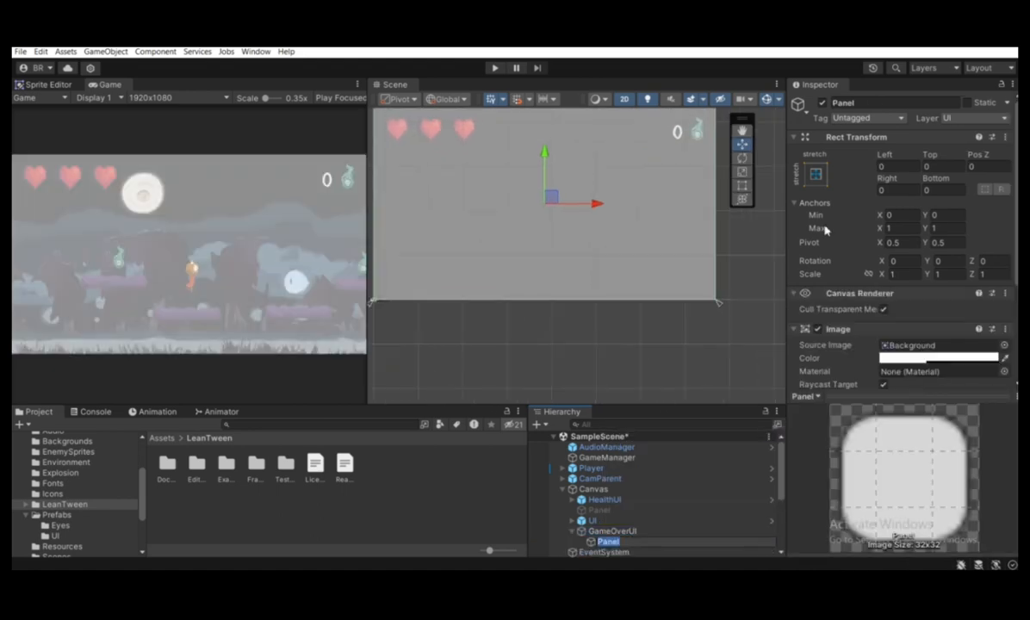
{"action": "left_click", "coordinate": [815, 174]}
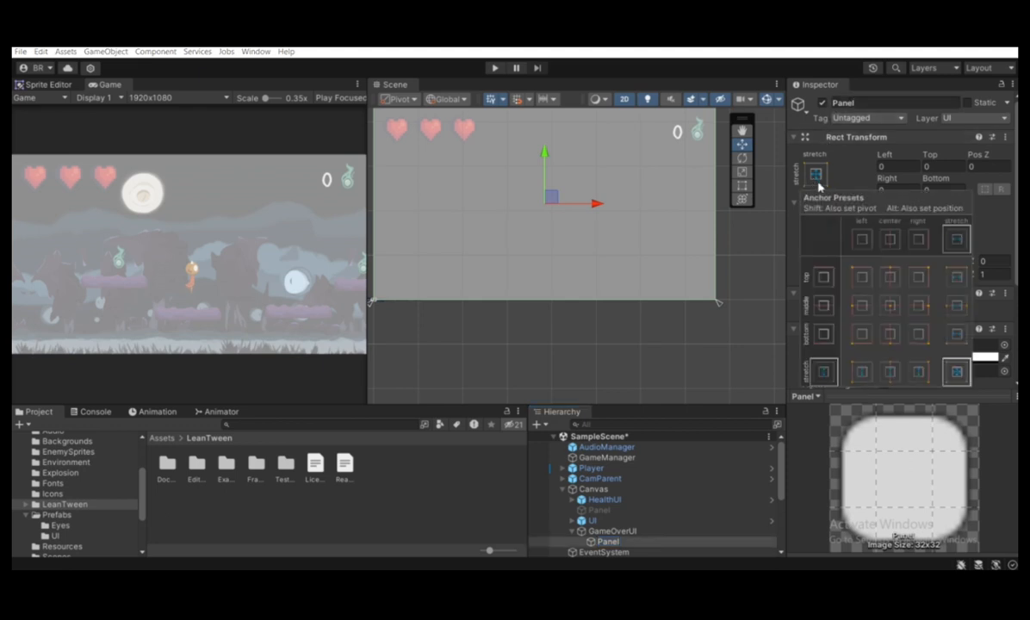
{"action": "key", "text": "alt"}
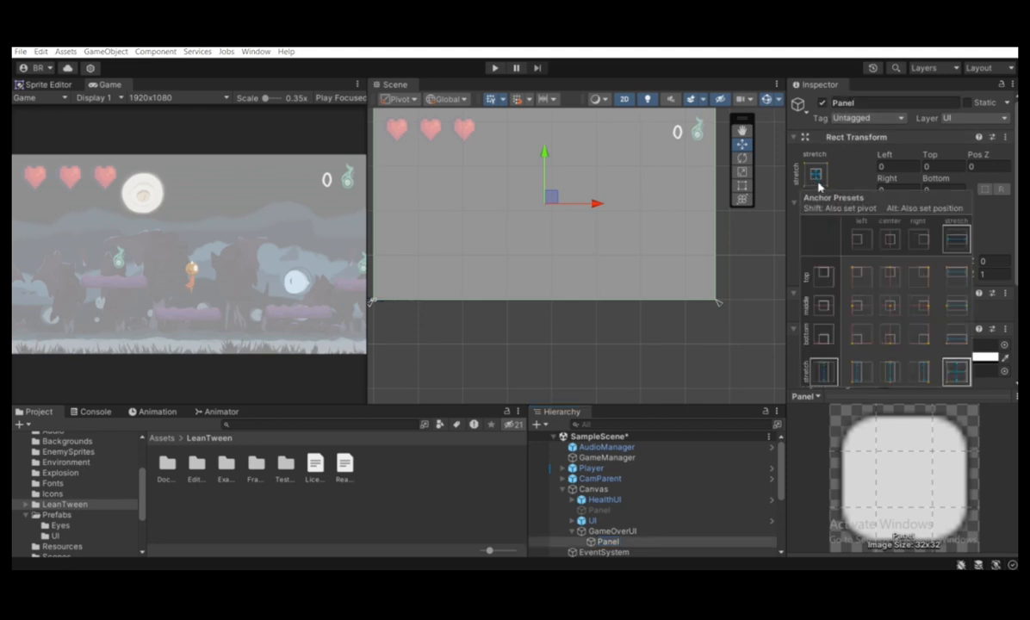
{"action": "left_click", "coordinate": [892, 307], "text": "alt"}
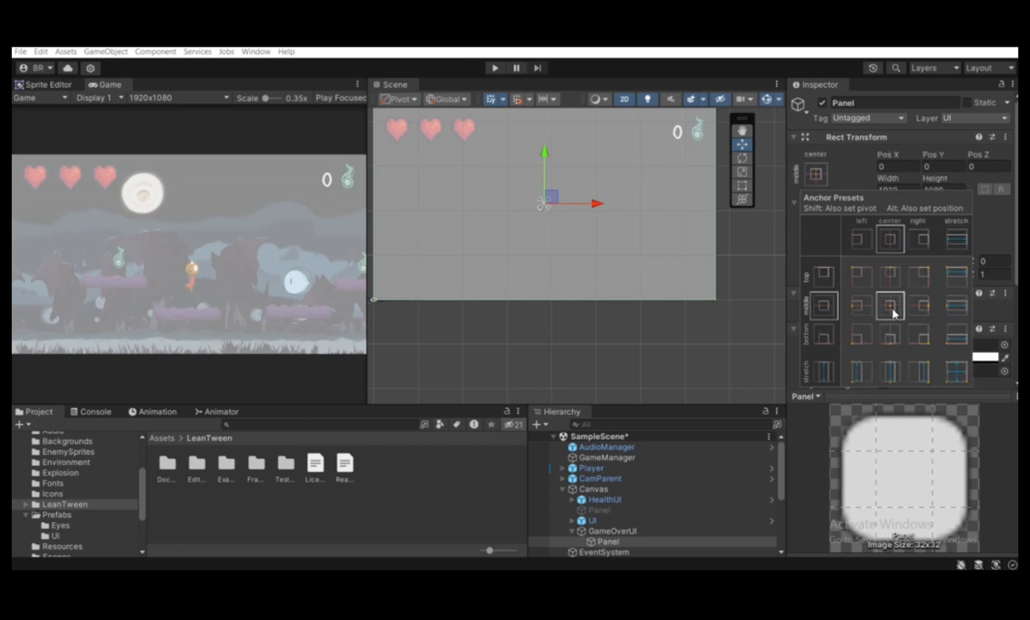
Shrink the Panel symmetrically about its center with the Rect tool to about 814 x 785
{"action": "scroll", "coordinate": [681, 138], "scroll_direction": "down", "scroll_amount": 1}
{"action": "middle_click_drag", "start_coordinate": [689, 143], "coordinate": [694, 176]}
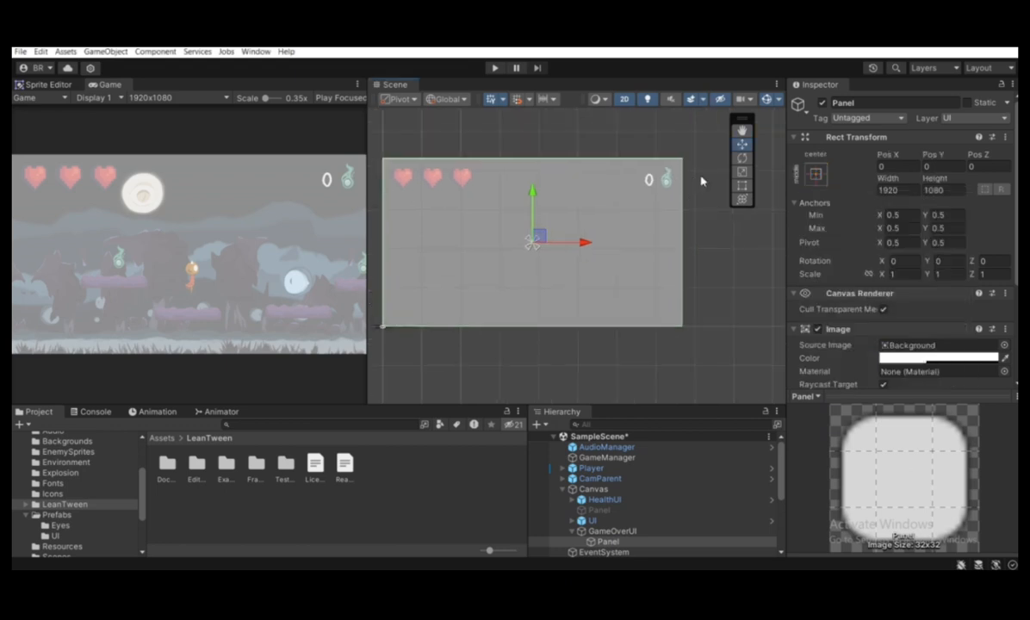
{"action": "left_click", "coordinate": [743, 186]}
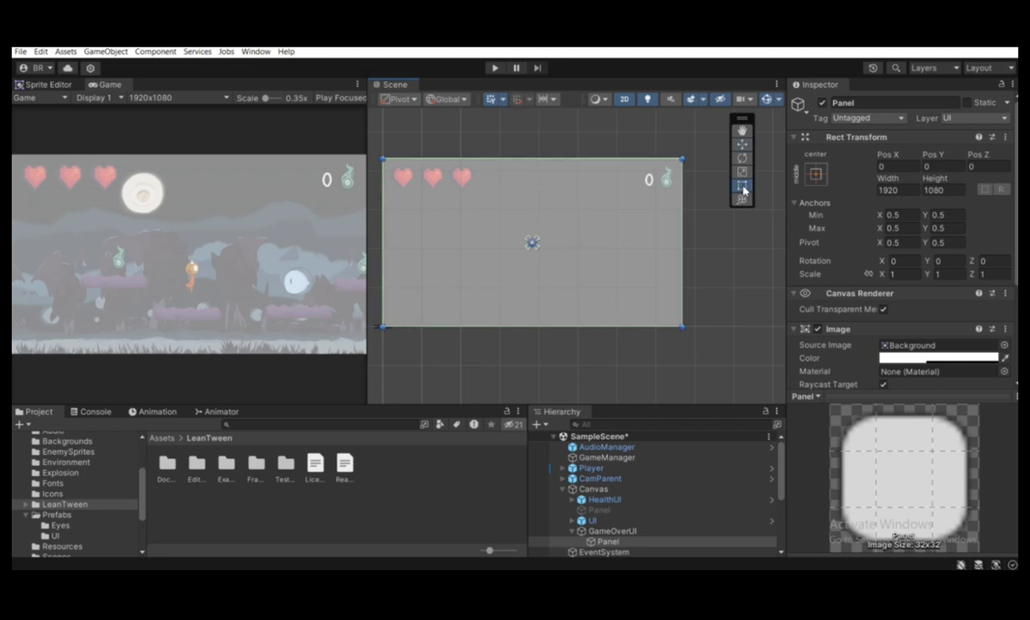
{"action": "left_click_drag", "start_coordinate": [683, 159], "coordinate": [593, 186]}
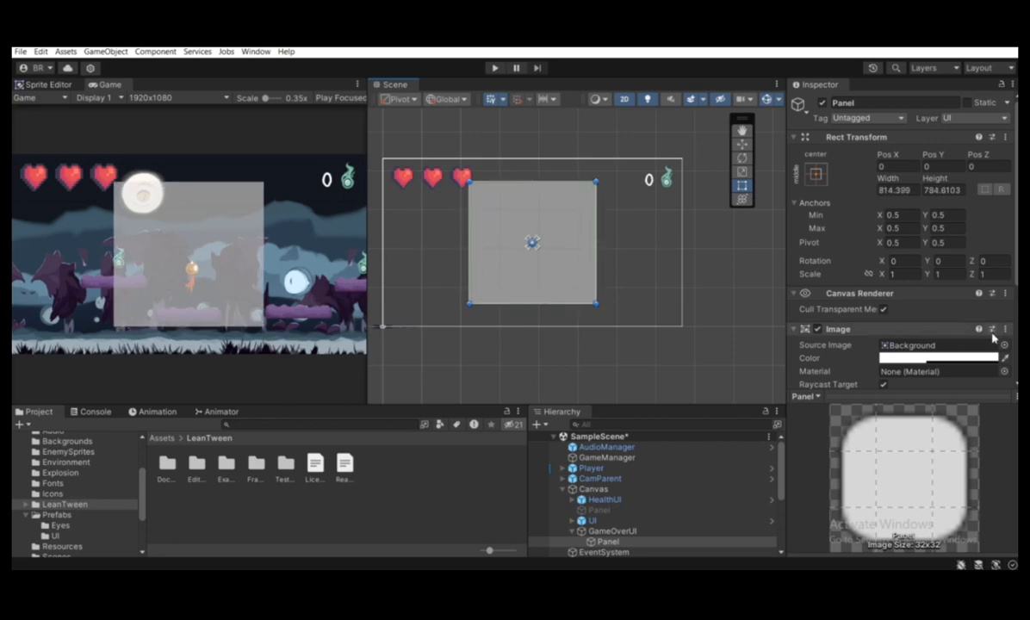
Set the Panel's Image color to dark grey 4D4D4D with an alpha of 114
{"action": "scroll", "coordinate": [782, 353], "scroll_direction": "down", "scroll_amount": 1}
{"action": "scroll", "coordinate": [865, 296], "scroll_direction": "down", "scroll_amount": 2}
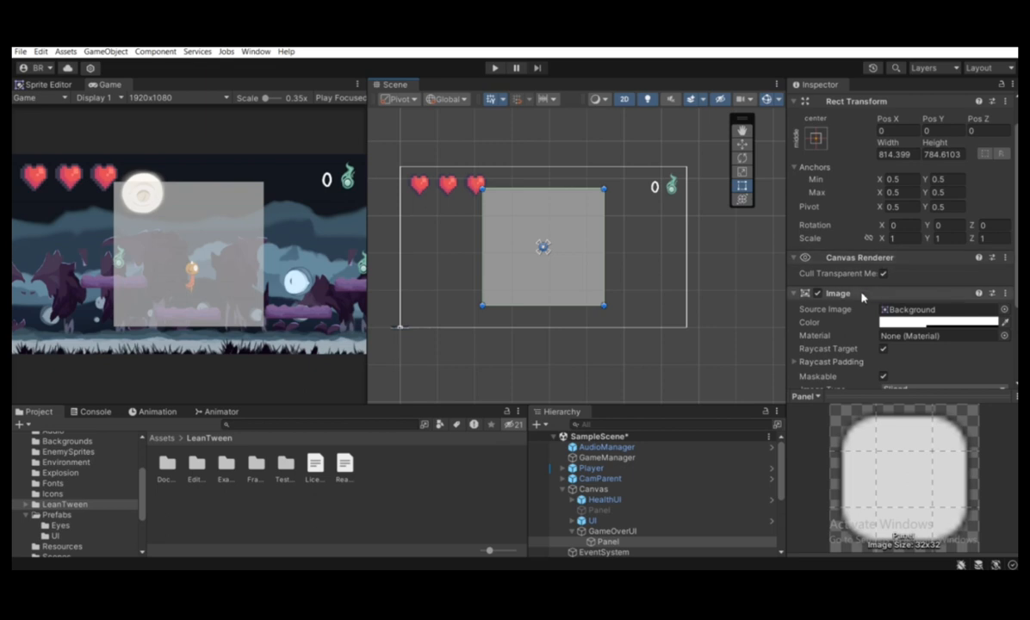
{"action": "left_click", "coordinate": [909, 323]}
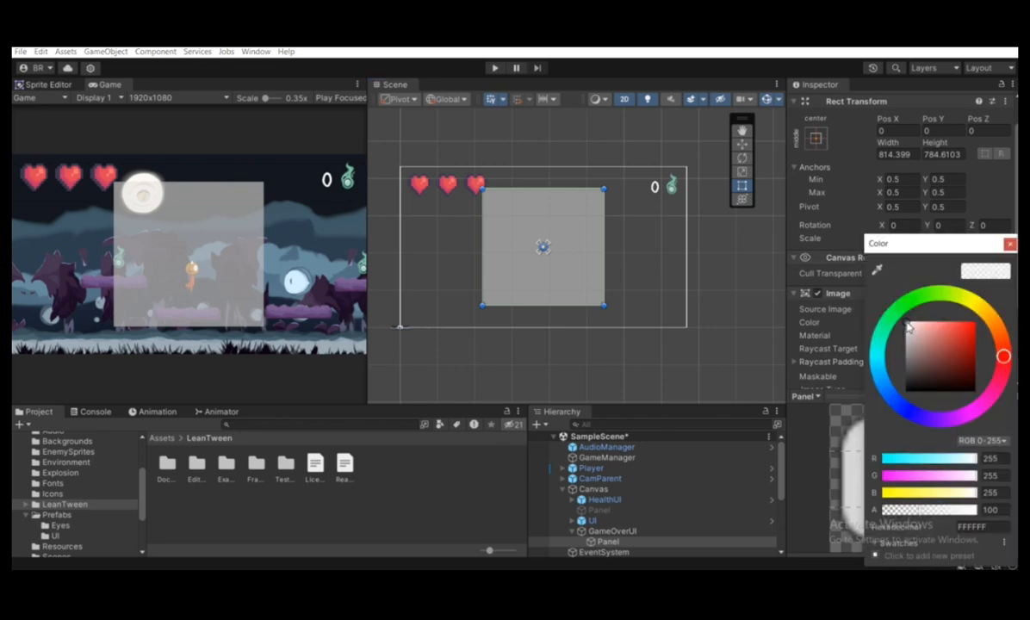
{"action": "left_click_drag", "start_coordinate": [908, 326], "coordinate": [925, 391]}
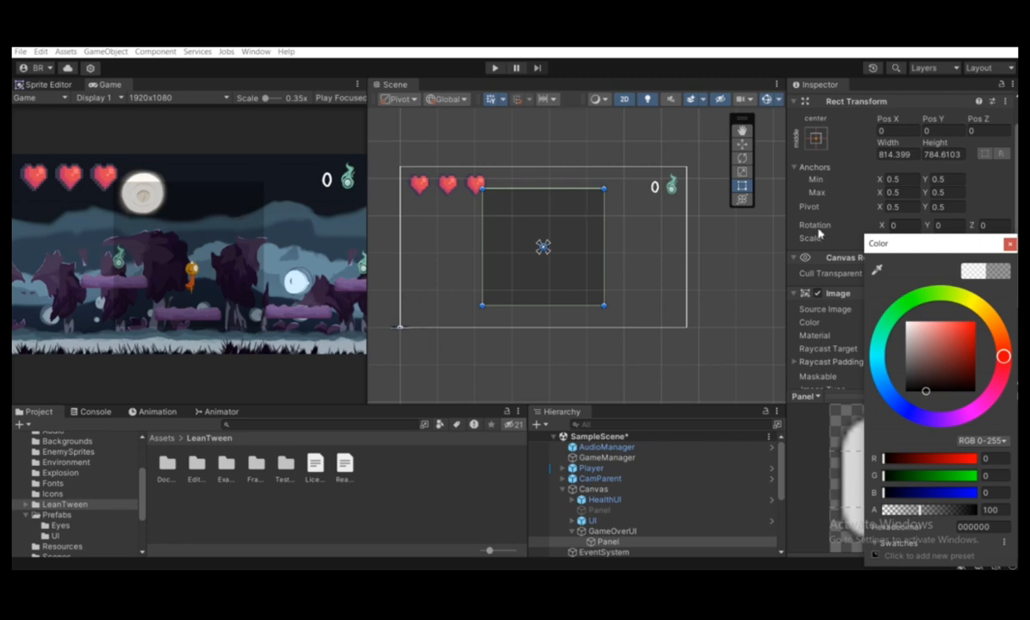
{"action": "left_click_drag", "start_coordinate": [913, 391], "coordinate": [878, 401]}
{"action": "mouse_move", "coordinate": [912, 514]}
{"action": "left_mouse_down"}
{"action": "mouse_move", "coordinate": [973, 514]}
{"action": "mouse_move", "coordinate": [925, 514]}
{"action": "left_mouse_up"}
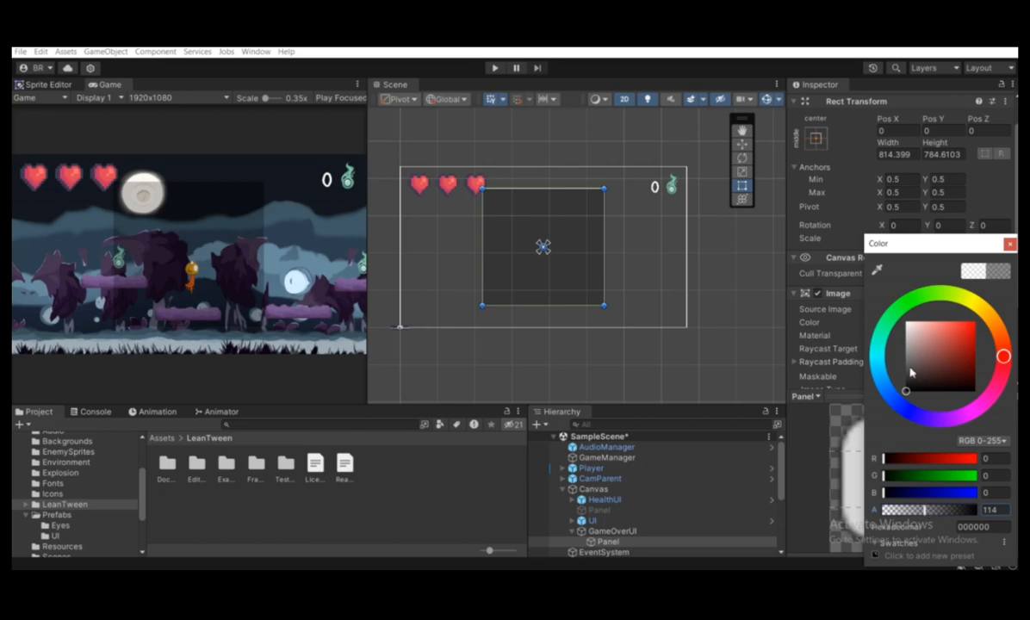
{"action": "left_click_drag", "start_coordinate": [906, 370], "coordinate": [897, 376]}
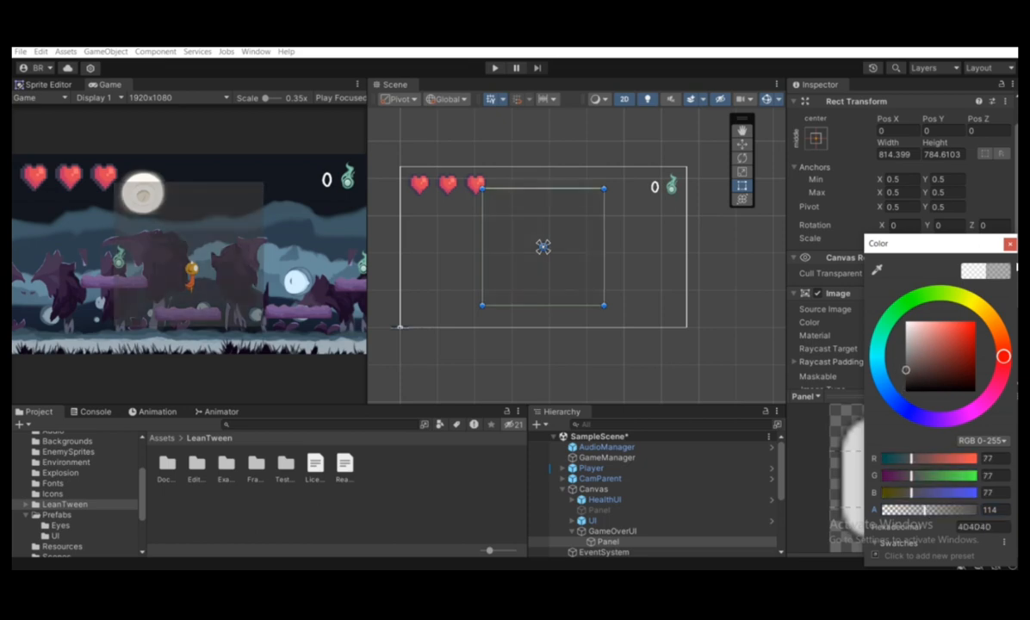
{"action": "left_click", "coordinate": [1010, 244]}
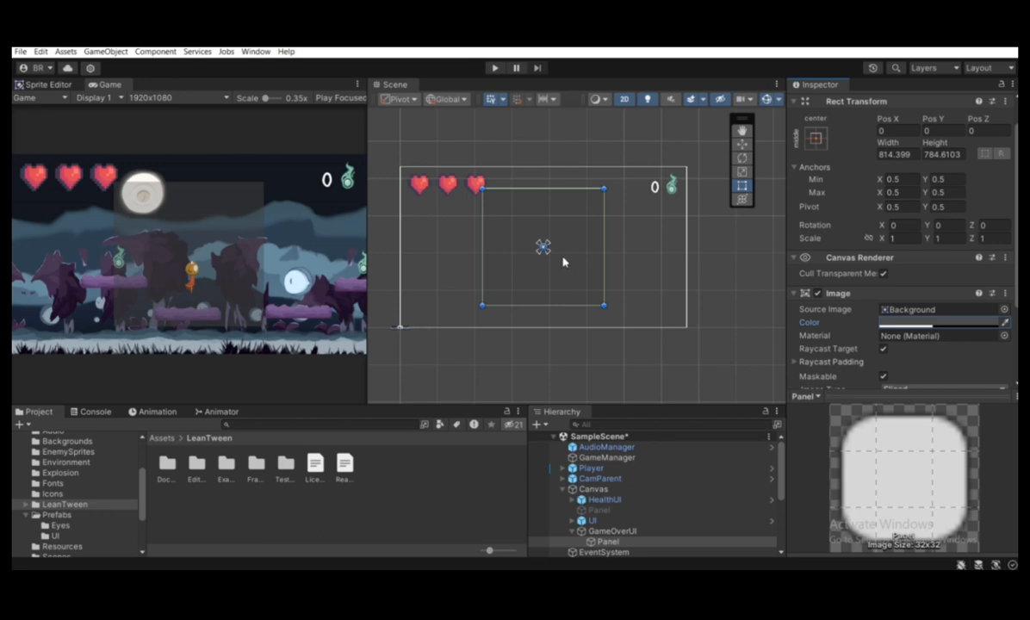
Add a legacy Text object under the Panel and enlarge its box about its center to about 563 x 490
{"action": "right_click", "coordinate": [605, 543]}
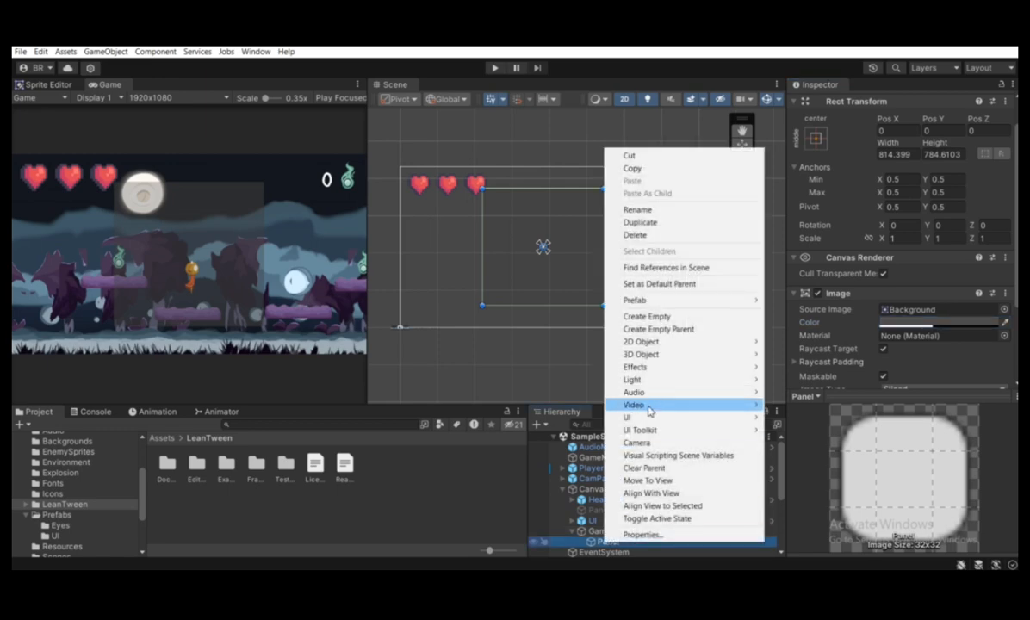
{"action": "mouse_move", "coordinate": [644, 419]}
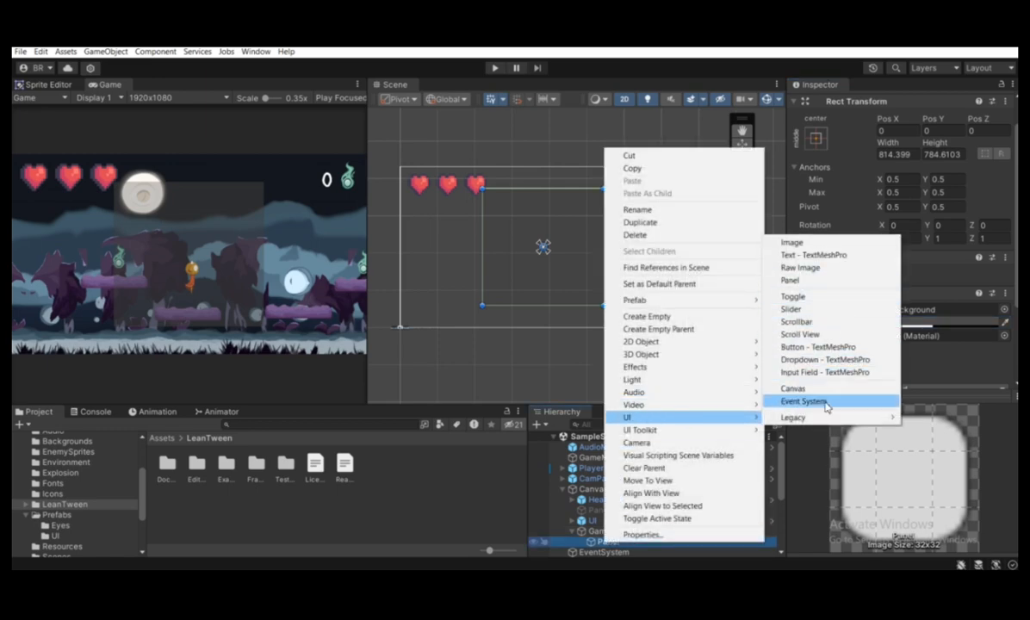
{"action": "mouse_move", "coordinate": [822, 418]}
{"action": "left_click", "coordinate": [919, 417]}
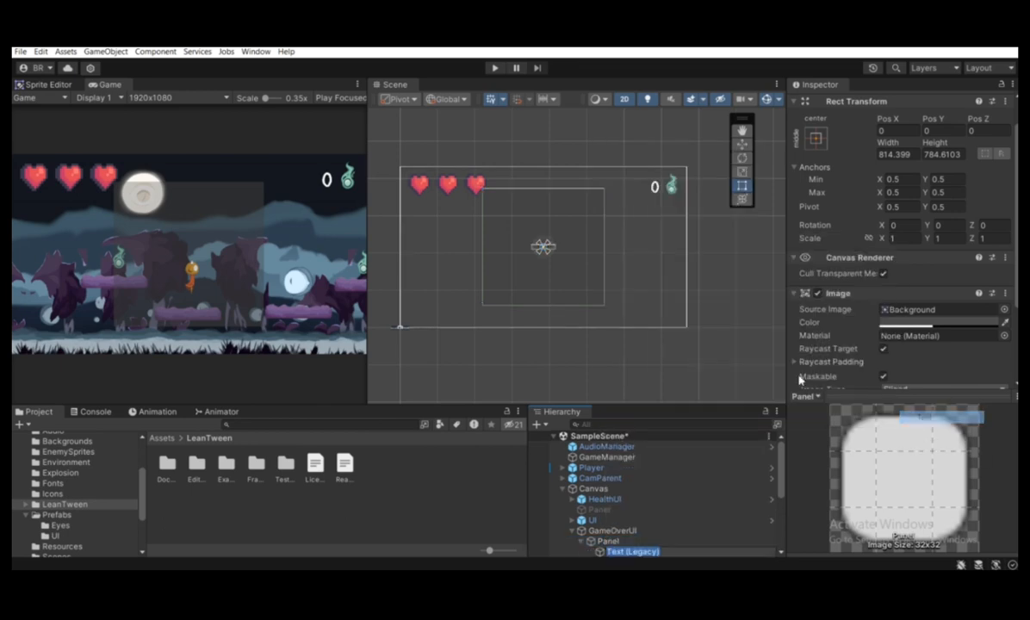
{"action": "scroll", "coordinate": [544, 251], "scroll_direction": "up", "scroll_amount": 2}
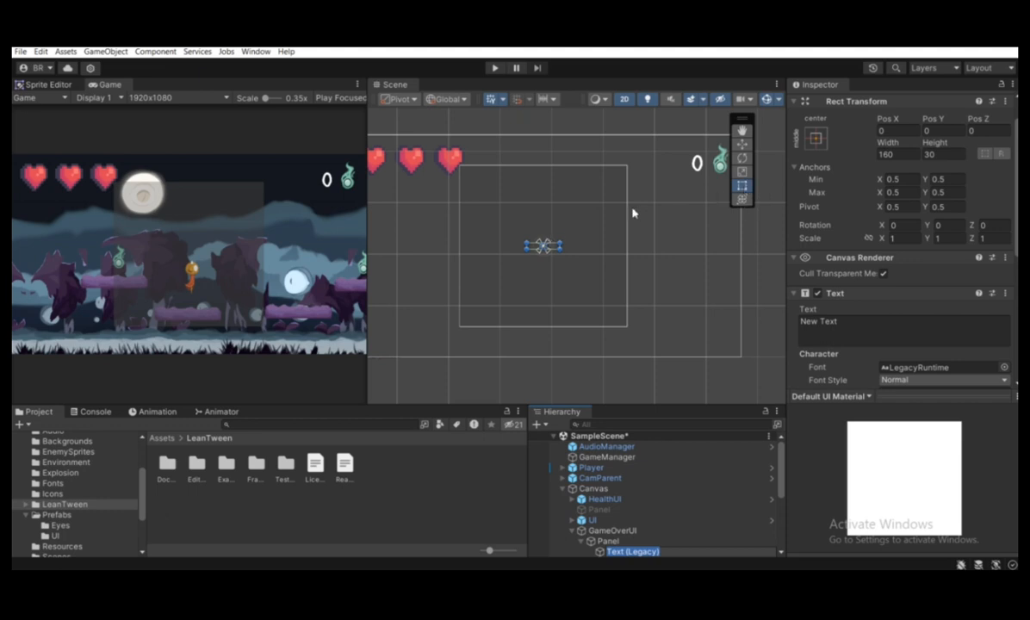
{"action": "left_click_drag", "start_coordinate": [564, 242], "coordinate": [601, 196]}
Set the legacy Text's color to white (FFFFFF)
{"action": "scroll", "coordinate": [979, 346], "scroll_direction": "down", "scroll_amount": 2}
{"action": "scroll", "coordinate": [980, 345], "scroll_direction": "down", "scroll_amount": 3}
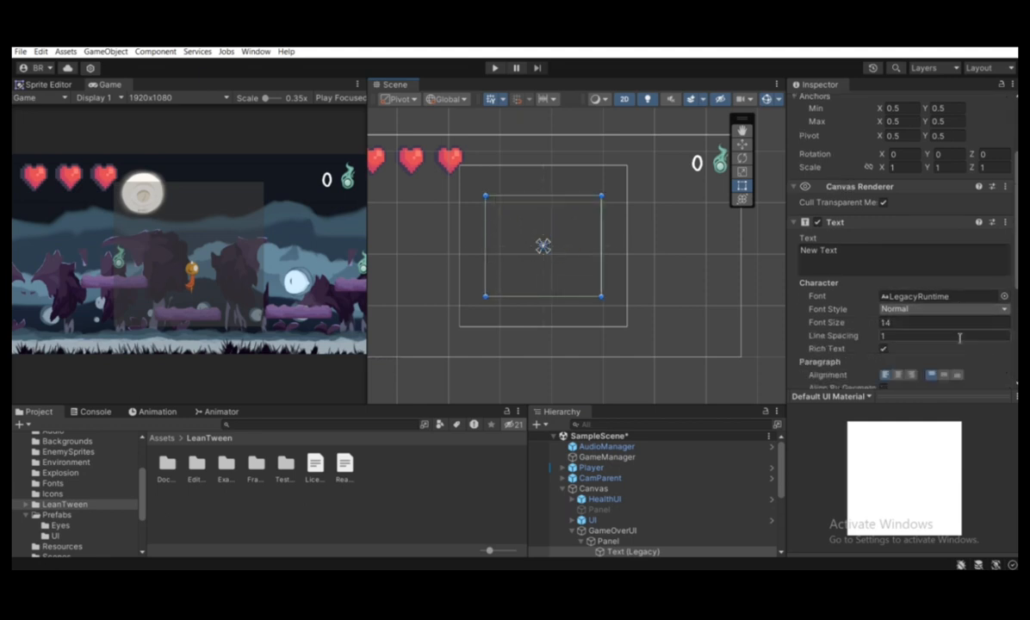
{"action": "scroll", "coordinate": [898, 353], "scroll_direction": "down", "scroll_amount": 1}
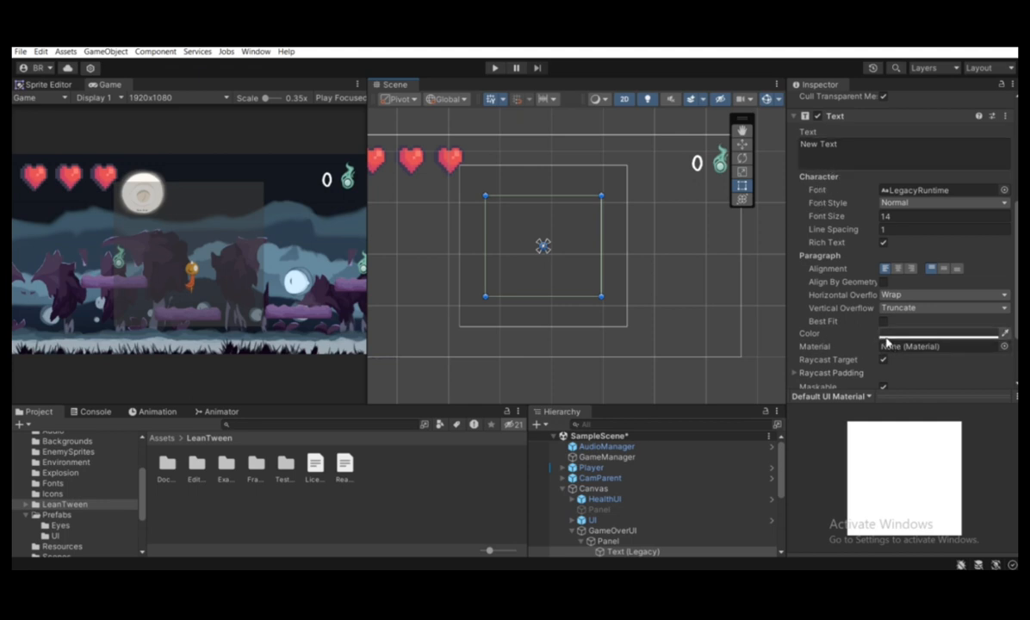
{"action": "scroll", "coordinate": [889, 338], "scroll_direction": "up", "scroll_amount": 1}
{"action": "left_click", "coordinate": [896, 331]}
{"action": "left_click", "coordinate": [840, 347]}
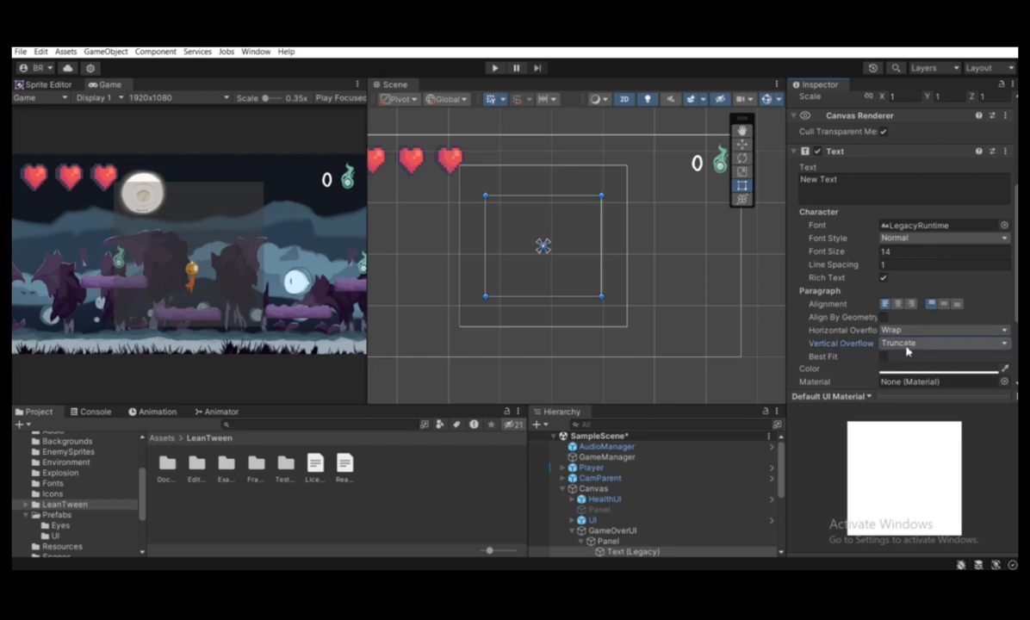
{"action": "scroll", "coordinate": [904, 347], "scroll_direction": "down", "scroll_amount": 2}
{"action": "scroll", "coordinate": [893, 294], "scroll_direction": "up", "scroll_amount": 1}
{"action": "left_click", "coordinate": [894, 296]}
{"action": "left_click", "coordinate": [813, 333]}
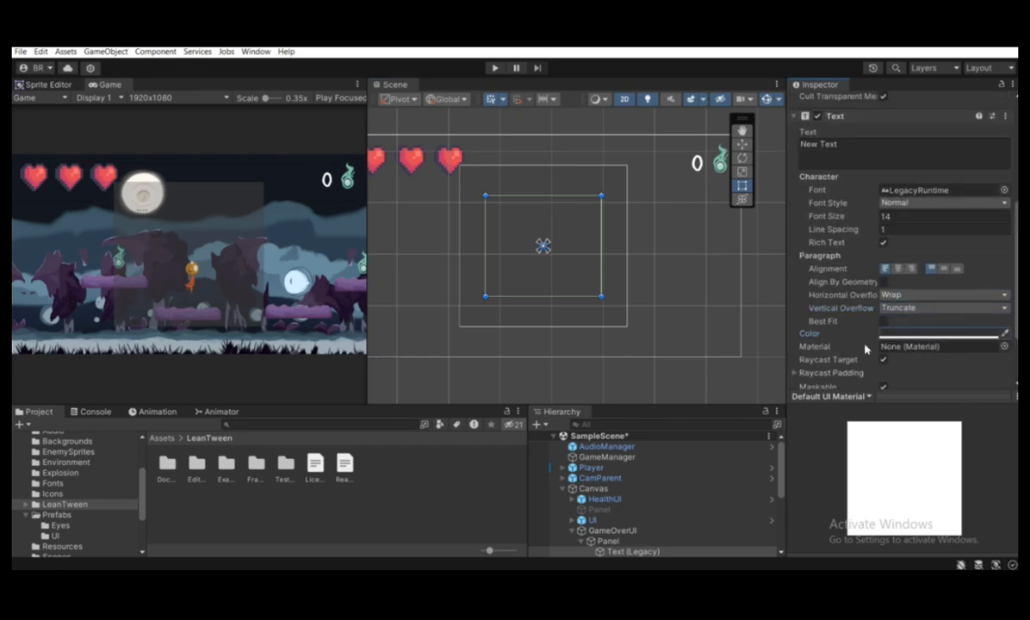
{"action": "left_click", "coordinate": [893, 338]}
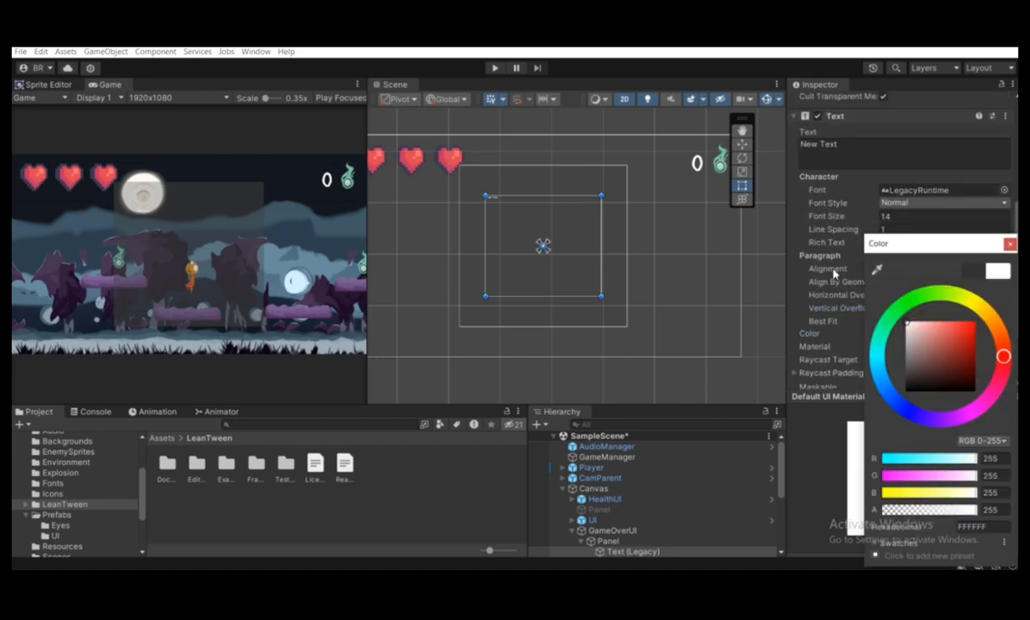
{"action": "left_click", "coordinate": [1009, 245]}
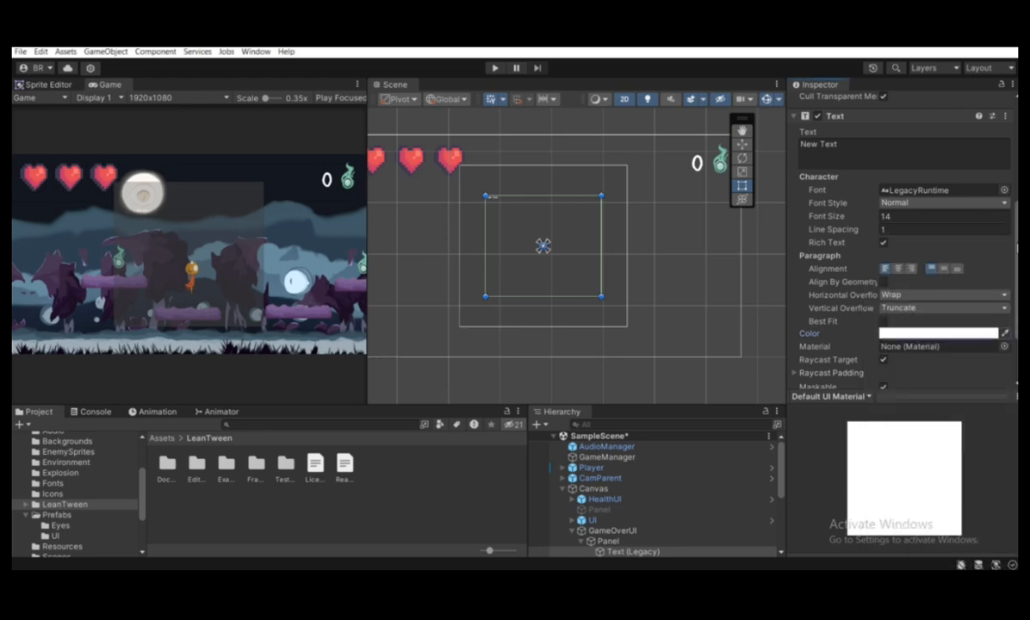
Set the text's font size to 100 and its font style to Bold
{"action": "left_click", "coordinate": [892, 217]}
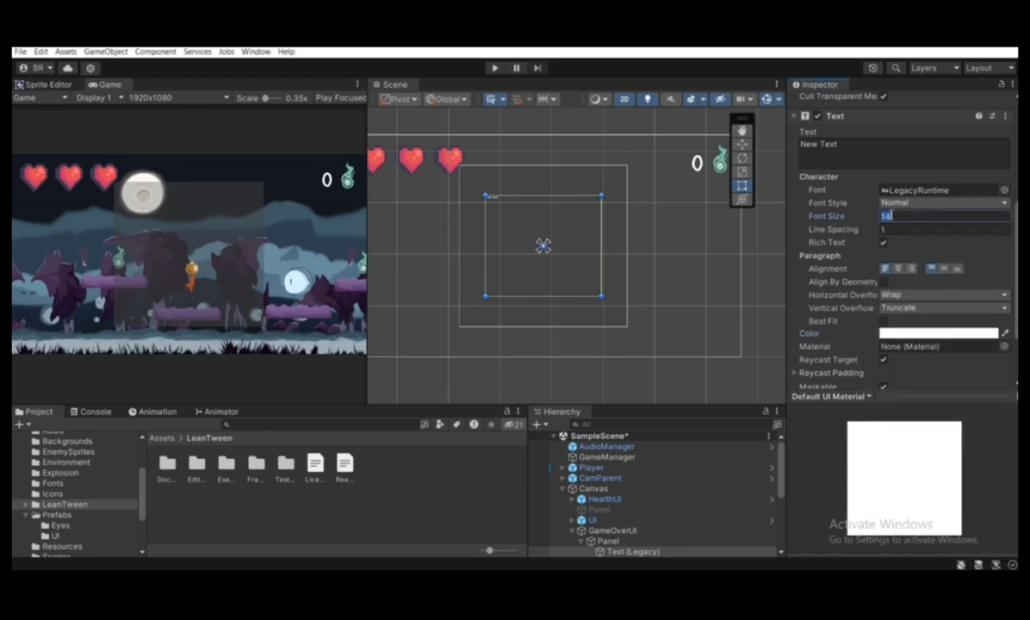
{"action": "type", "text": "100"}
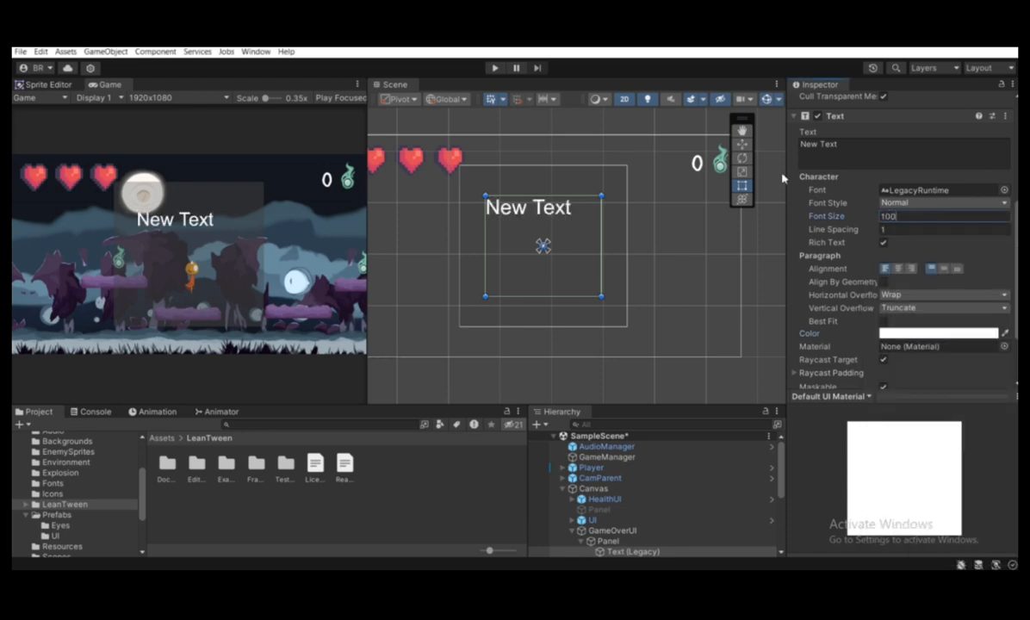
{"action": "left_click", "coordinate": [900, 202]}
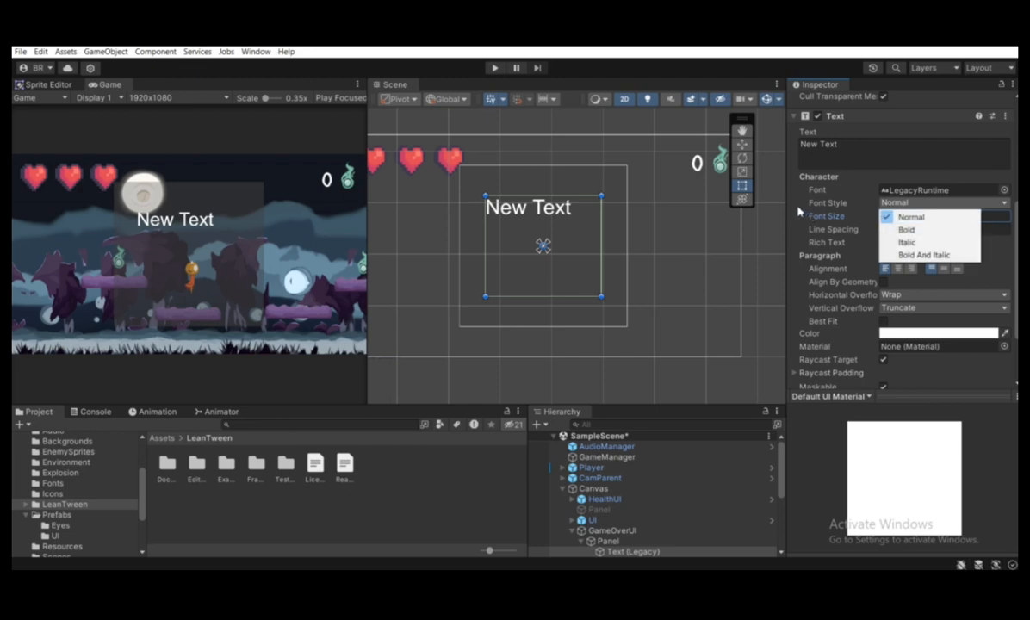
{"action": "left_click", "coordinate": [905, 230]}
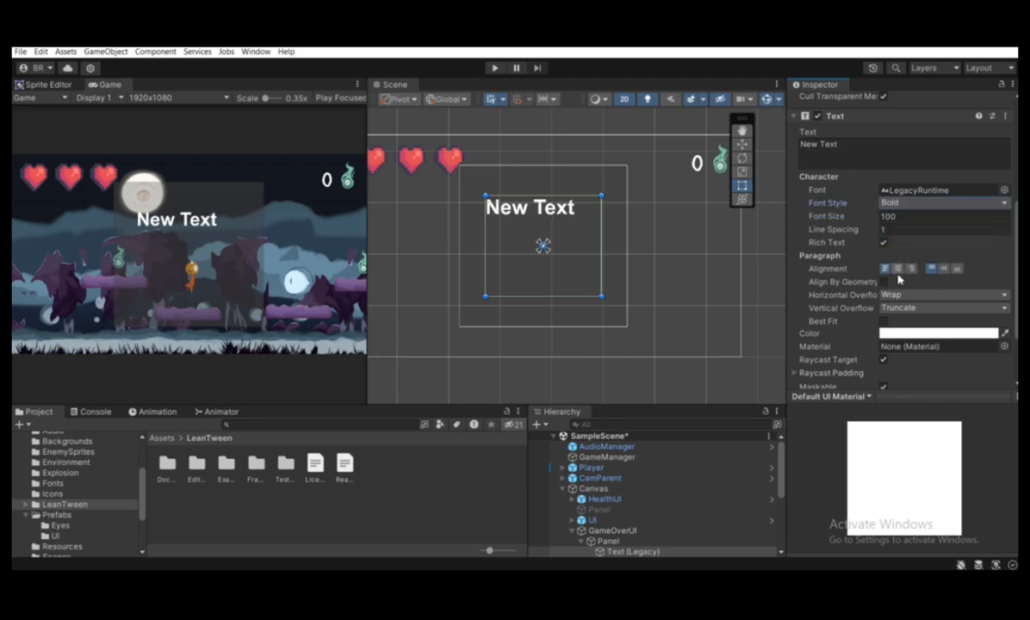
Center the text both horizontally and vertically within its box
{"action": "left_click", "coordinate": [898, 270]}
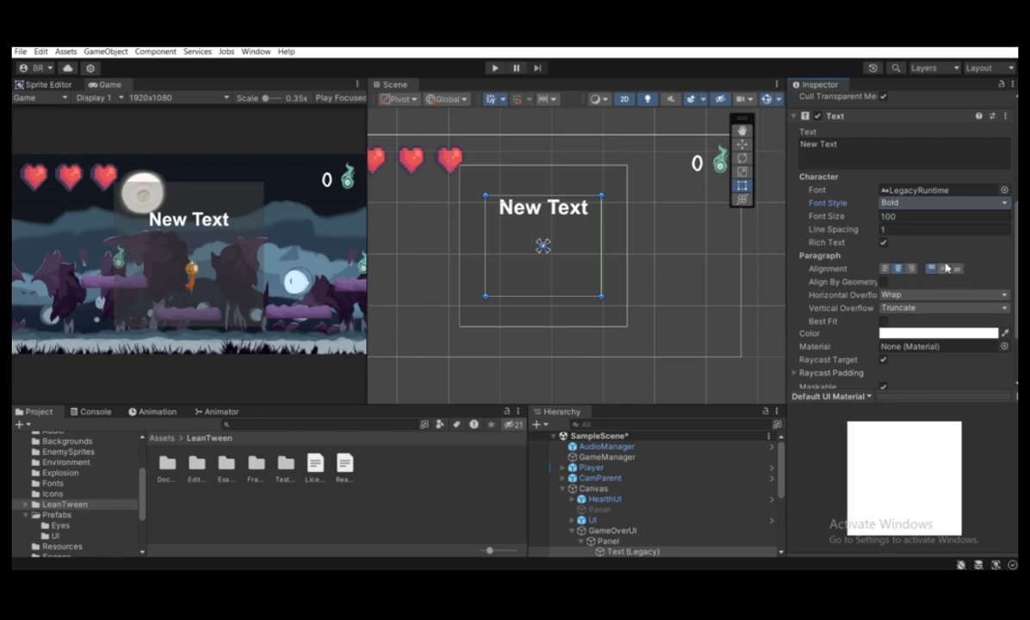
{"action": "scroll", "coordinate": [458, 268], "scroll_direction": "up", "scroll_amount": 1}
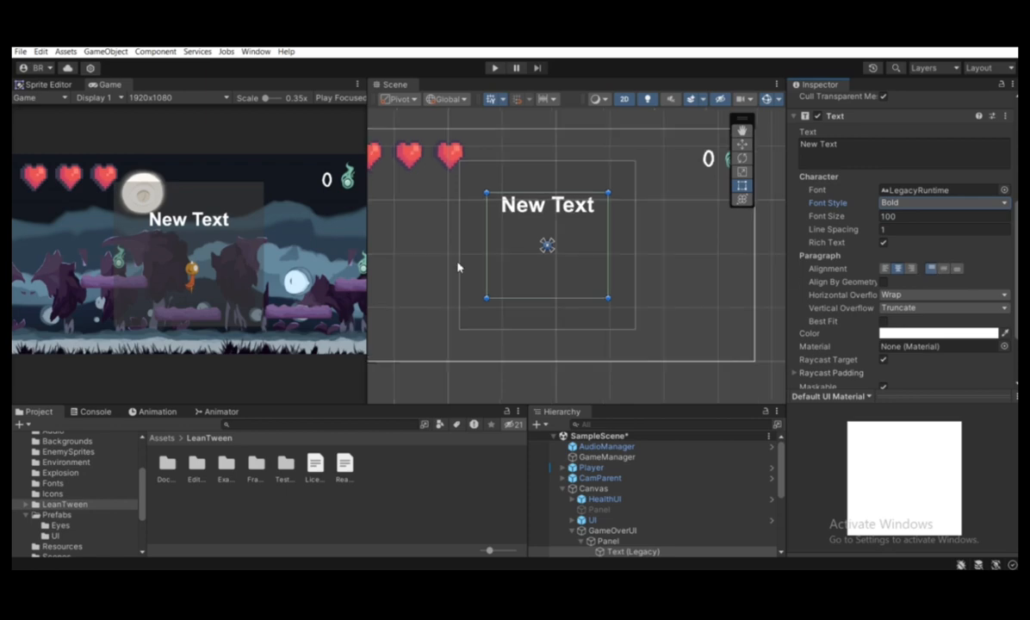
{"action": "left_click", "coordinate": [944, 269]}
Stretch the Text's anchors in both directions and reposition it so its box fills the whole Panel
{"action": "scroll", "coordinate": [948, 274], "scroll_direction": "up", "scroll_amount": 2}
{"action": "scroll", "coordinate": [948, 275], "scroll_direction": "up", "scroll_amount": 2}
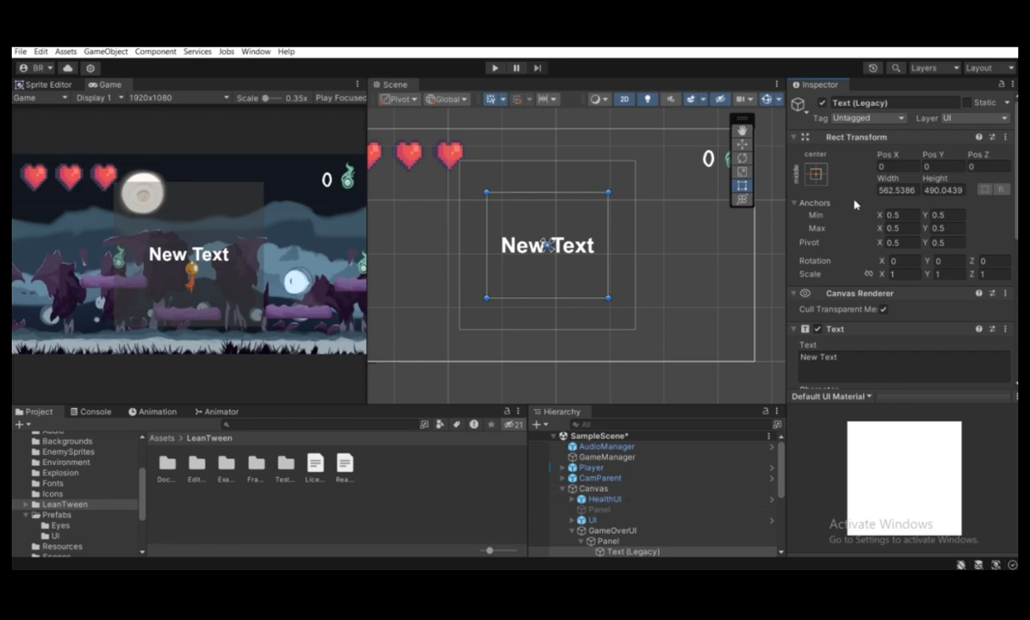
{"action": "left_click", "coordinate": [816, 173]}
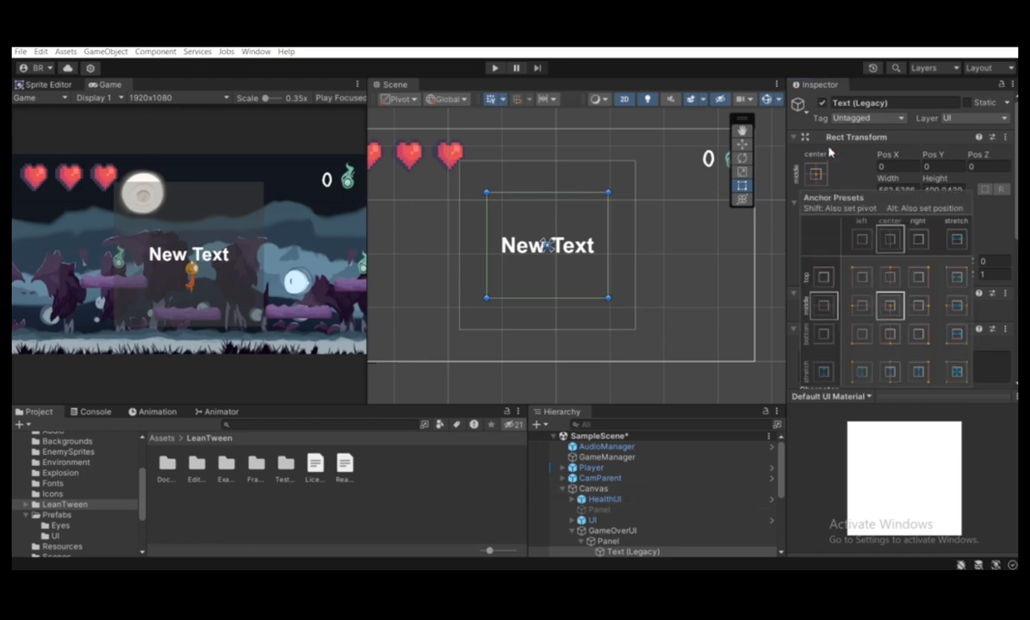
{"action": "key", "text": "alt"}
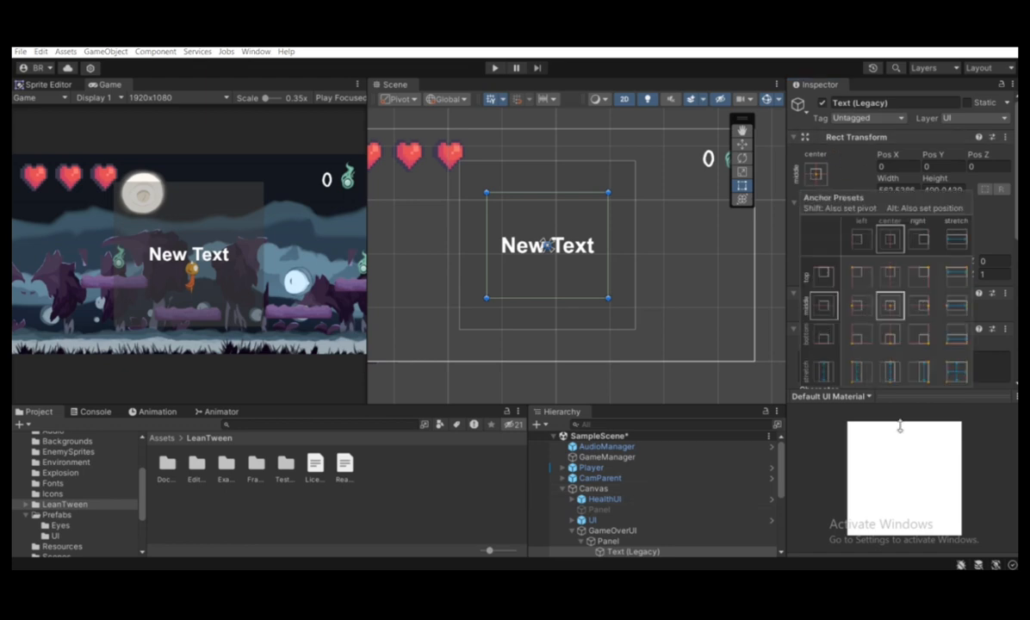
{"action": "left_click", "coordinate": [952, 372], "text": "alt"}
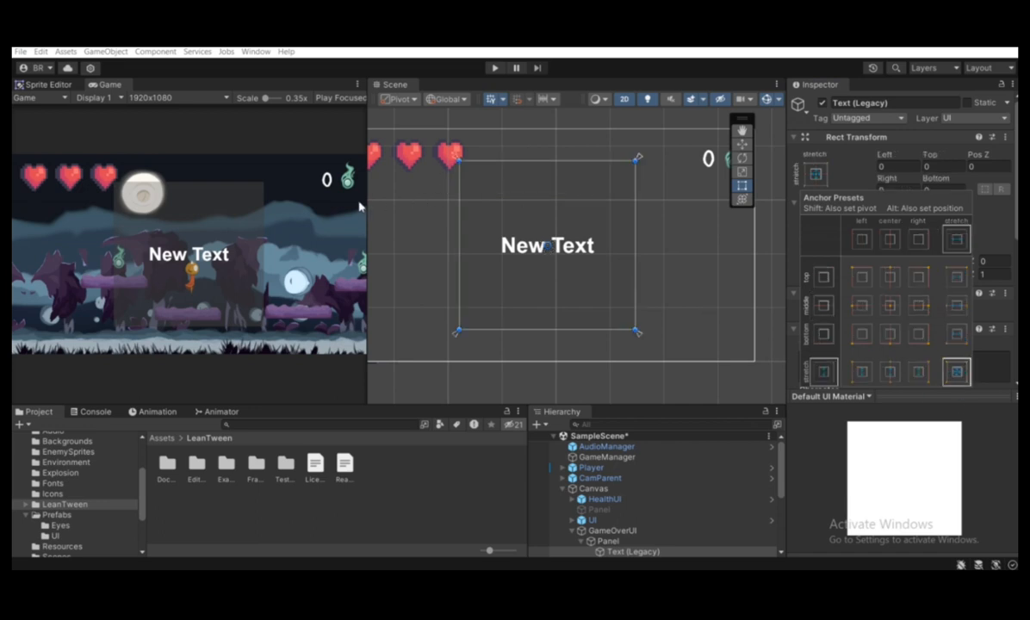
{"action": "left_click_drag", "start_coordinate": [368, 207], "coordinate": [352, 243]}
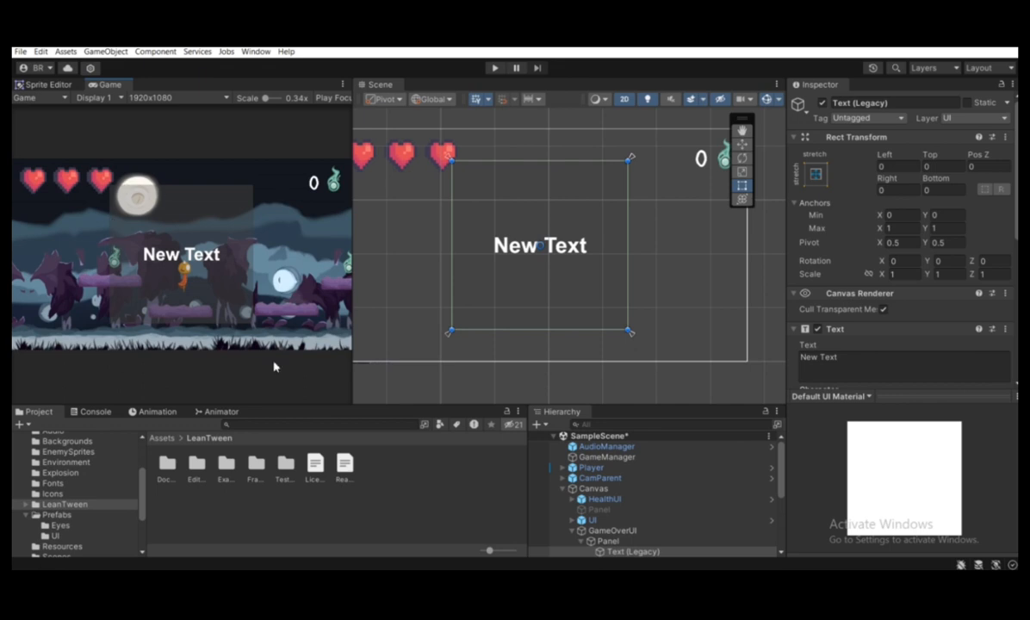
{"action": "scroll", "coordinate": [526, 230], "scroll_direction": "up", "scroll_amount": 1}
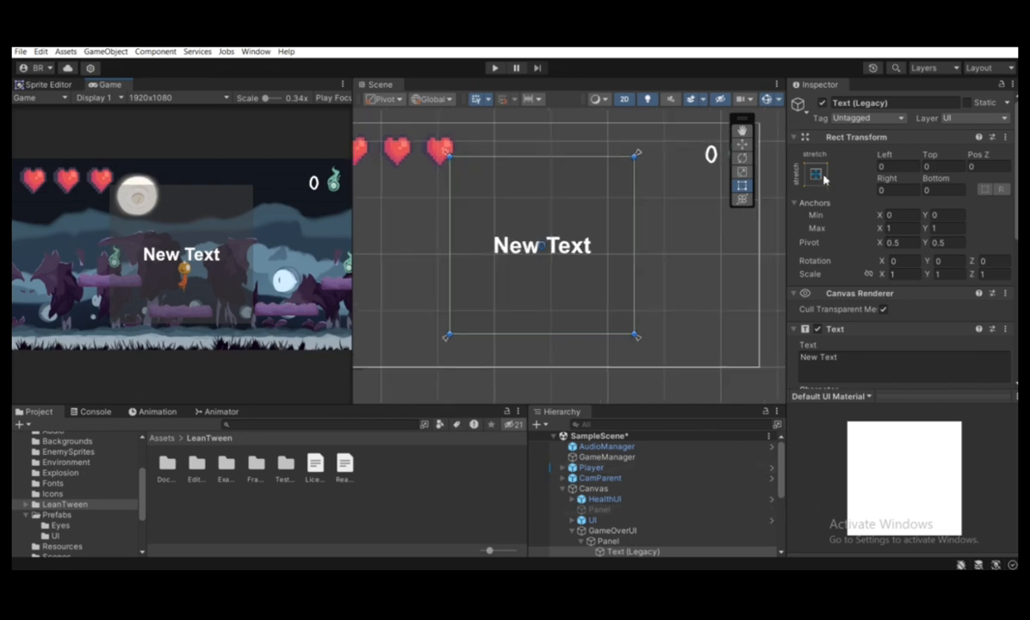
{"action": "left_click", "coordinate": [617, 542]}
{"action": "scroll", "coordinate": [618, 517], "scroll_direction": "down", "scroll_amount": 3}
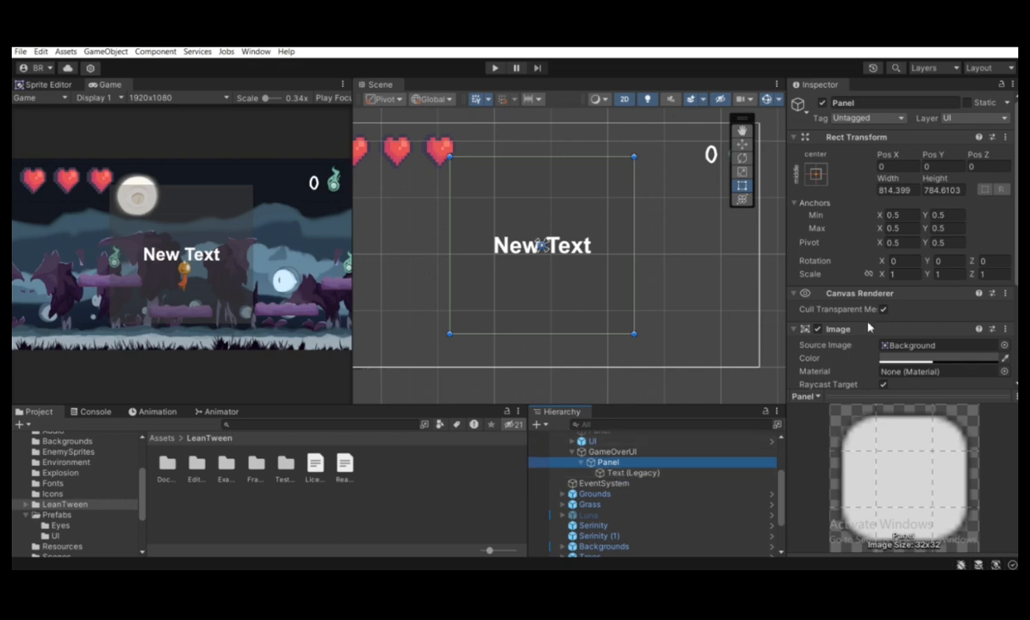
{"action": "scroll", "coordinate": [867, 348], "scroll_direction": "down", "scroll_amount": 4}
{"action": "scroll", "coordinate": [866, 348], "scroll_direction": "up", "scroll_amount": 2}
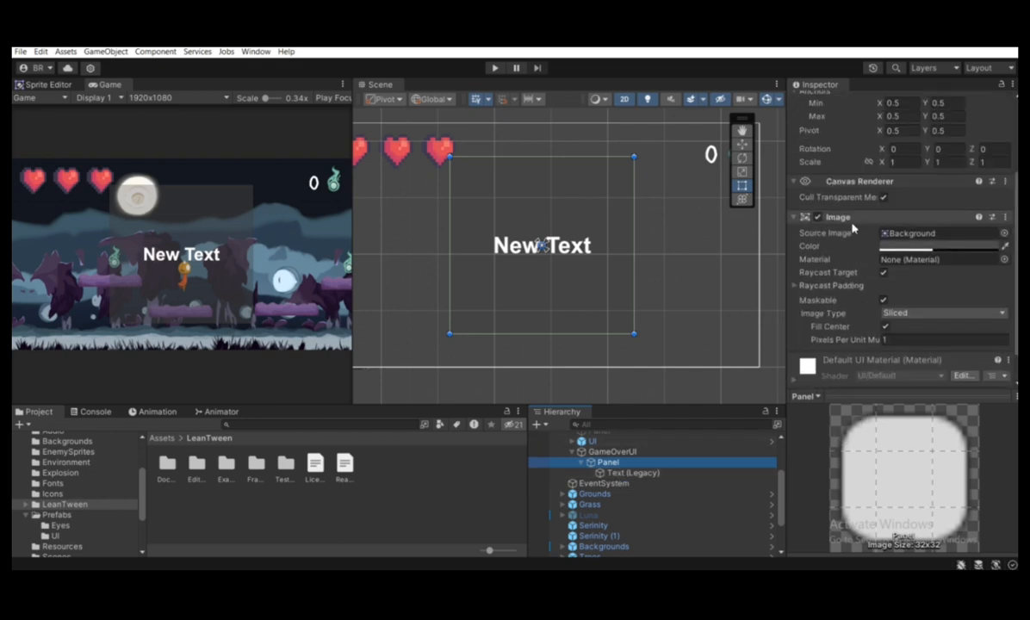
Change the wording of the legacy Text under the Panel to "Game Over!"
{"action": "left_click", "coordinate": [626, 473]}
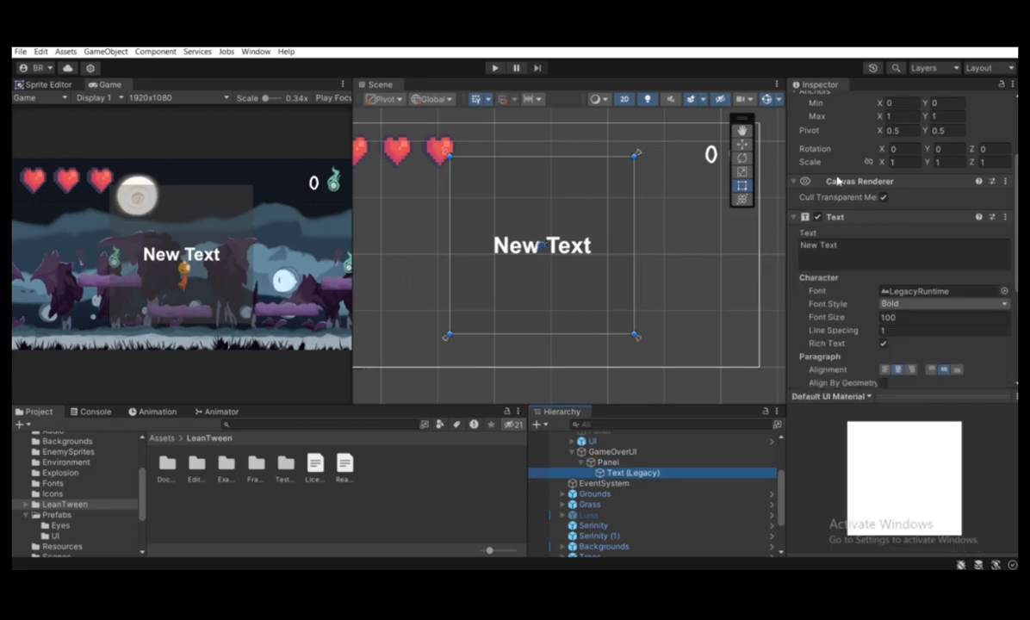
{"action": "left_click", "coordinate": [845, 245]}
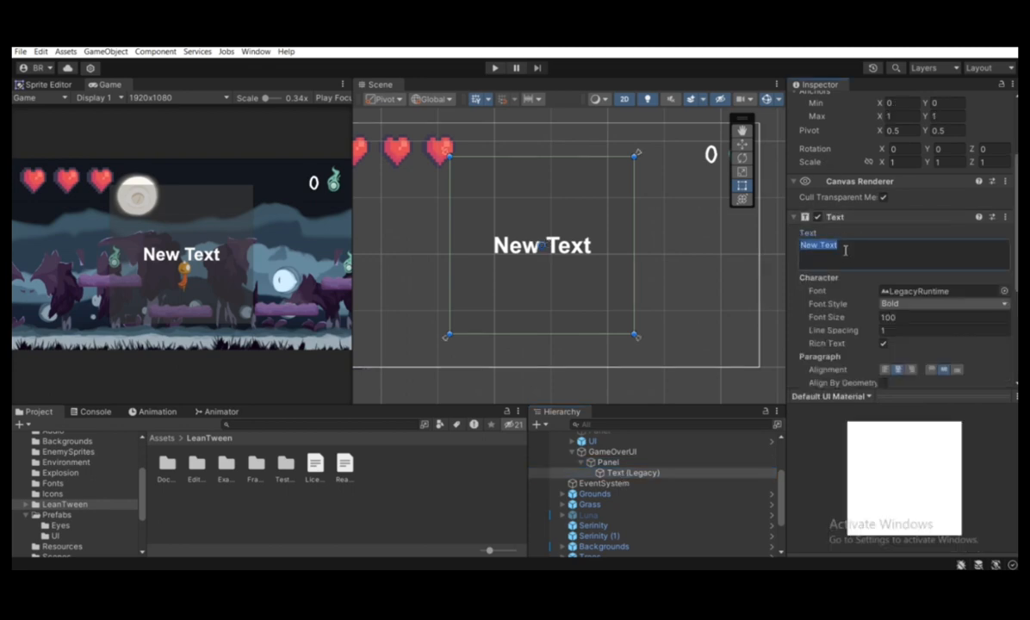
{"action": "type", "text": "Game"}
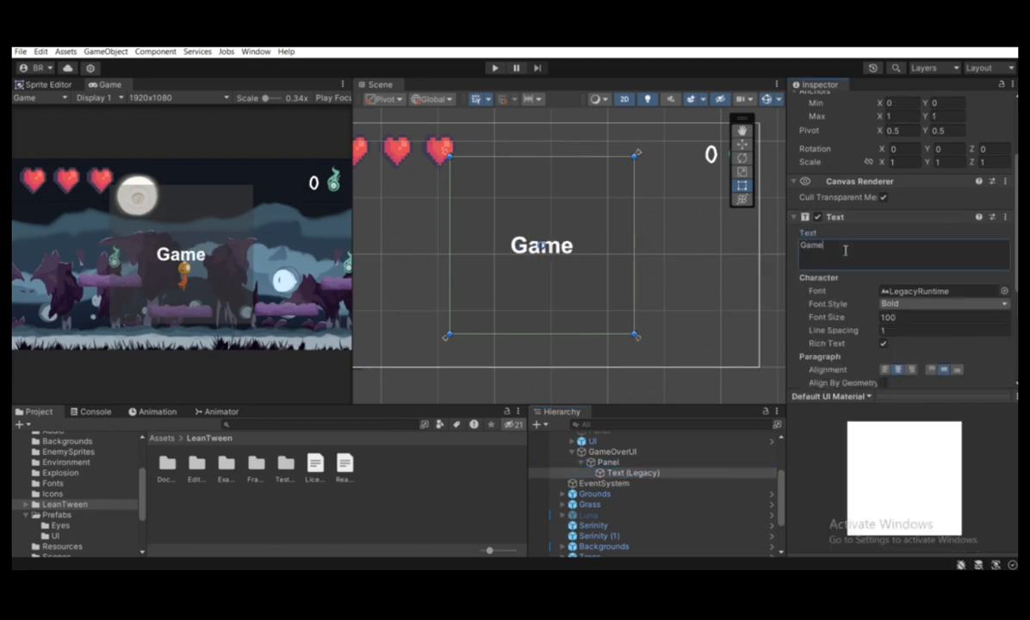
{"action": "type", "text": " Over"}
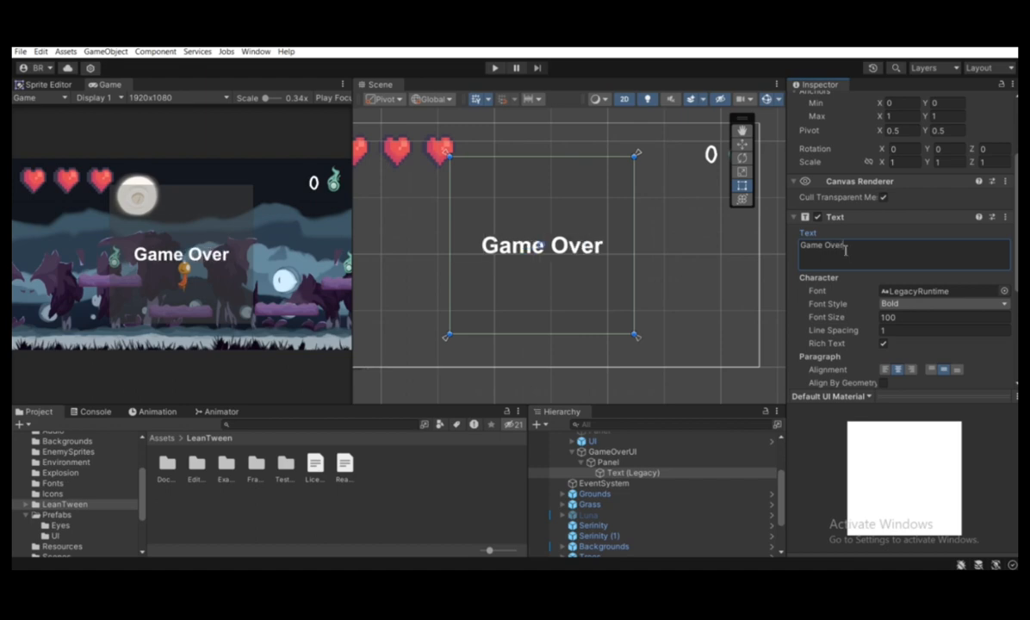
{"action": "type", "text": "!"}
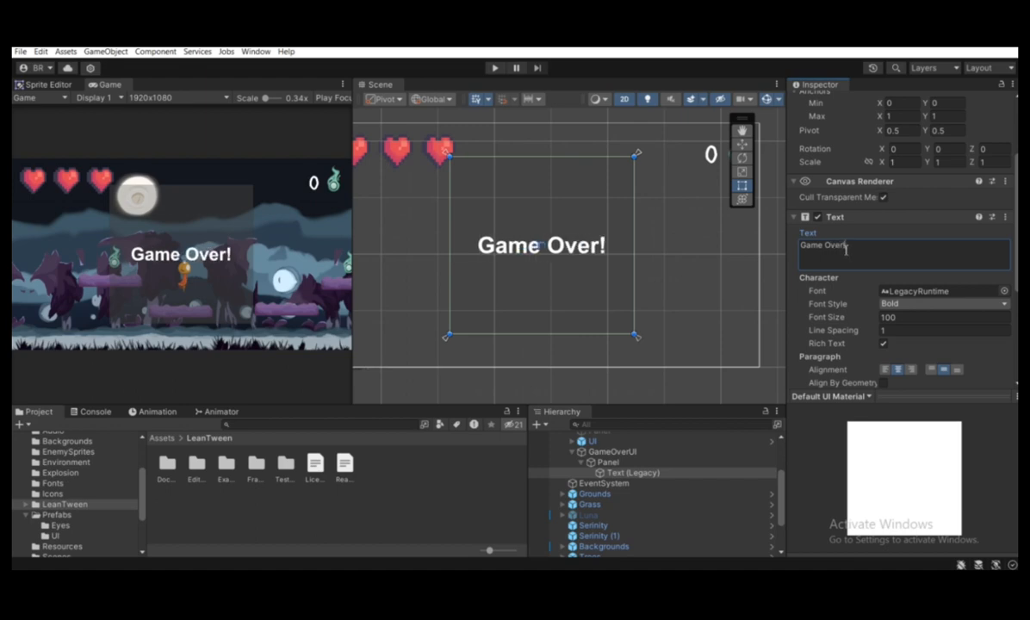
Save the GameOverUI object as a prefab in the Prefabs/UI folder
{"action": "left_click", "coordinate": [601, 453]}
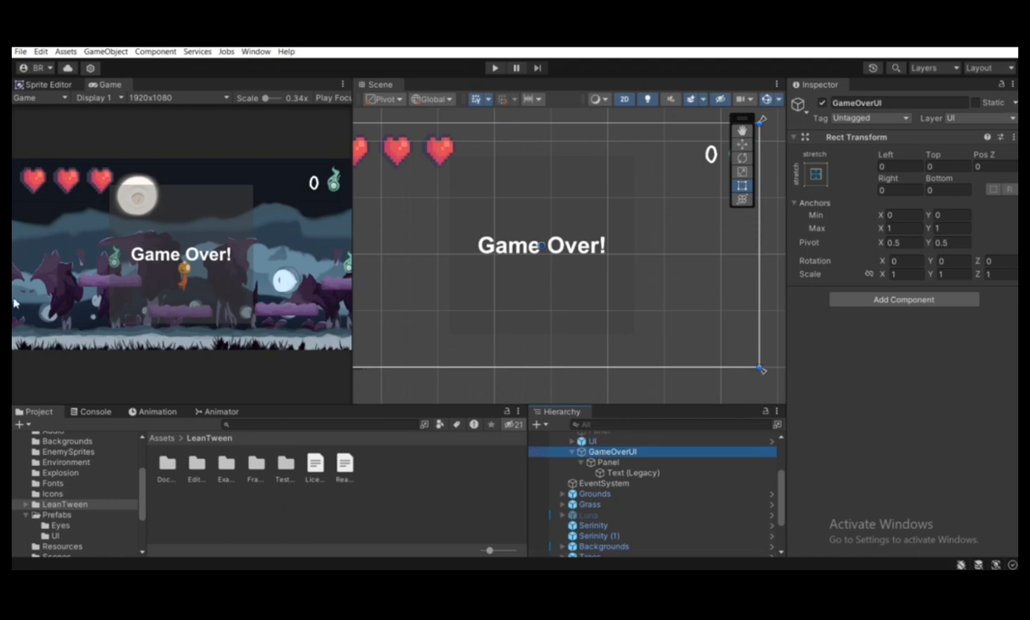
{"action": "scroll", "coordinate": [50, 456], "scroll_direction": "up", "scroll_amount": 3}
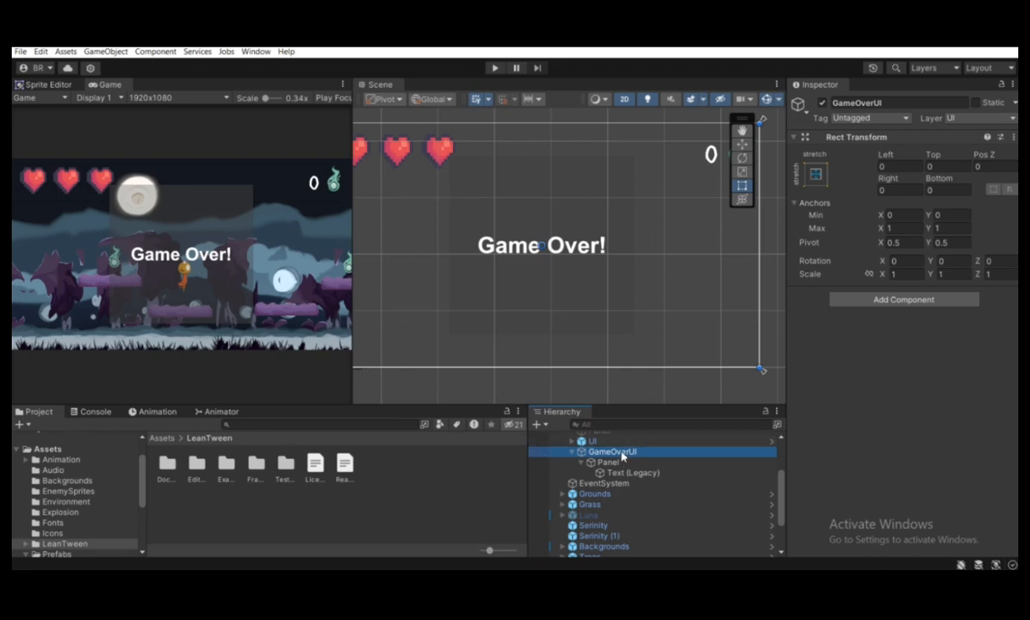
{"action": "left_click_drag", "start_coordinate": [622, 458], "coordinate": [58, 513]}
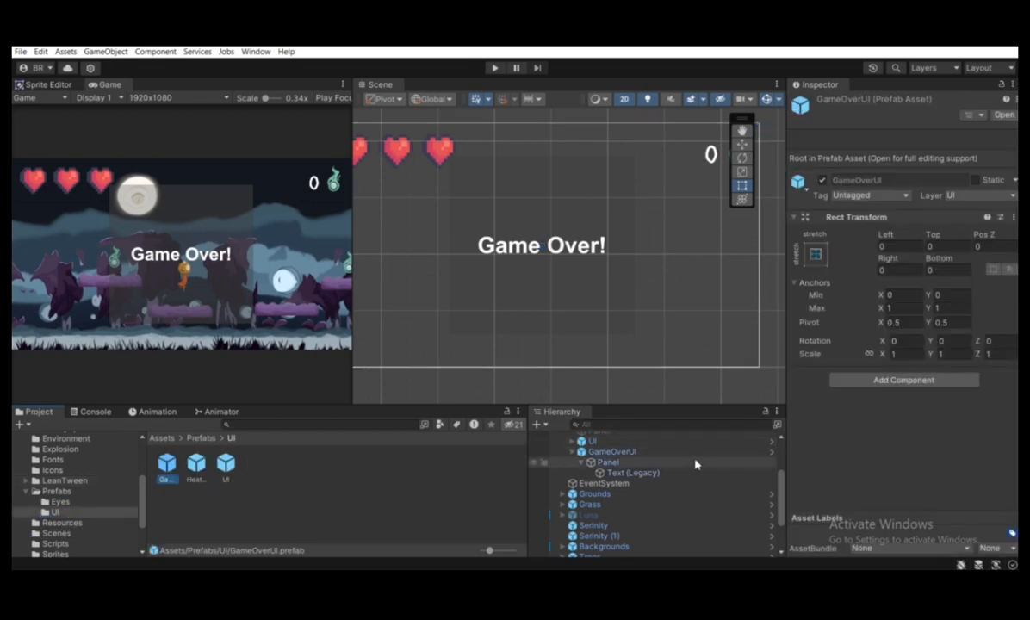
Delete GameOverUI from the scene and place a new instance of its prefab under the Canvas
{"action": "left_click", "coordinate": [688, 454]}
{"action": "key", "text": "Delete"}
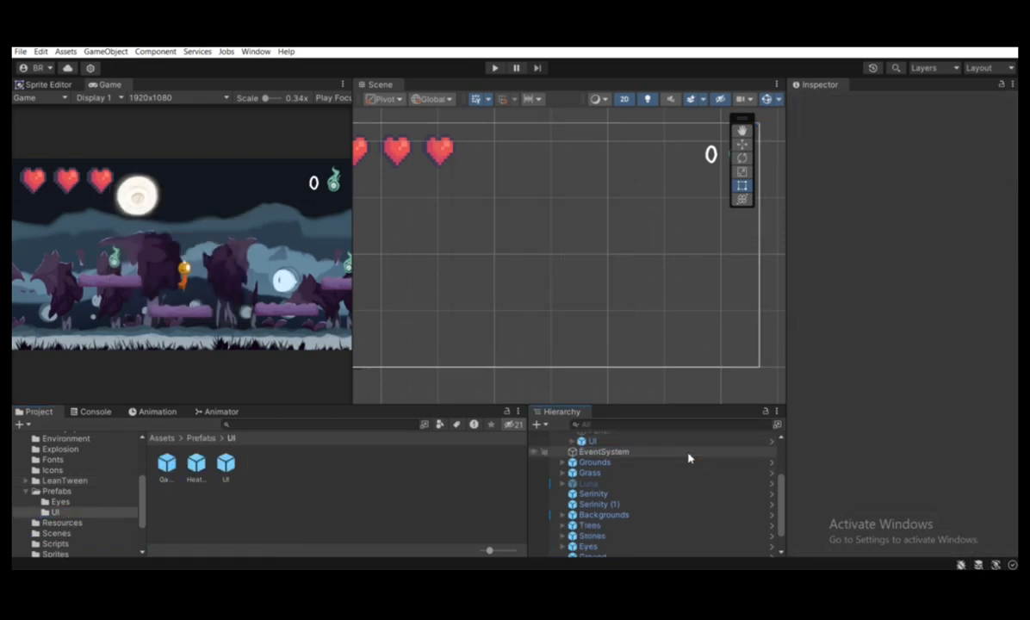
{"action": "scroll", "coordinate": [687, 457], "scroll_direction": "up", "scroll_amount": 3}
{"action": "left_click", "coordinate": [166, 466]}
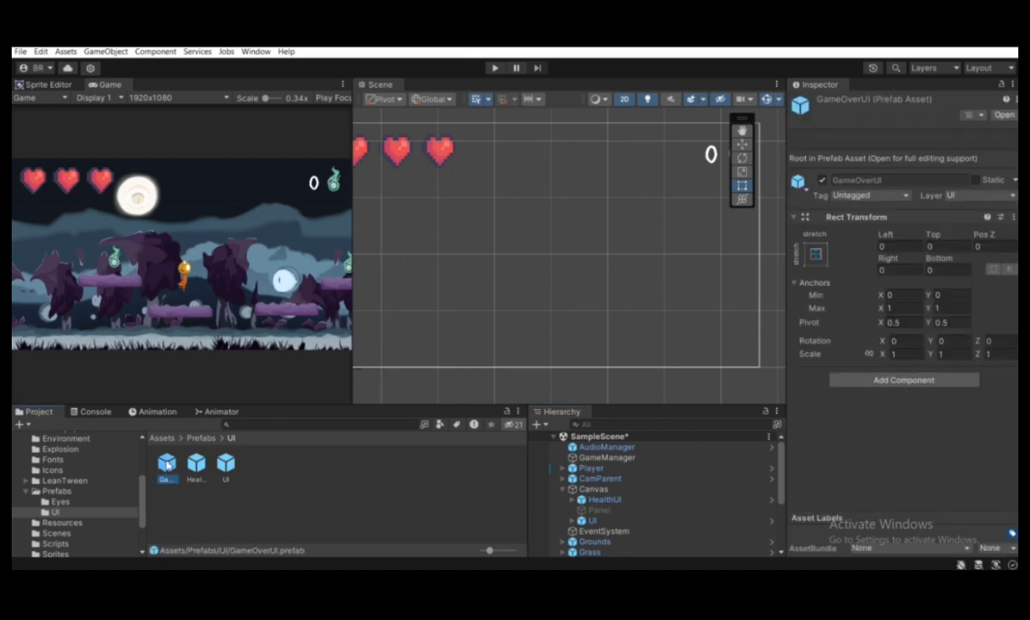
{"action": "left_click_drag", "start_coordinate": [165, 466], "coordinate": [592, 490]}
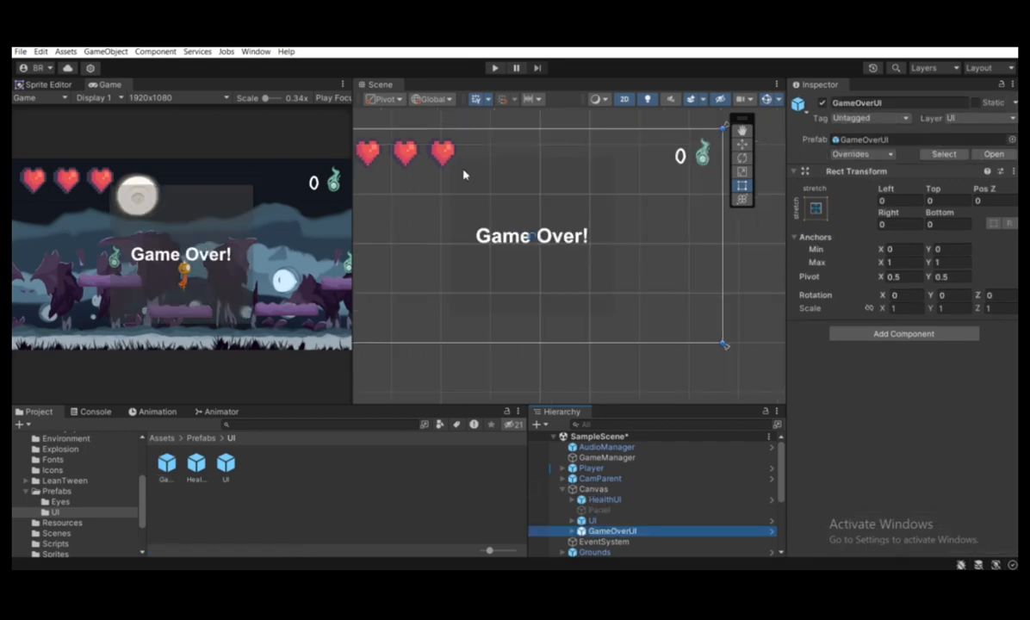
Try moving the whole GameOverUI object straight down below the canvas, to a Top offset of 1175 and Bottom of -1175
{"action": "scroll", "coordinate": [463, 175], "scroll_direction": "down", "scroll_amount": 2}
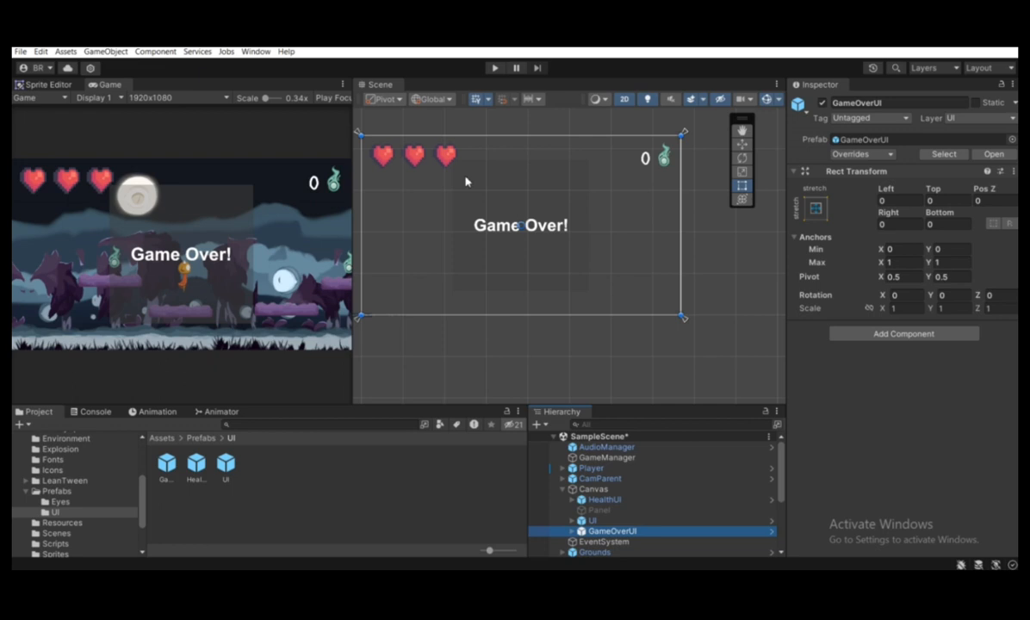
{"action": "scroll", "coordinate": [465, 181], "scroll_direction": "down", "scroll_amount": 3}
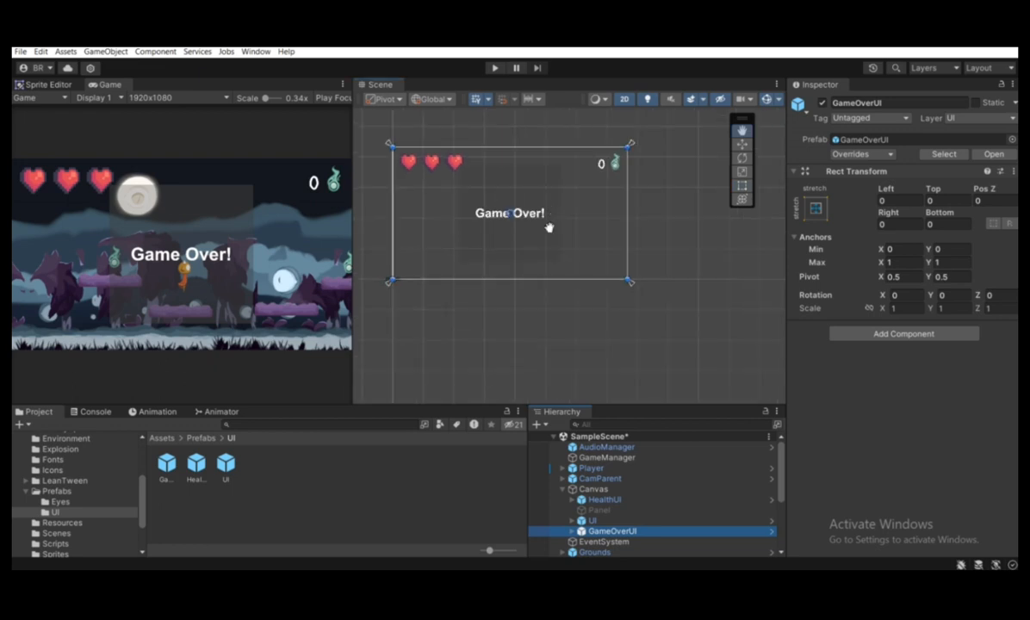
{"action": "middle_click_drag", "start_coordinate": [548, 226], "coordinate": [536, 288]}
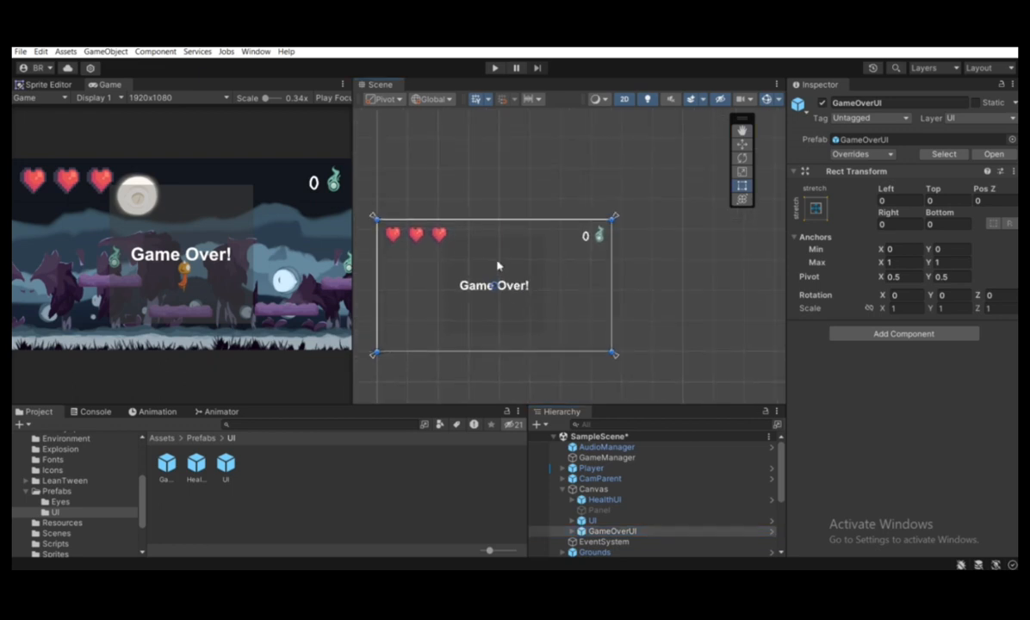
{"action": "scroll", "coordinate": [497, 264], "scroll_direction": "down", "scroll_amount": 3}
{"action": "middle_click_drag", "start_coordinate": [492, 258], "coordinate": [495, 212]}
{"action": "scroll", "coordinate": [487, 238], "scroll_direction": "up", "scroll_amount": 2}
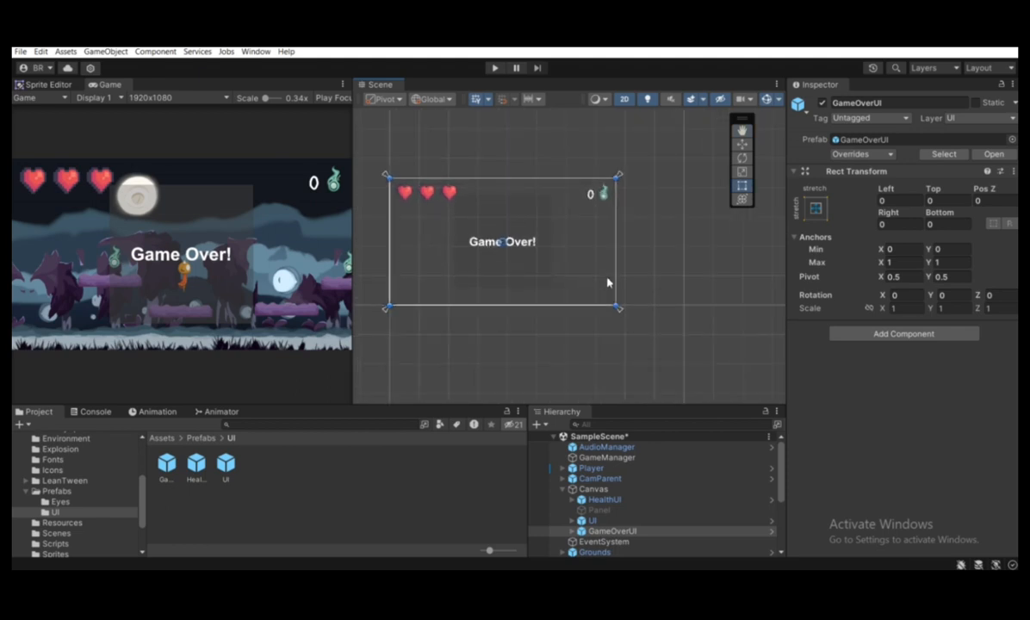
{"action": "scroll", "coordinate": [653, 519], "scroll_direction": "down", "scroll_amount": 2}
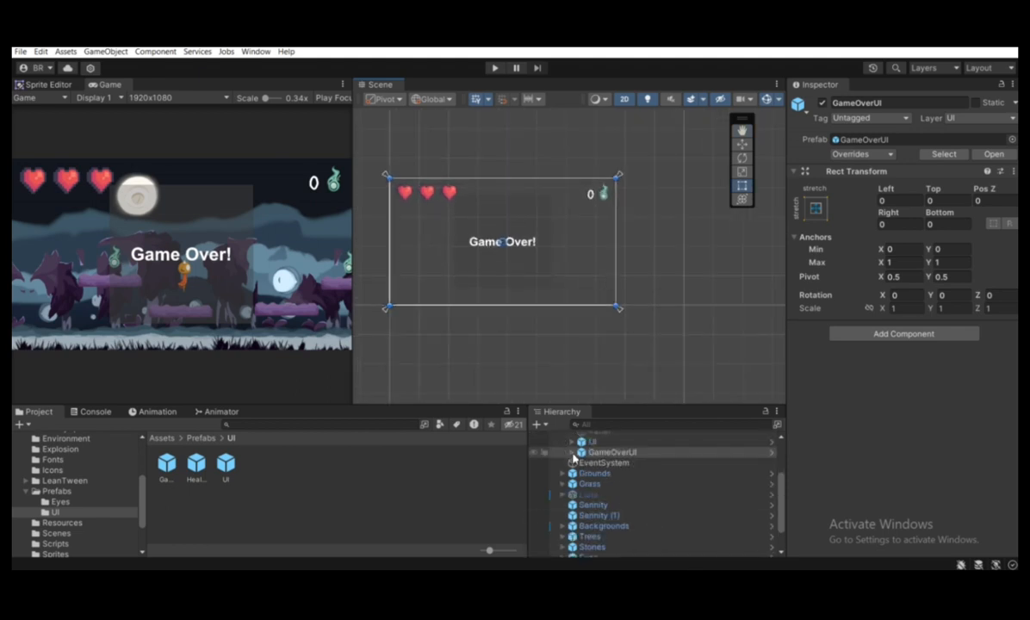
{"action": "left_click", "coordinate": [572, 453]}
{"action": "scroll", "coordinate": [517, 211], "scroll_direction": "down", "scroll_amount": 1}
{"action": "scroll", "coordinate": [505, 207], "scroll_direction": "up", "scroll_amount": 1}
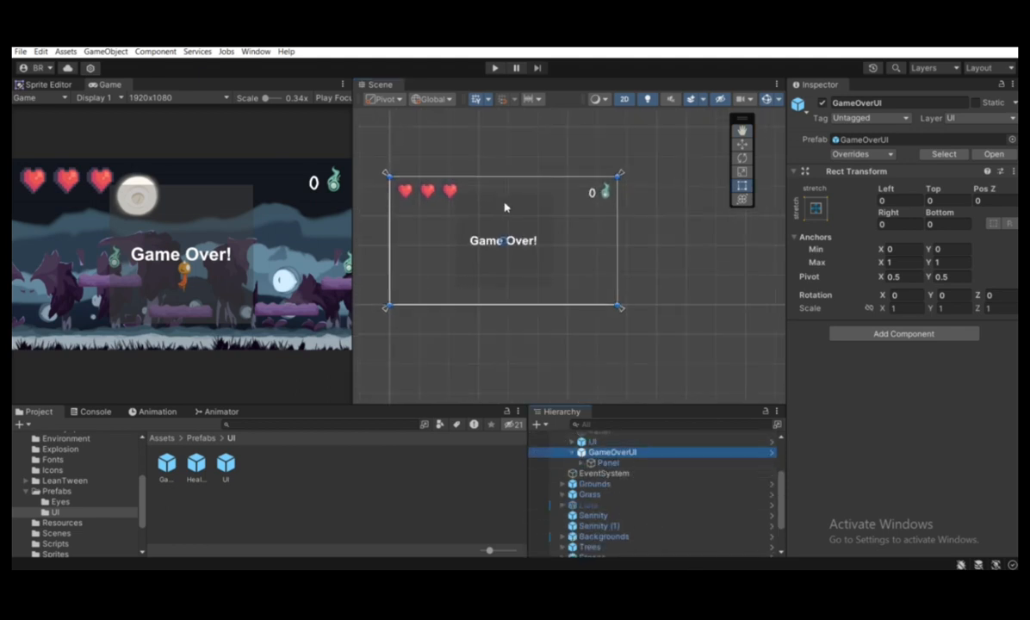
{"action": "left_click", "coordinate": [742, 146]}
{"action": "scroll", "coordinate": [526, 246], "scroll_direction": "up", "scroll_amount": 3}
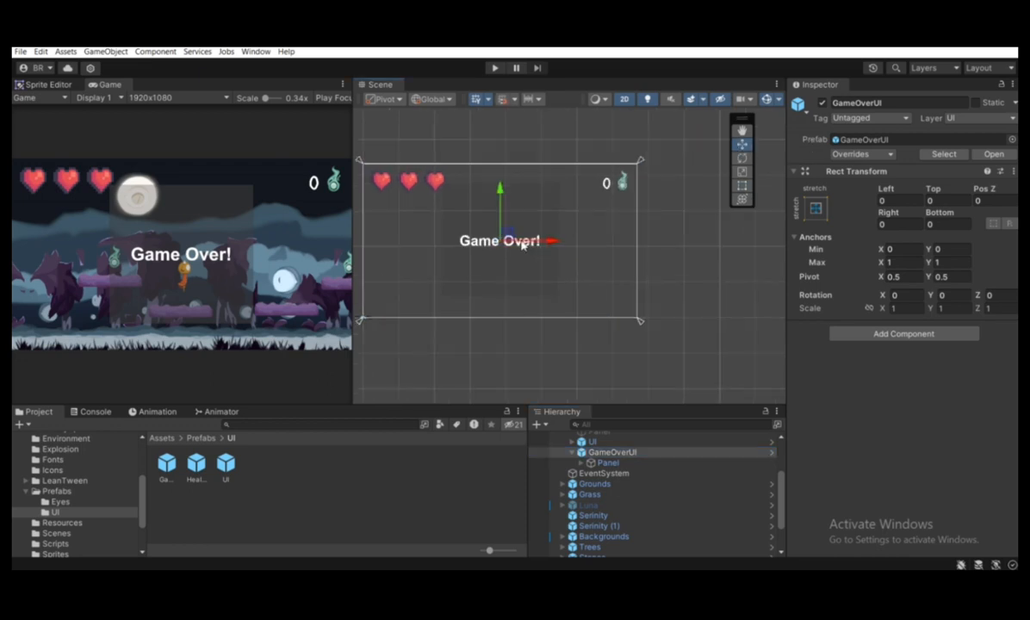
{"action": "scroll", "coordinate": [541, 233], "scroll_direction": "down", "scroll_amount": 5}
{"action": "left_click_drag", "start_coordinate": [510, 184], "coordinate": [526, 307]}
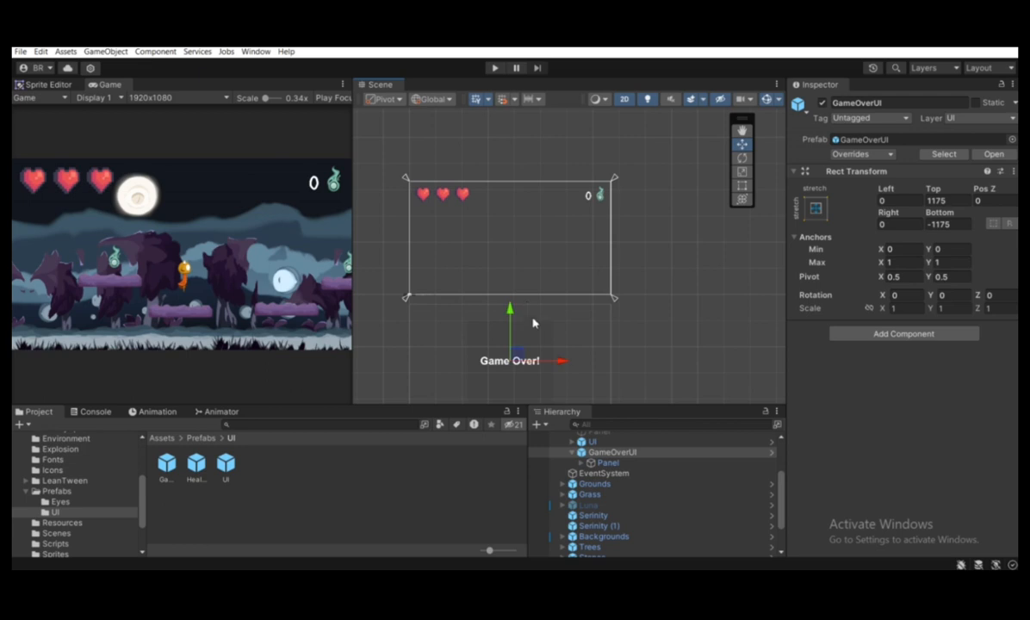
Set GameOverUI's Top and Bottom offsets back to 0
{"action": "left_click", "coordinate": [815, 207]}
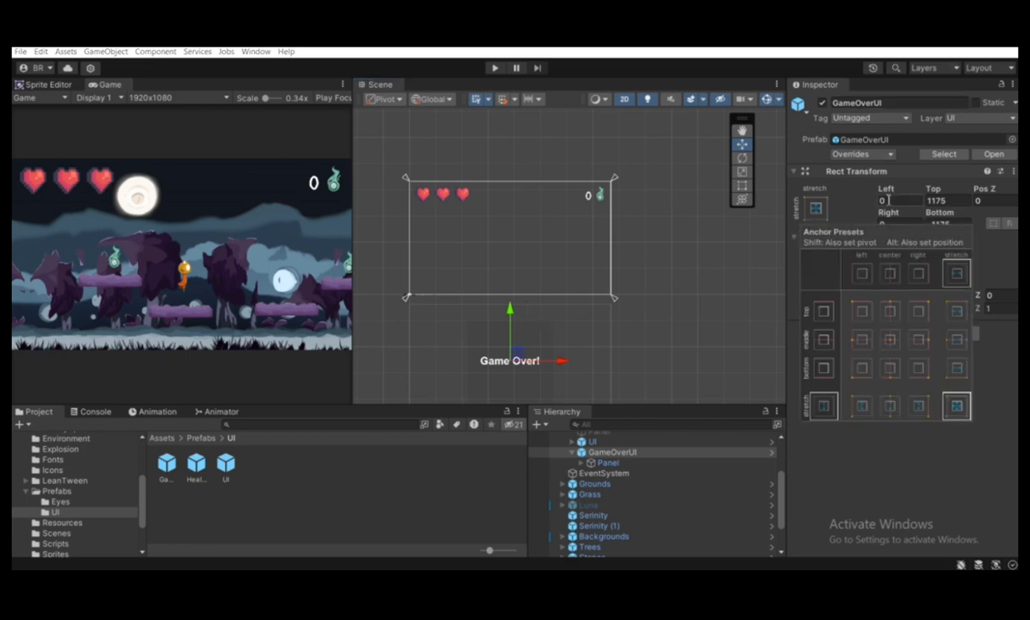
{"action": "left_click", "coordinate": [954, 200]}
{"action": "type", "text": "0"}
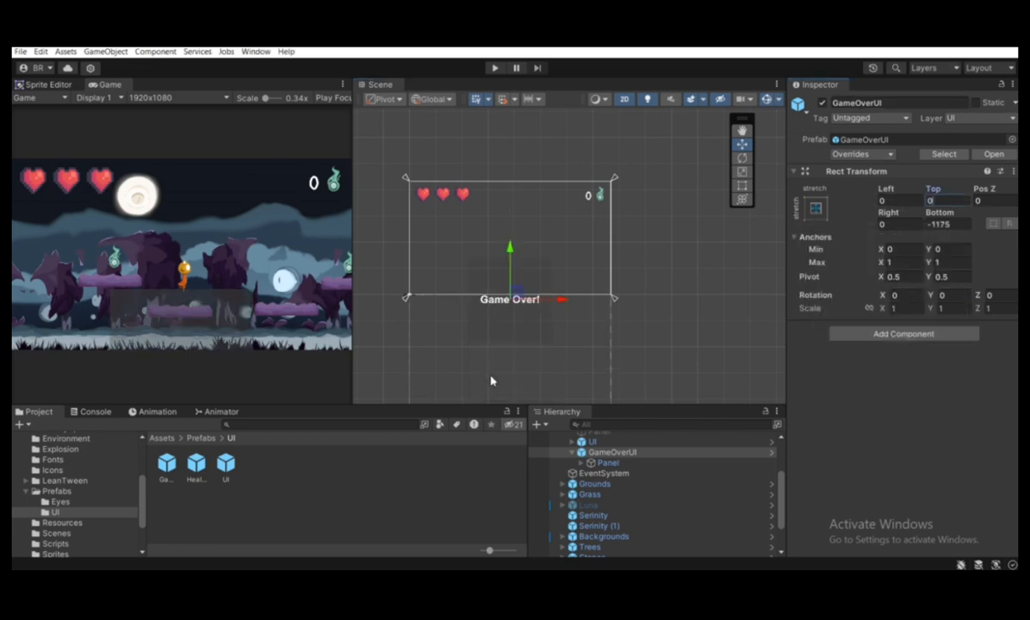
{"action": "left_click", "coordinate": [956, 224]}
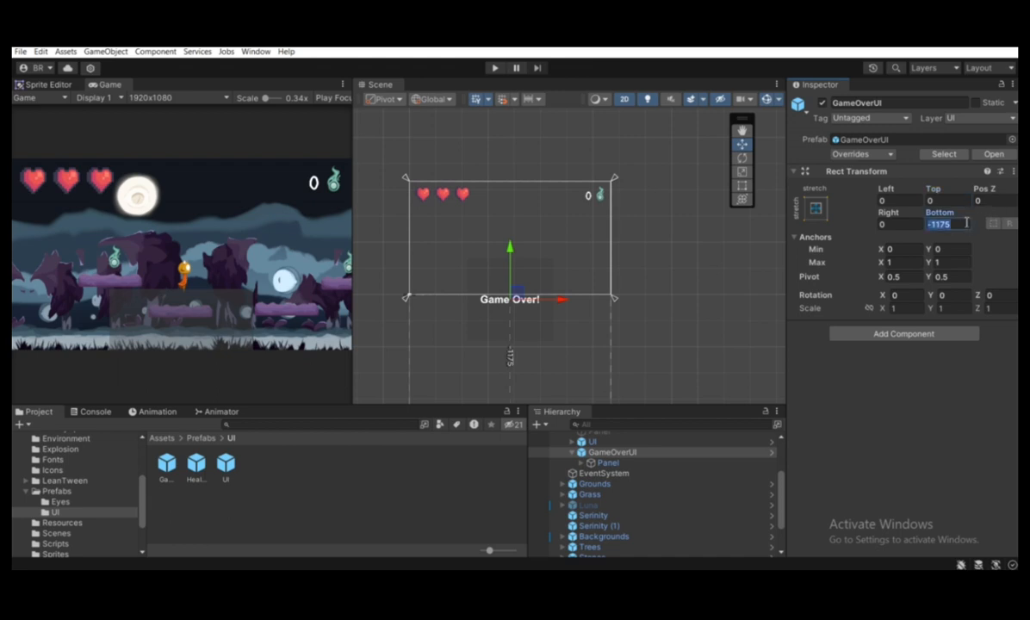
{"action": "type", "text": "0"}
Move the Panel under GameOverUI straight down below the canvas, to a Pos Y of -1035
{"action": "middle_click_drag", "start_coordinate": [443, 243], "coordinate": [434, 231]}
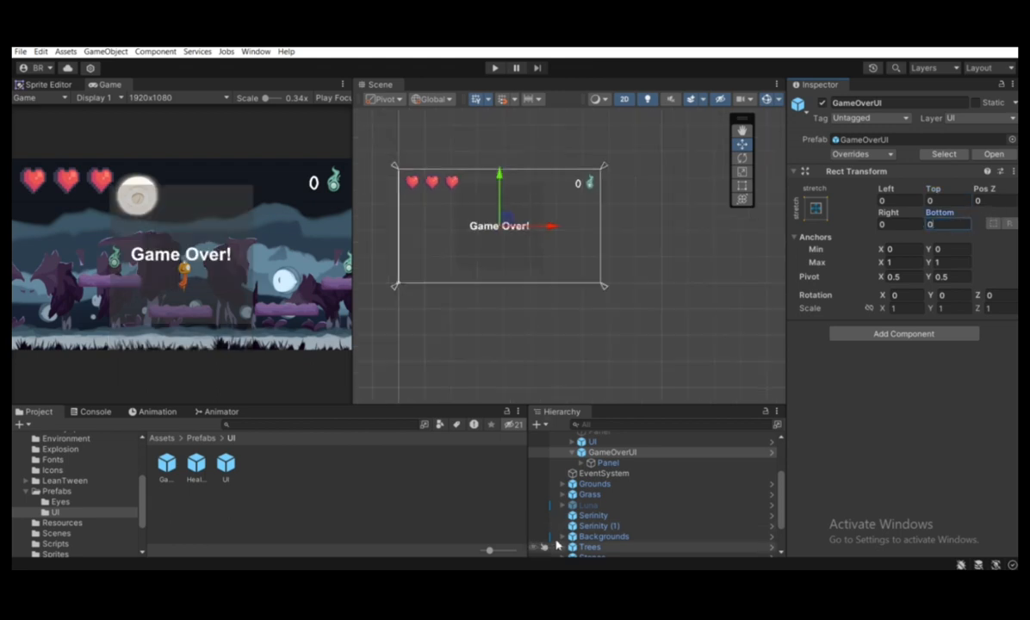
{"action": "left_click", "coordinate": [603, 464]}
{"action": "scroll", "coordinate": [453, 154], "scroll_direction": "up", "scroll_amount": 2}
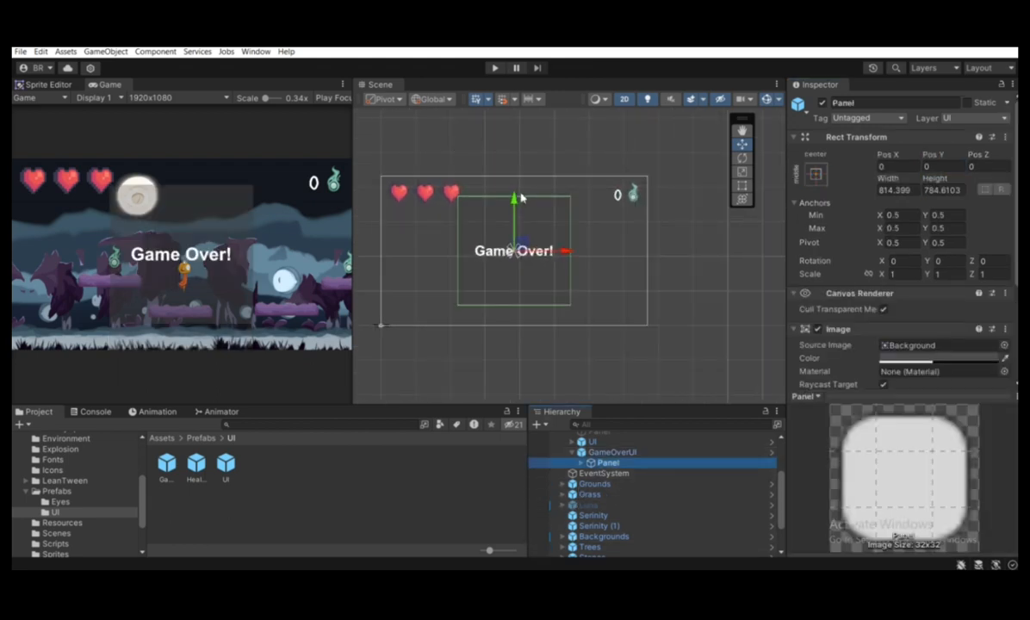
{"action": "left_click_drag", "start_coordinate": [514, 204], "coordinate": [509, 349]}
{"action": "middle_click_drag", "start_coordinate": [518, 305], "coordinate": [436, 176]}
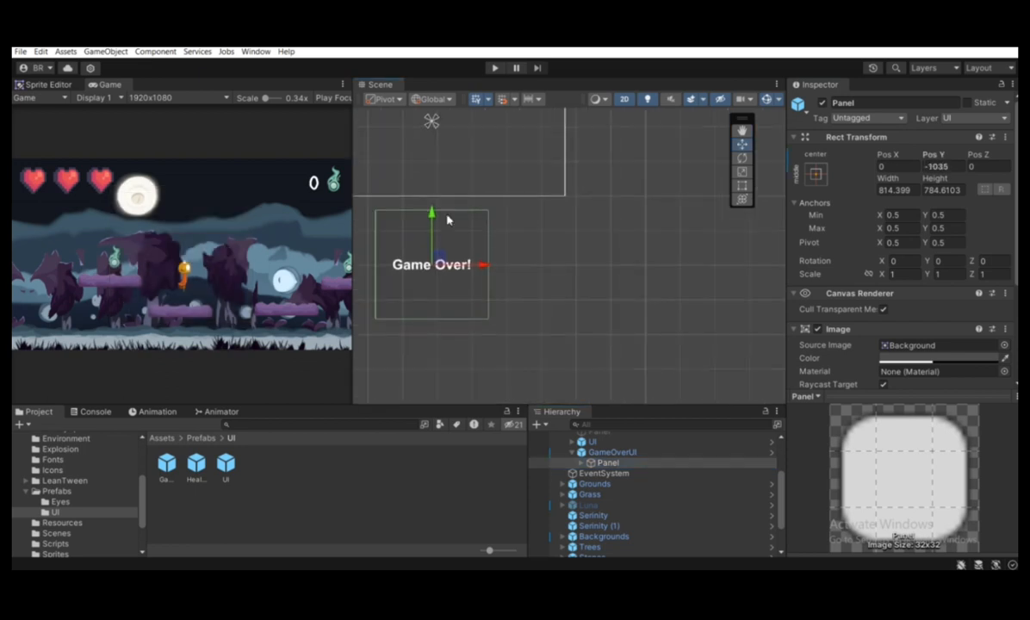
{"action": "middle_click_drag", "start_coordinate": [449, 237], "coordinate": [517, 245]}
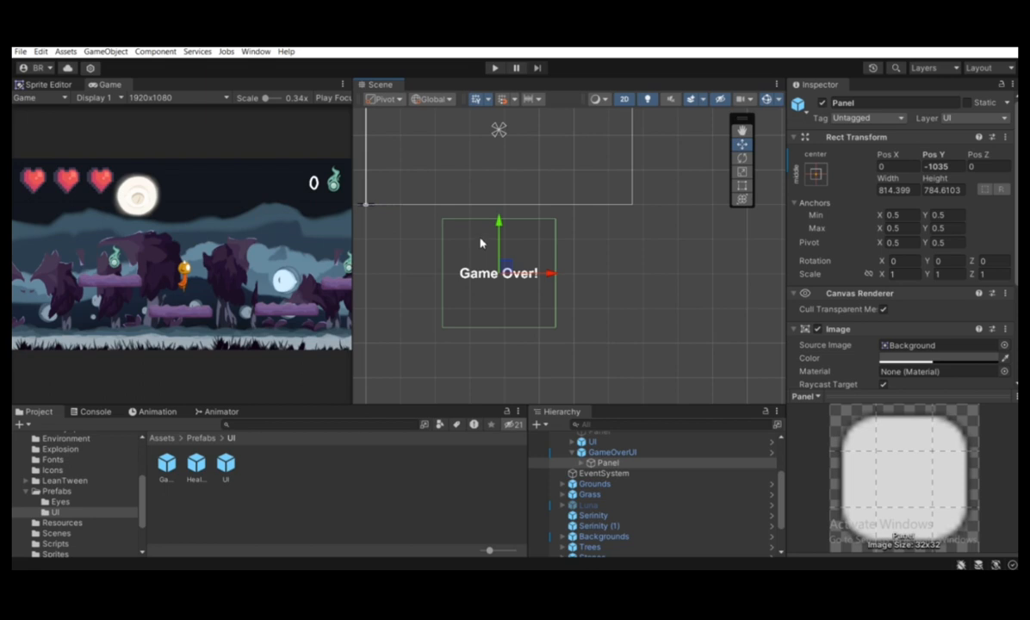
{"action": "scroll", "coordinate": [435, 164], "scroll_direction": "down", "scroll_amount": 1}
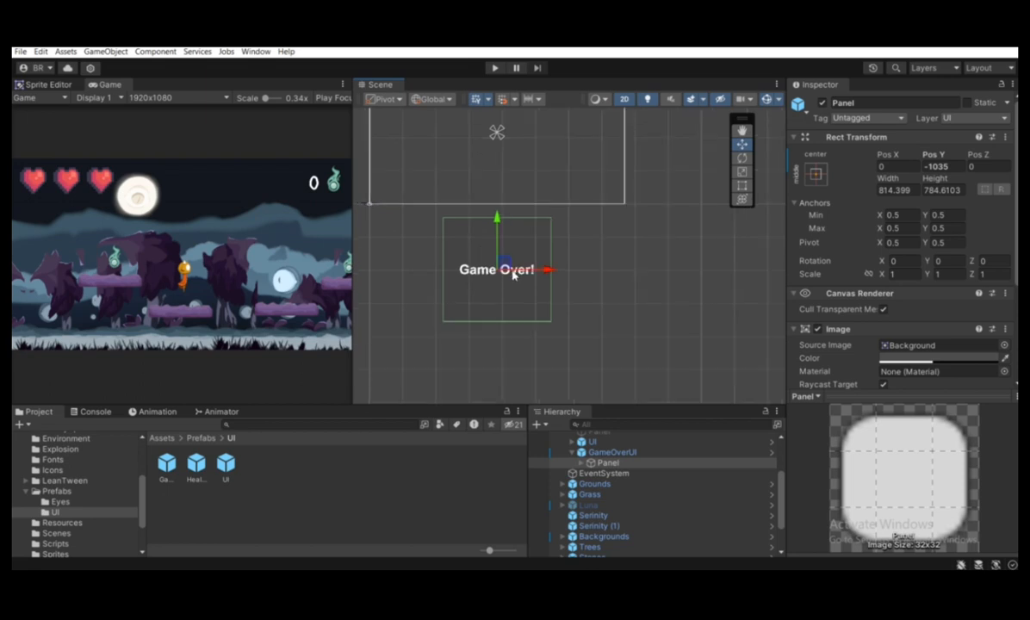
Try a Pos Y of -1000 for the Panel, then move it slightly further down below the canvas, to about -1045
{"action": "left_click", "coordinate": [939, 167]}
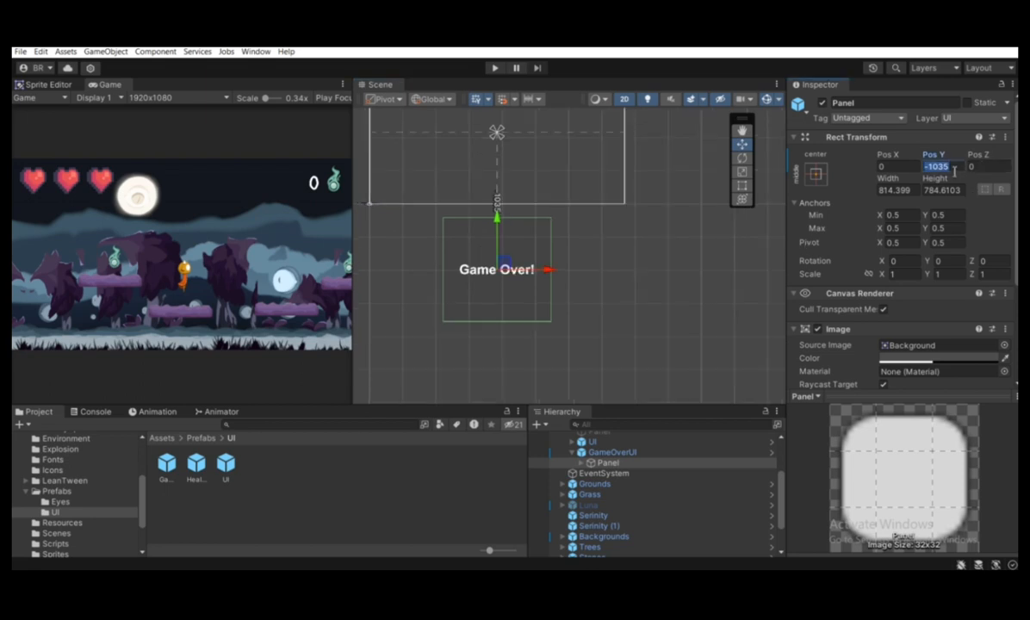
{"action": "type", "text": "-1000"}
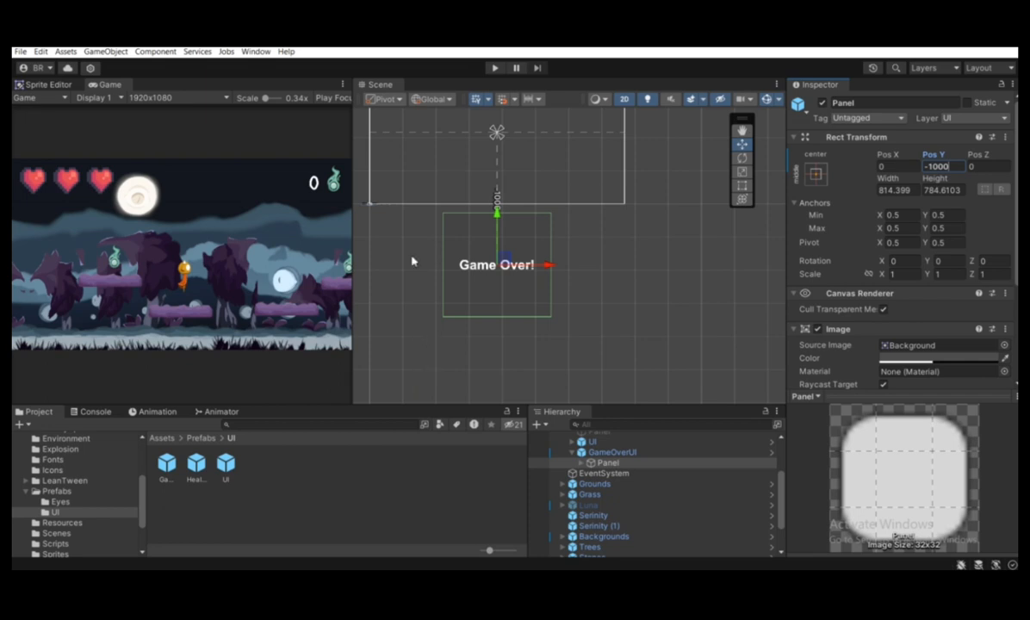
{"action": "mouse_move", "coordinate": [497, 217]}
{"action": "left_mouse_down"}
{"action": "mouse_move", "coordinate": [468, 89]}
{"action": "mouse_move", "coordinate": [491, 103]}
{"action": "mouse_move", "coordinate": [492, 228]}
{"action": "left_mouse_up"}
{"action": "scroll", "coordinate": [494, 228], "scroll_direction": "down", "scroll_amount": 2}
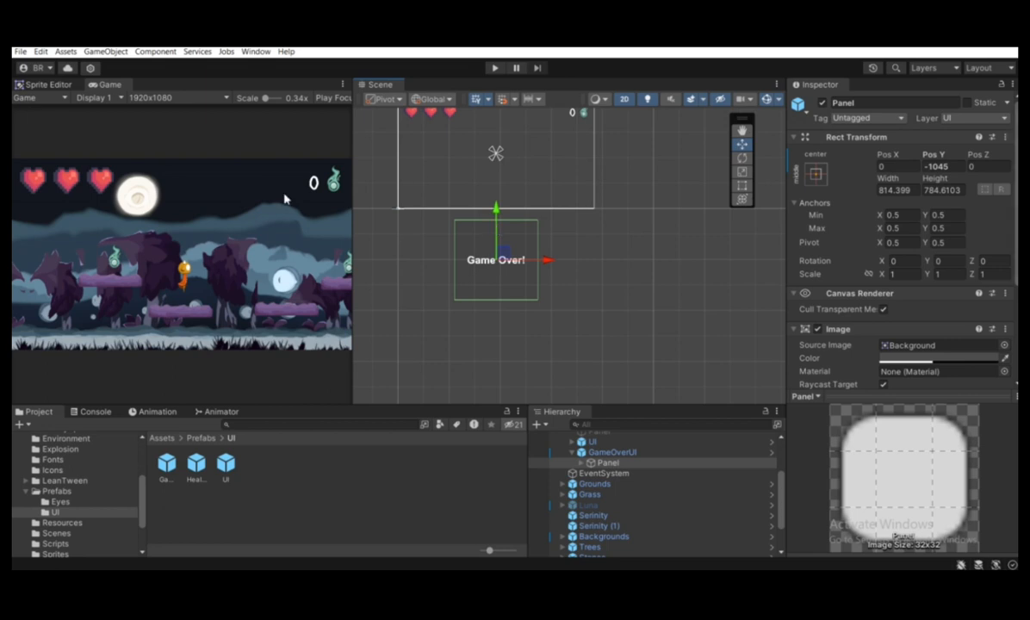
Set the Panel's Pos Y to 0 so that it sits at the centre of the canvas
{"action": "left_click", "coordinate": [943, 166]}
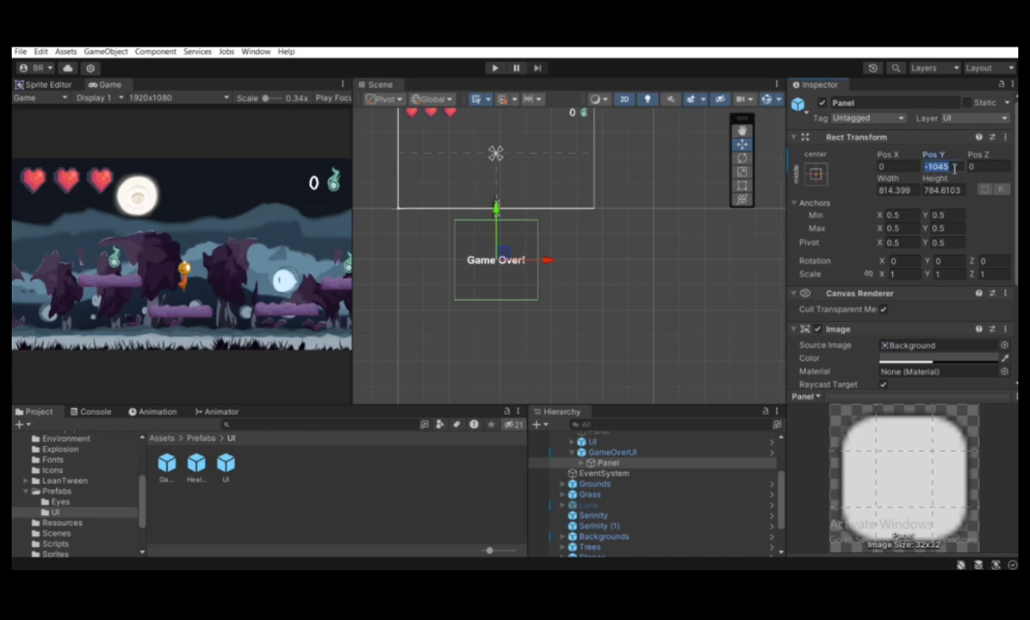
{"action": "type", "text": "0"}
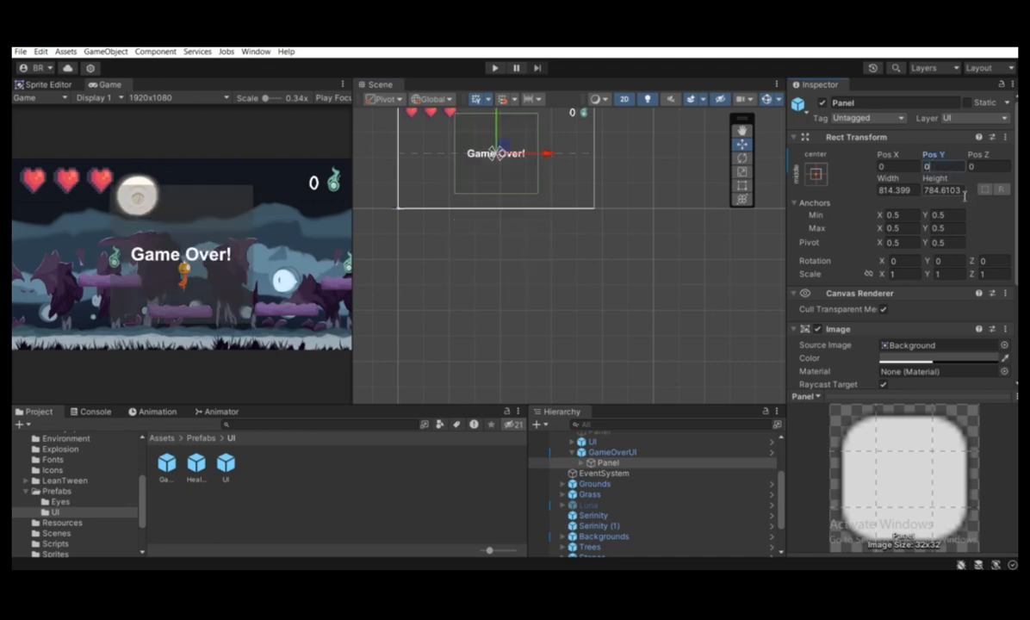
{"action": "left_click", "coordinate": [331, 303]}
{"action": "middle_click_drag", "start_coordinate": [484, 283], "coordinate": [442, 410]}
{"action": "scroll", "coordinate": [646, 464], "scroll_direction": "up", "scroll_amount": 3}
Select the Player object and open its attached Player script in the code editor
{"action": "left_click", "coordinate": [592, 467]}
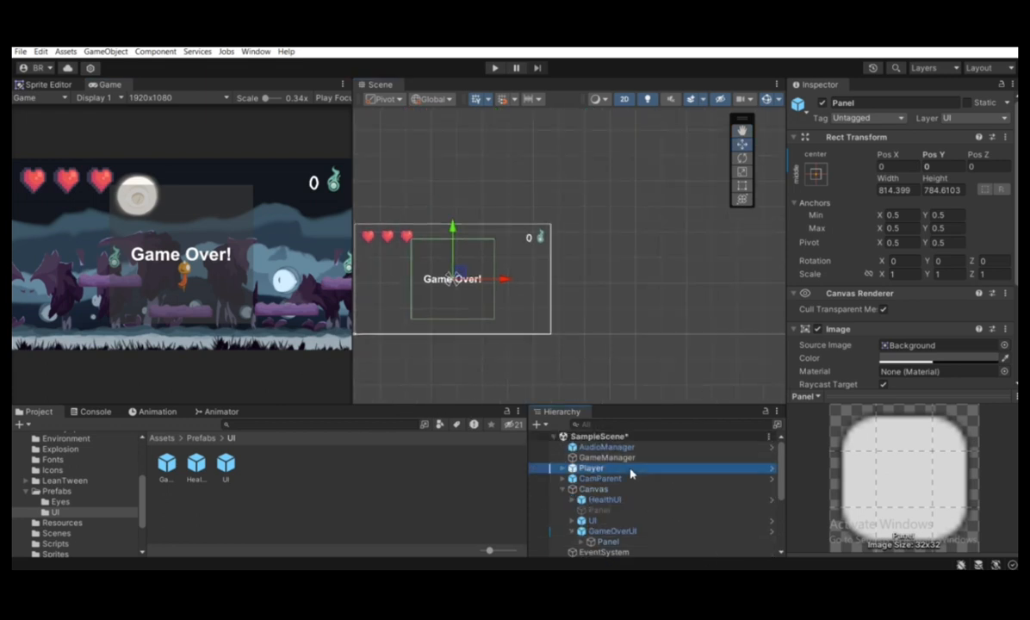
{"action": "scroll", "coordinate": [898, 356], "scroll_direction": "down", "scroll_amount": 2}
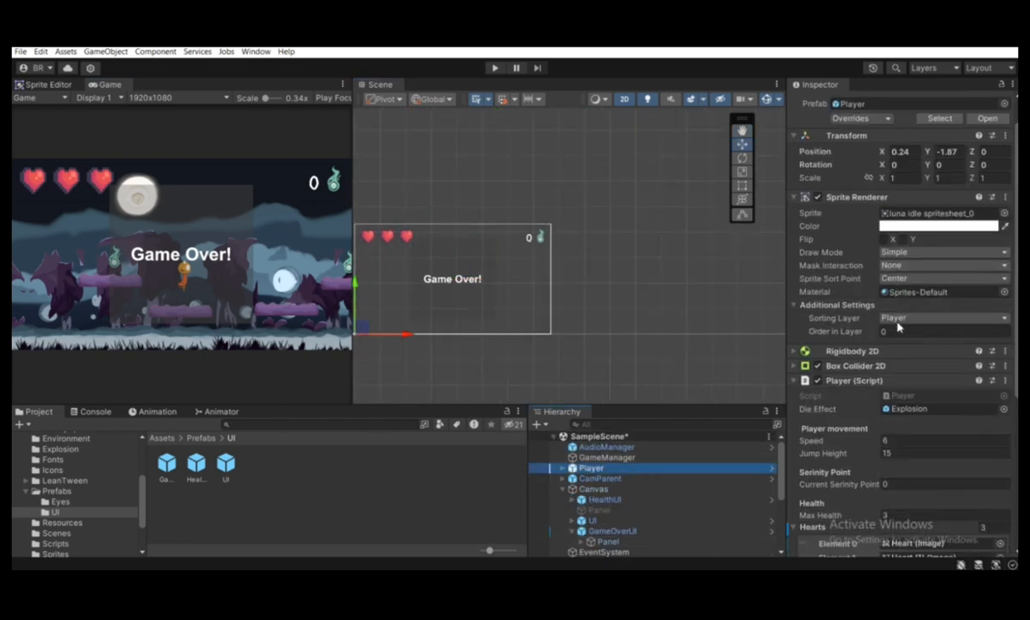
{"action": "left_click", "coordinate": [896, 396]}
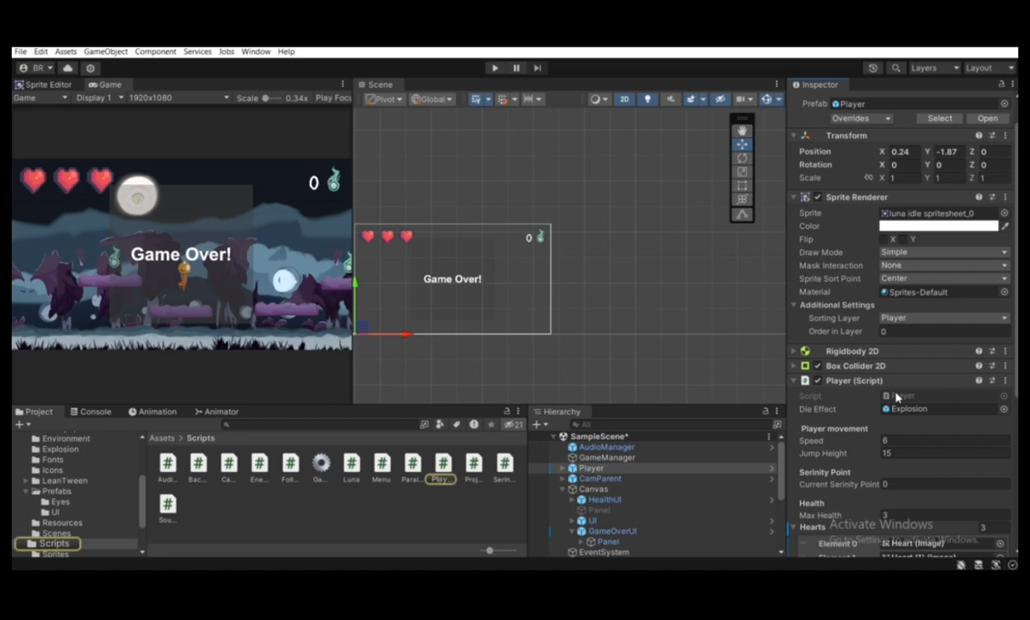
{"action": "left_click", "coordinate": [896, 396]}
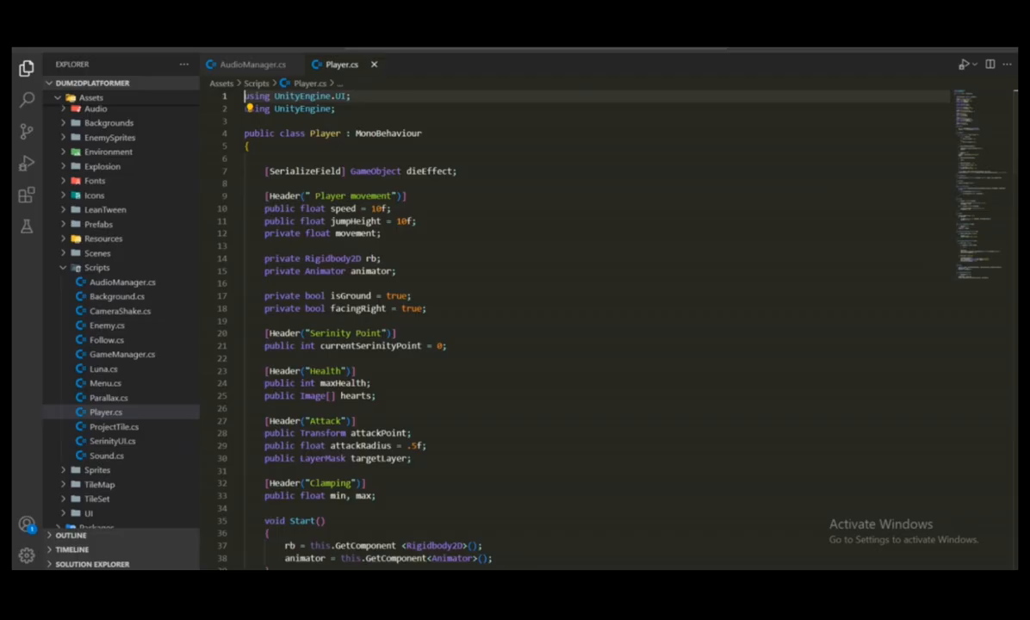
{"action": "key", "text": "alt+Tab"}
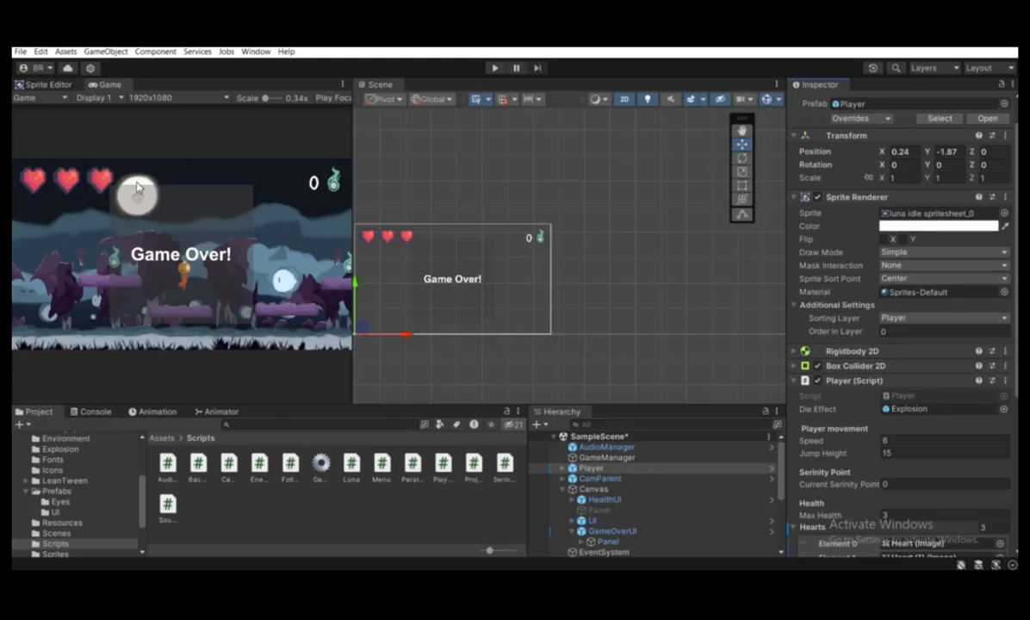
{"action": "key", "text": "alt+Tab"}
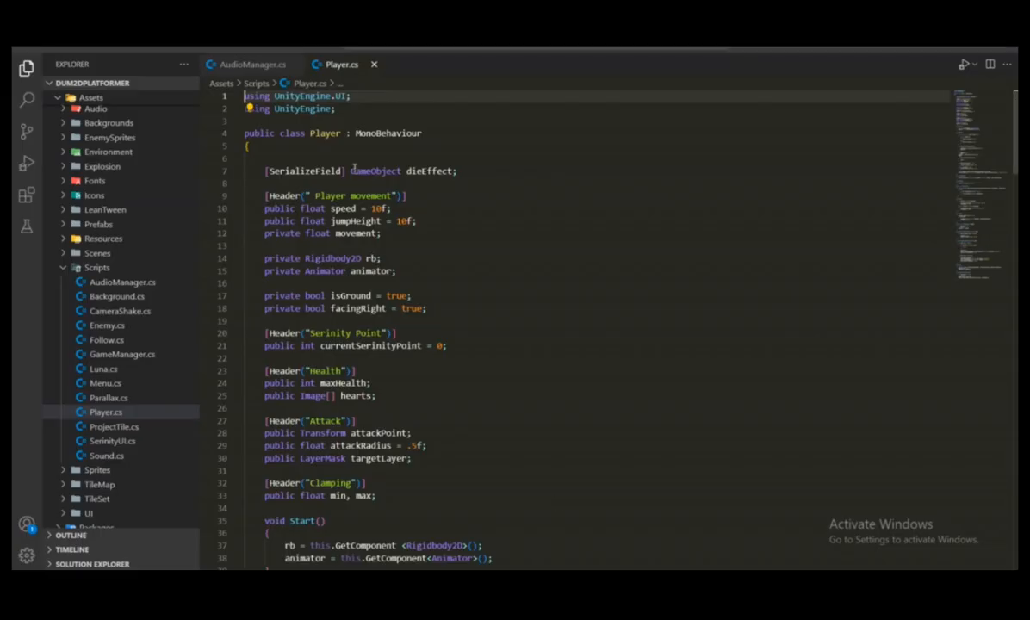
Declare the field "public GameObject panel;" at the start of the Player class, above the dieEffect field
{"action": "left_click", "coordinate": [317, 163]}
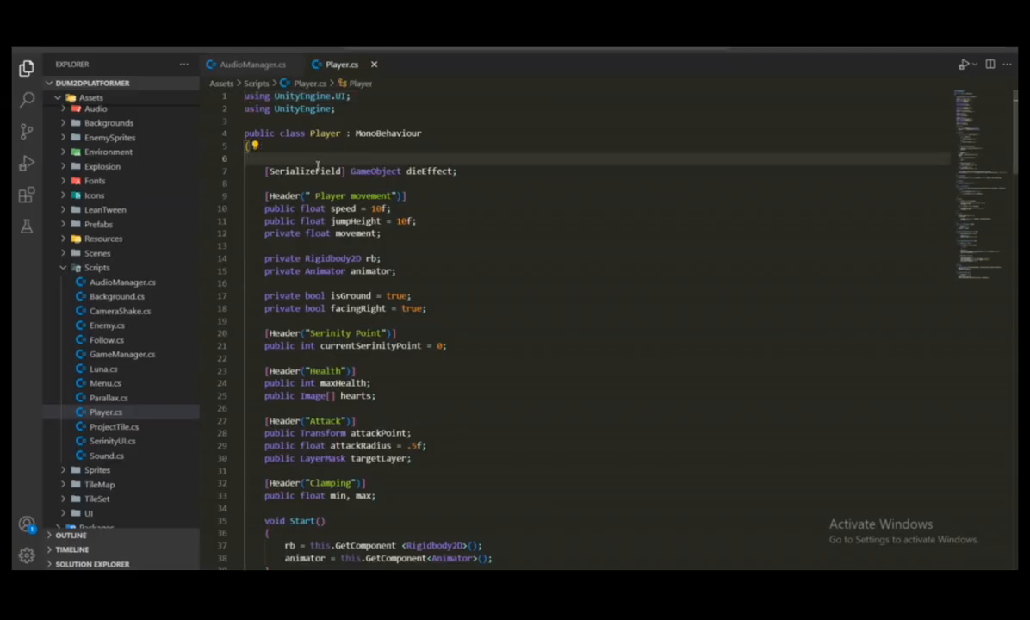
{"action": "key", "text": "Tab"}
{"action": "type", "text": "public"}
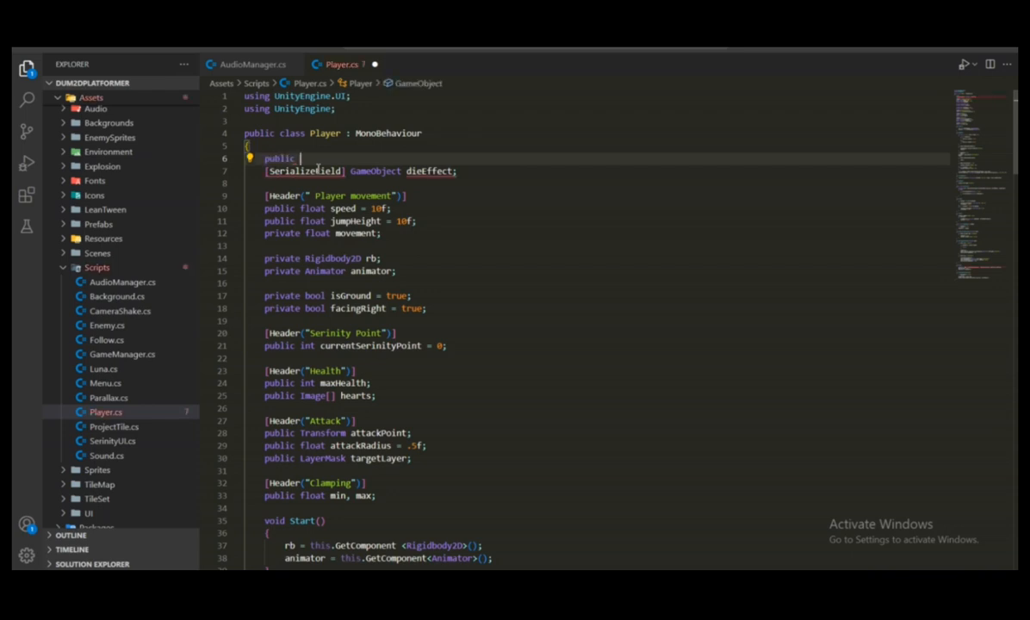
{"action": "type", "text": " GameObject pa"}
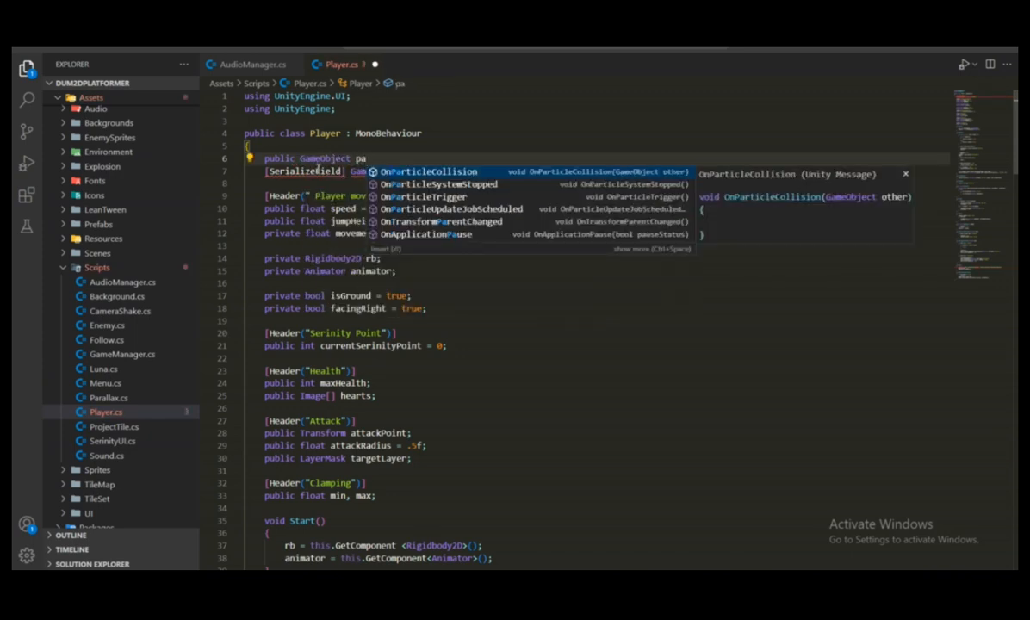
{"action": "type", "text": "ne;"}
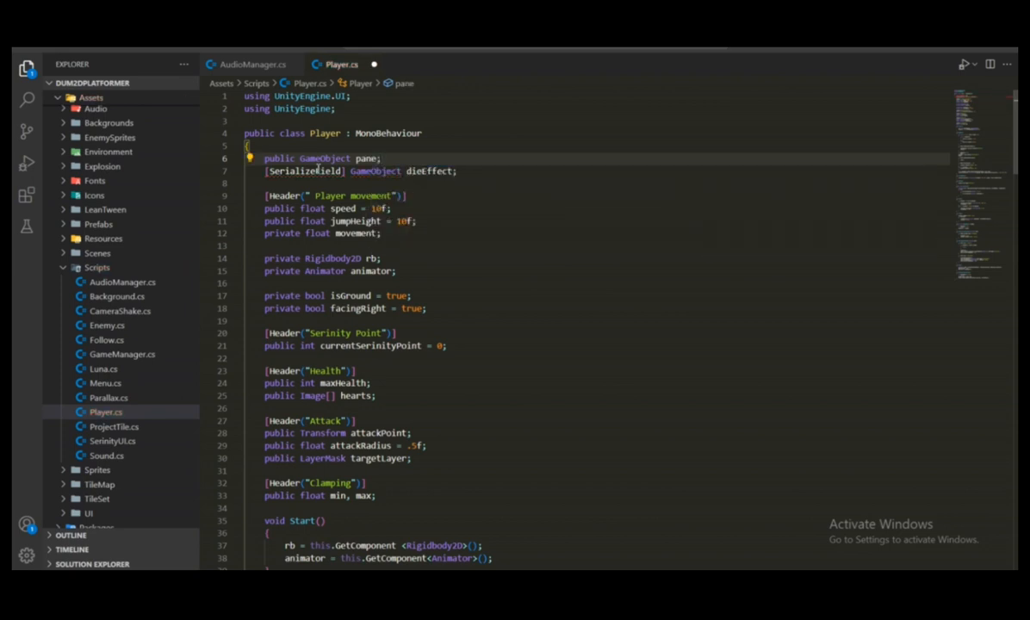
{"action": "key", "text": "Left"}
{"action": "type", "text": "l"}
{"action": "scroll", "coordinate": [319, 168], "scroll_direction": "down", "scroll_amount": 3}
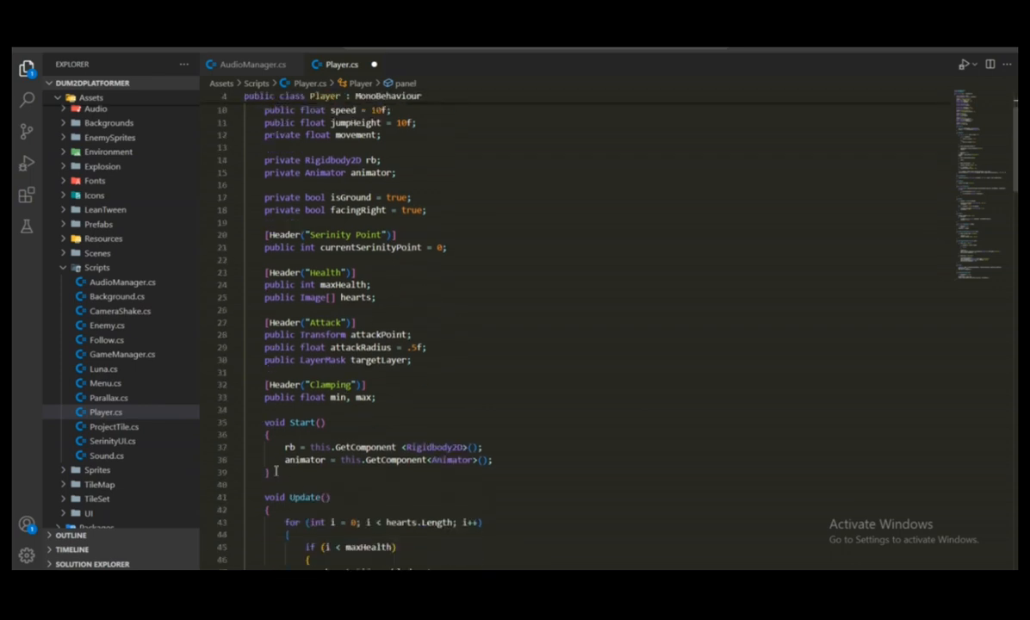
{"action": "left_click_drag", "start_coordinate": [259, 470], "coordinate": [248, 401]}
{"action": "scroll", "coordinate": [508, 213], "scroll_direction": "up", "scroll_amount": 3}
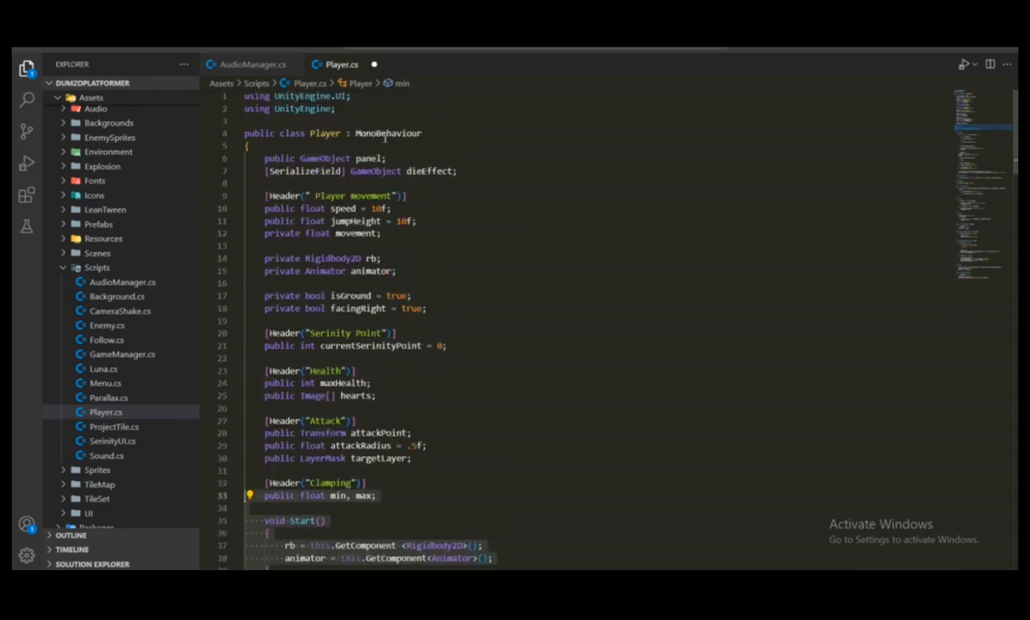
{"action": "mouse_move", "coordinate": [384, 138]}
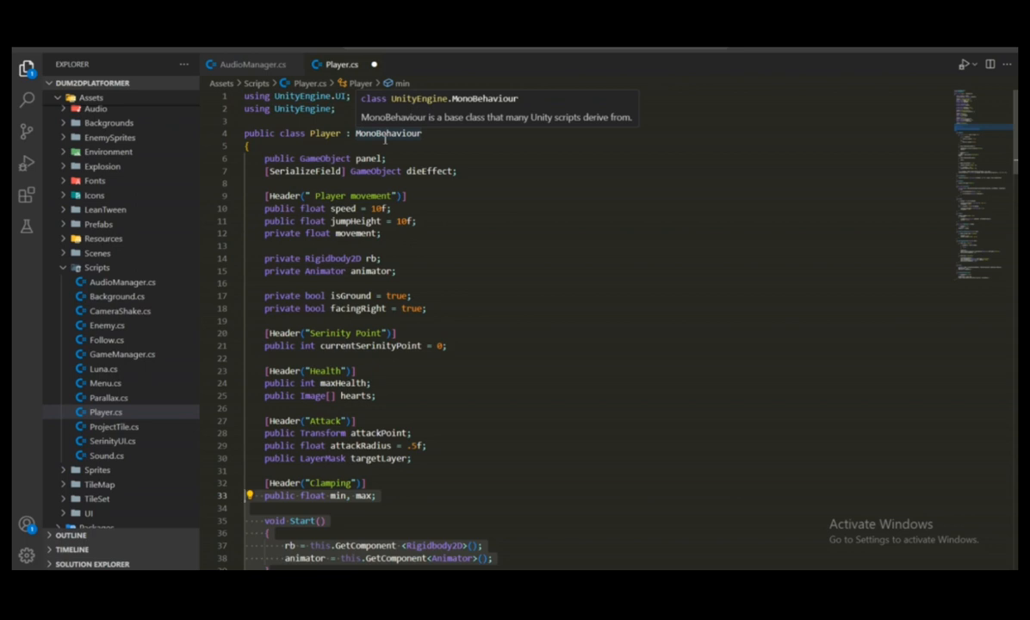
In Start(), begin a new statement below the animator assignment with "panel.transform.localPosition"
{"action": "scroll", "coordinate": [431, 180], "scroll_direction": "down", "scroll_amount": 2}
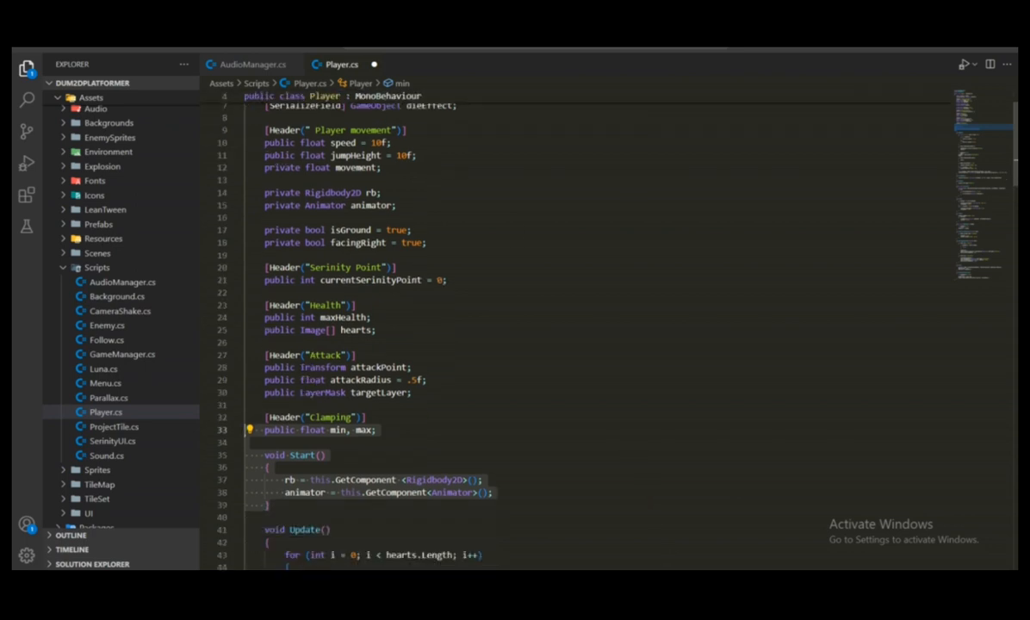
{"action": "scroll", "coordinate": [431, 180], "scroll_direction": "down", "scroll_amount": 2}
{"action": "left_click", "coordinate": [502, 427]}
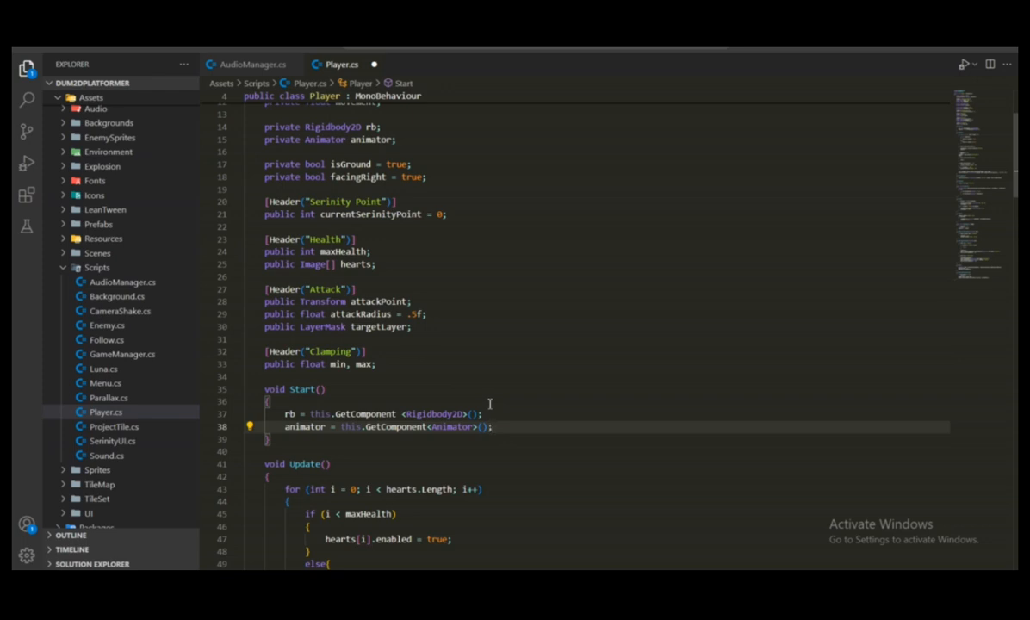
{"action": "key", "text": "Return"}
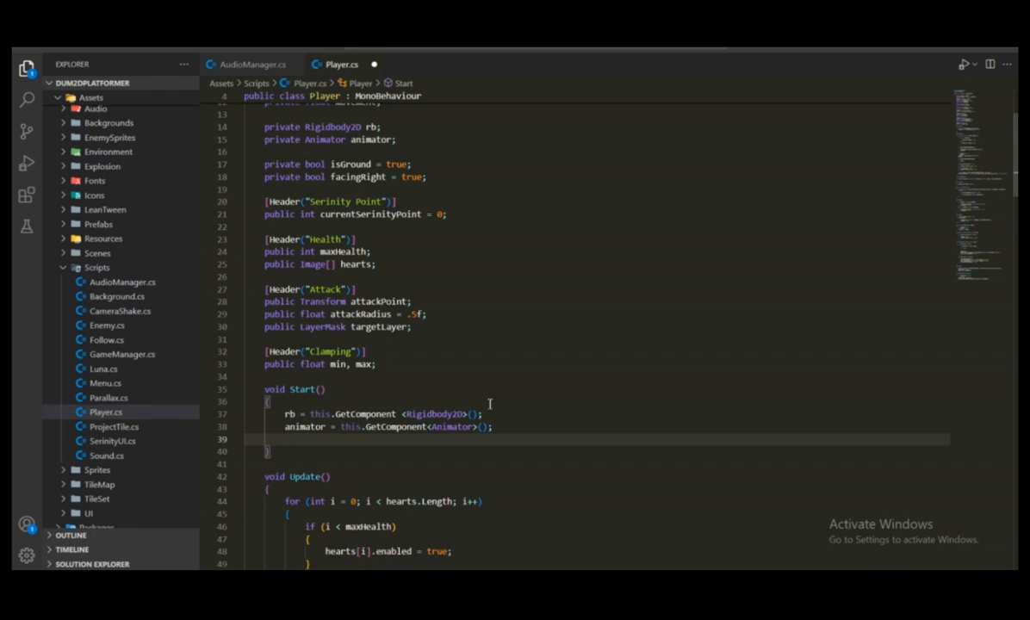
{"action": "type", "text": "panel.tra"}
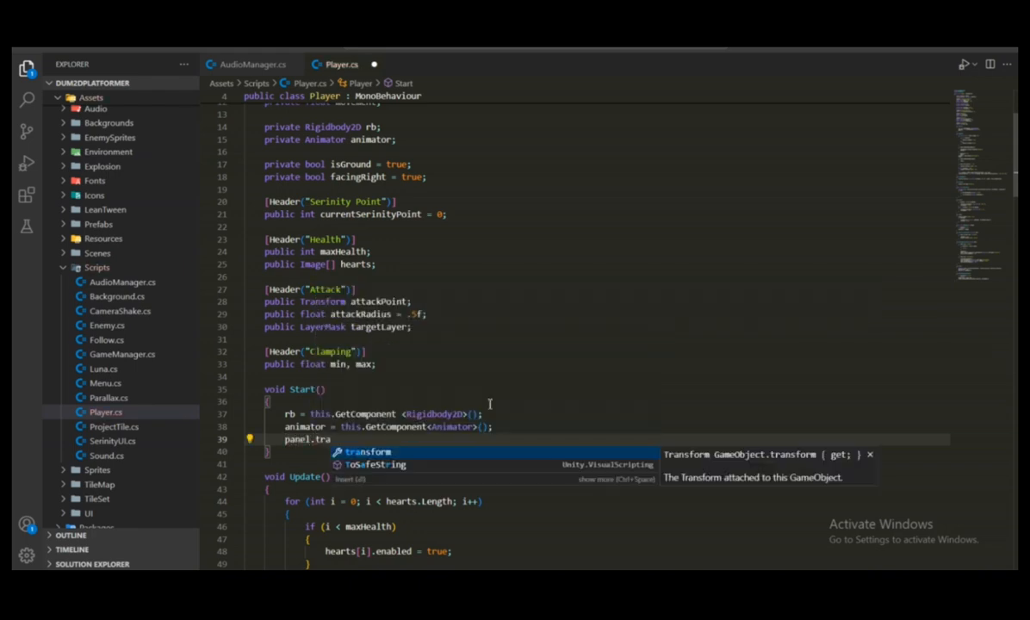
{"action": "type", "text": "nsform.lo"}
{"action": "key", "text": "Down"}
{"action": "key", "text": "Down"}
{"action": "key", "text": "Down"}
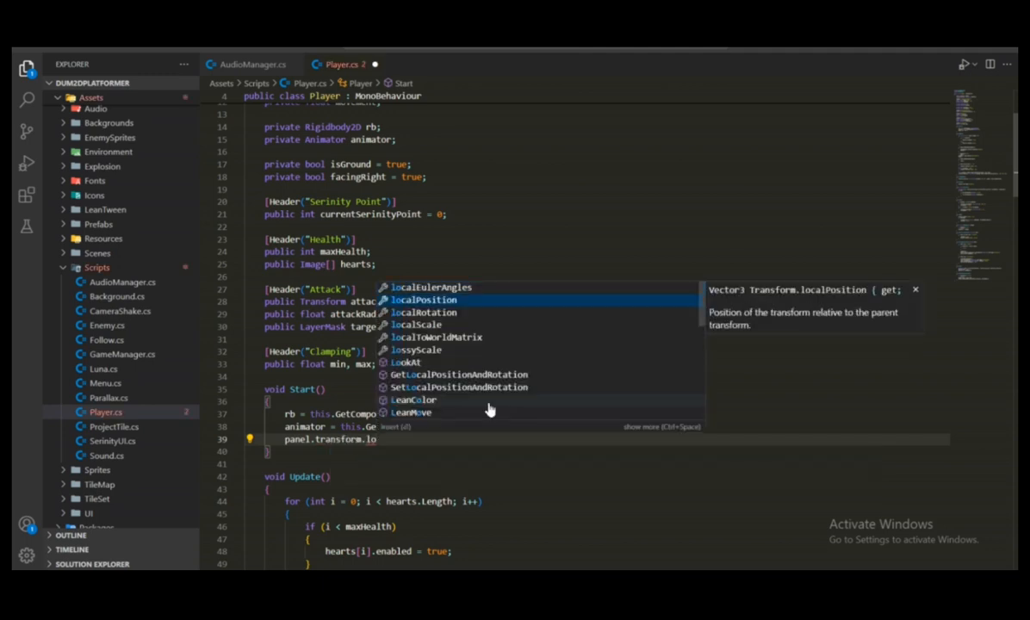
{"action": "key", "text": "Up"}
{"action": "key", "text": "Up"}
{"action": "key", "text": "Return"}
Switch to Unity and examine the position values in the Rect Transform of the Panel under GameOverUI
{"action": "key", "text": "alt+Tab"}
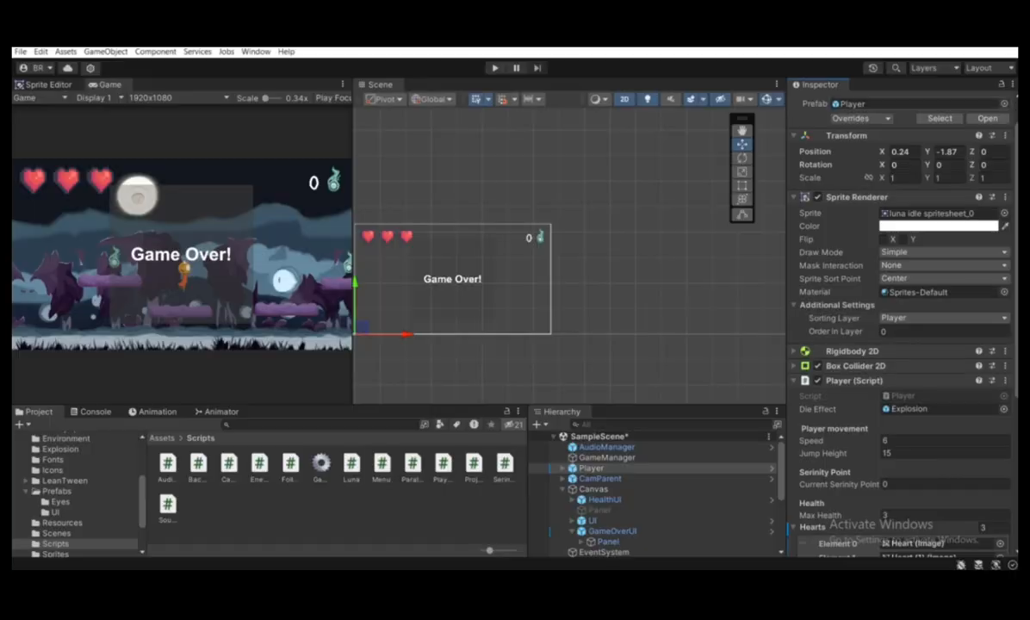
{"action": "scroll", "coordinate": [680, 508], "scroll_direction": "down", "scroll_amount": 2}
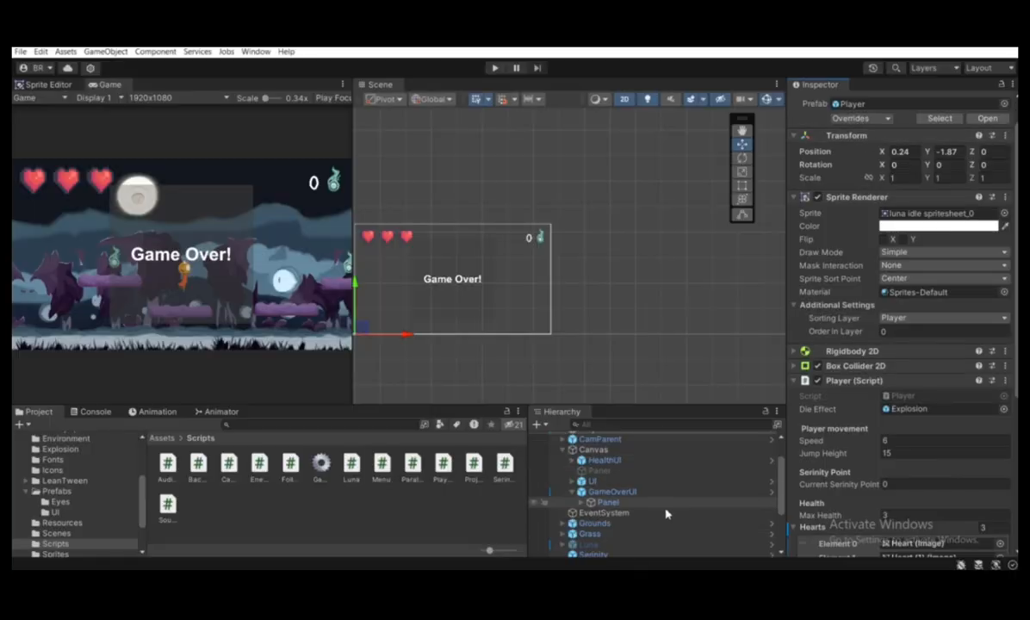
{"action": "left_click", "coordinate": [654, 502]}
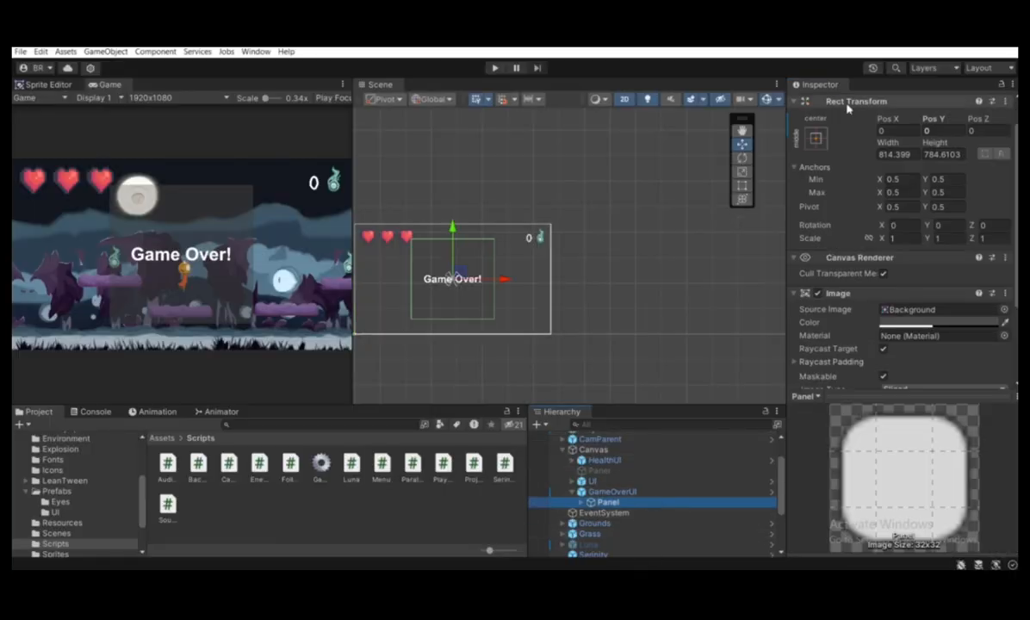
{"action": "scroll", "coordinate": [826, 130], "scroll_direction": "up", "scroll_amount": 1}
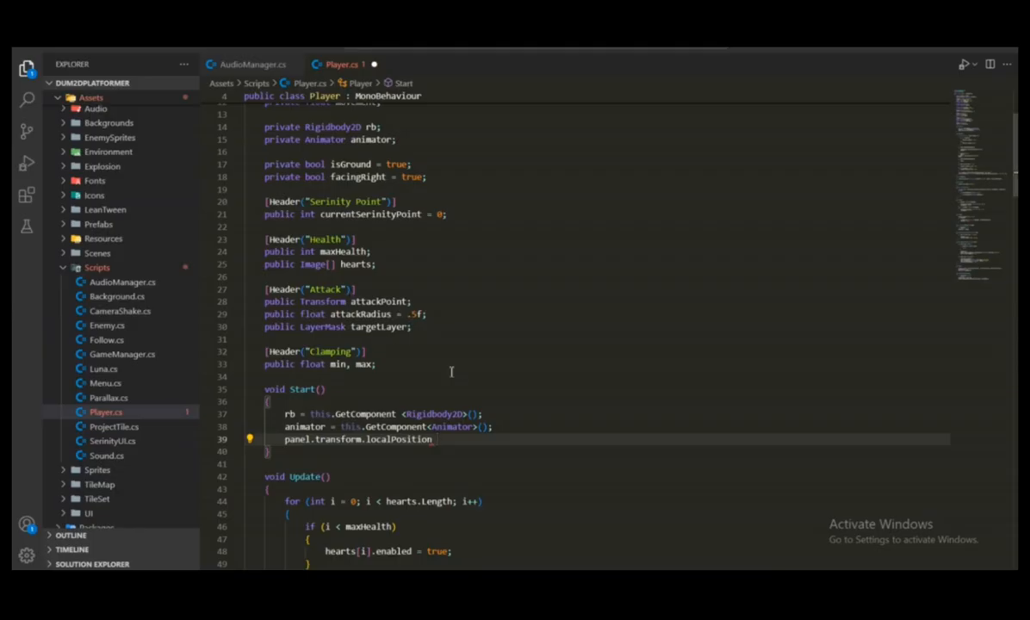
Return to Player.cs and complete the localPosition statement with "= new Vector3(x, y, z);"
{"action": "type", "text": "= new Vector3(x, "}
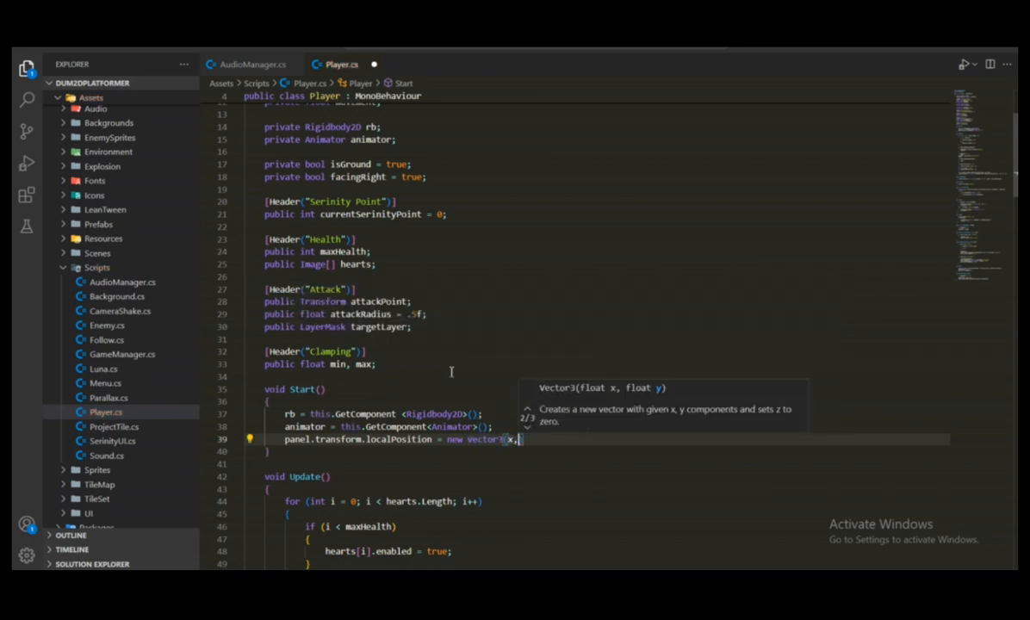
{"action": "type", "text": "y, z)"}
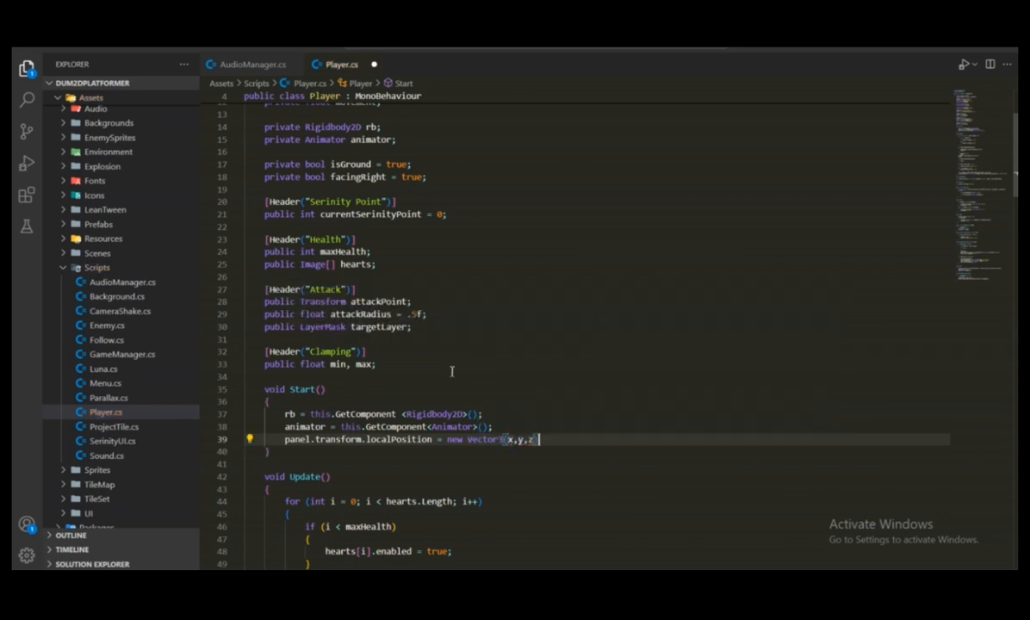
{"action": "type", "text": ";"}
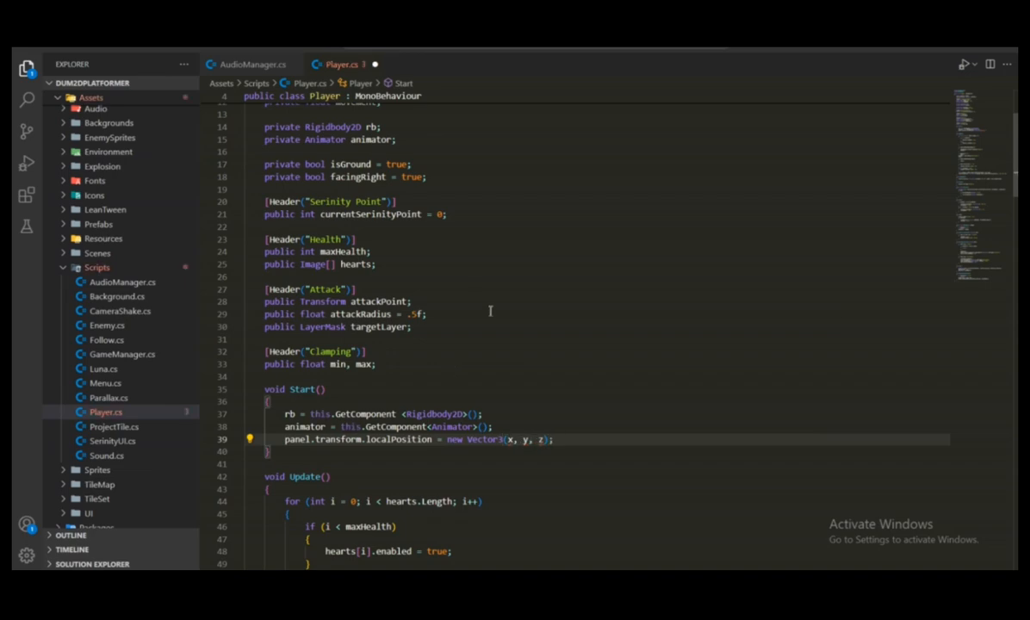
{"action": "scroll", "coordinate": [491, 307], "scroll_direction": "down", "scroll_amount": 2}
Switch to Unity, try a Pos Y of -1000 on the Panel, reset it to 0, and return to Player.cs
{"action": "key", "text": "alt+Tab"}
{"action": "scroll", "coordinate": [701, 244], "scroll_direction": "down", "scroll_amount": 3}
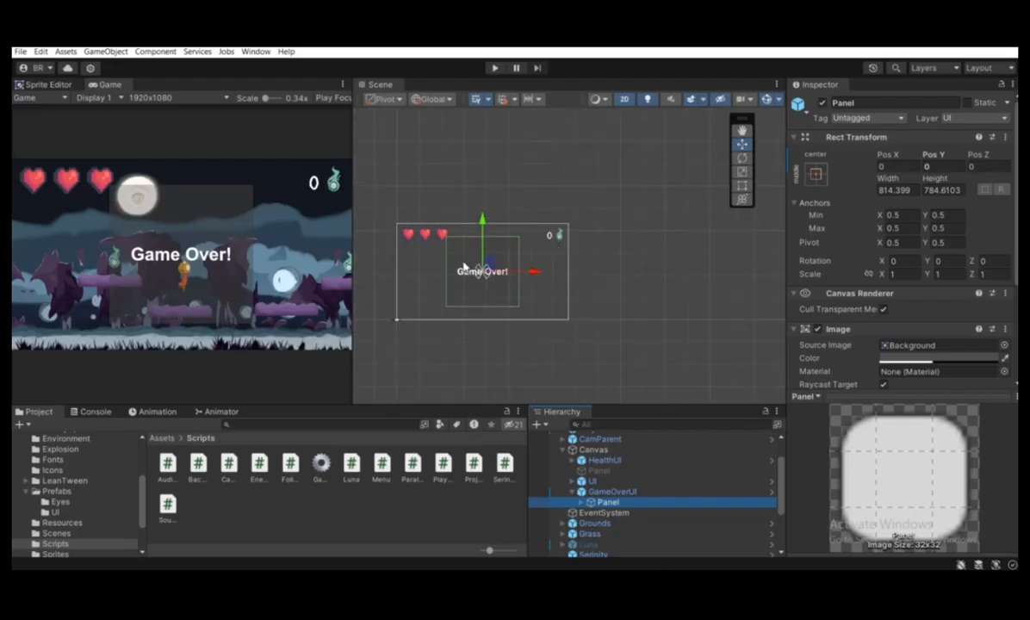
{"action": "left_click", "coordinate": [932, 166]}
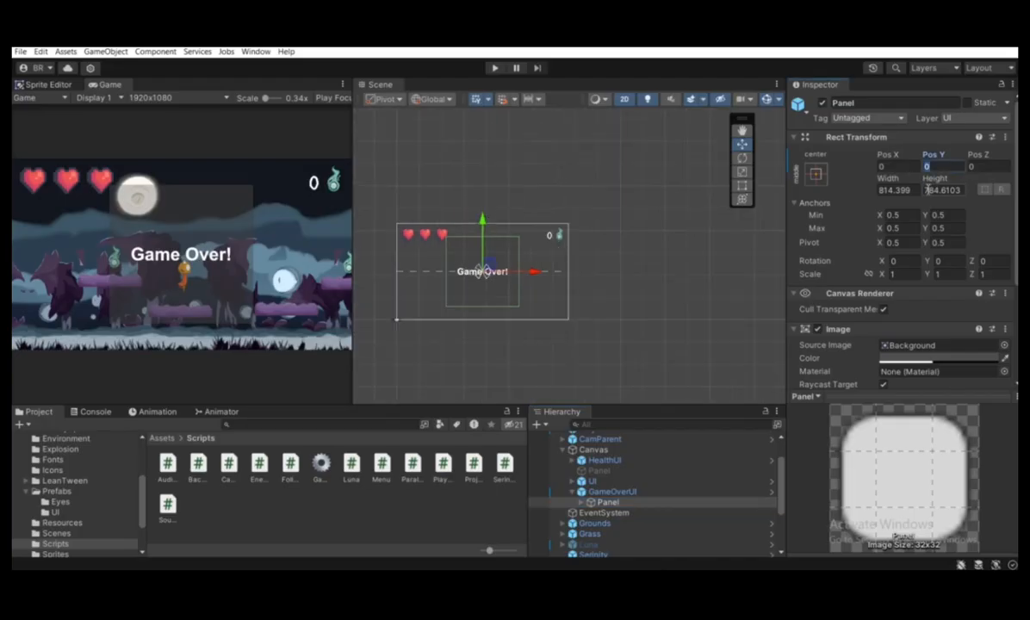
{"action": "type", "text": "-1000"}
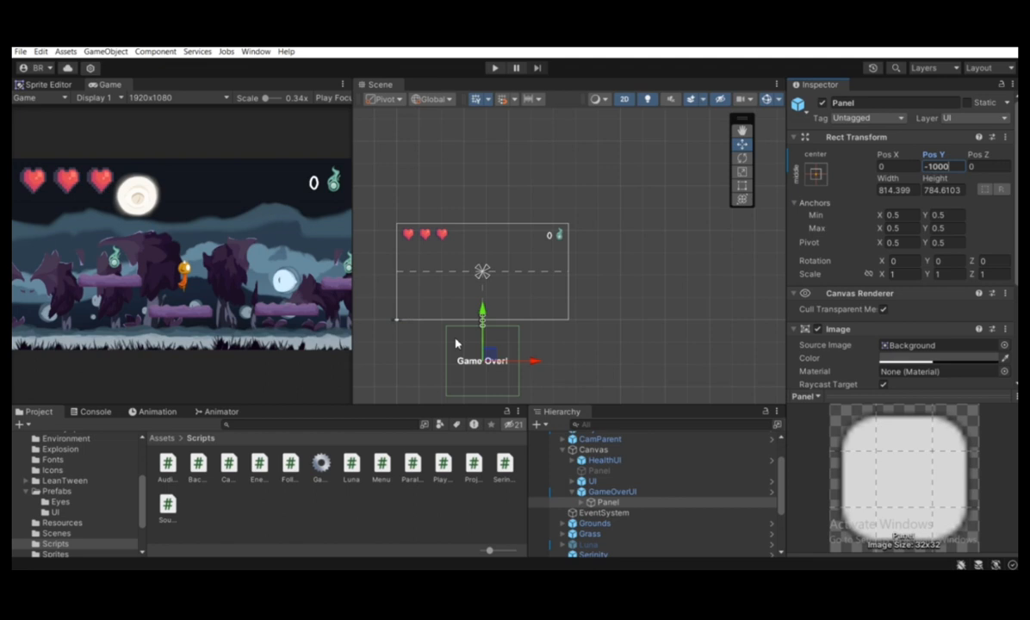
{"action": "left_click_drag", "start_coordinate": [954, 168], "coordinate": [910, 174]}
{"action": "type", "text": "0"}
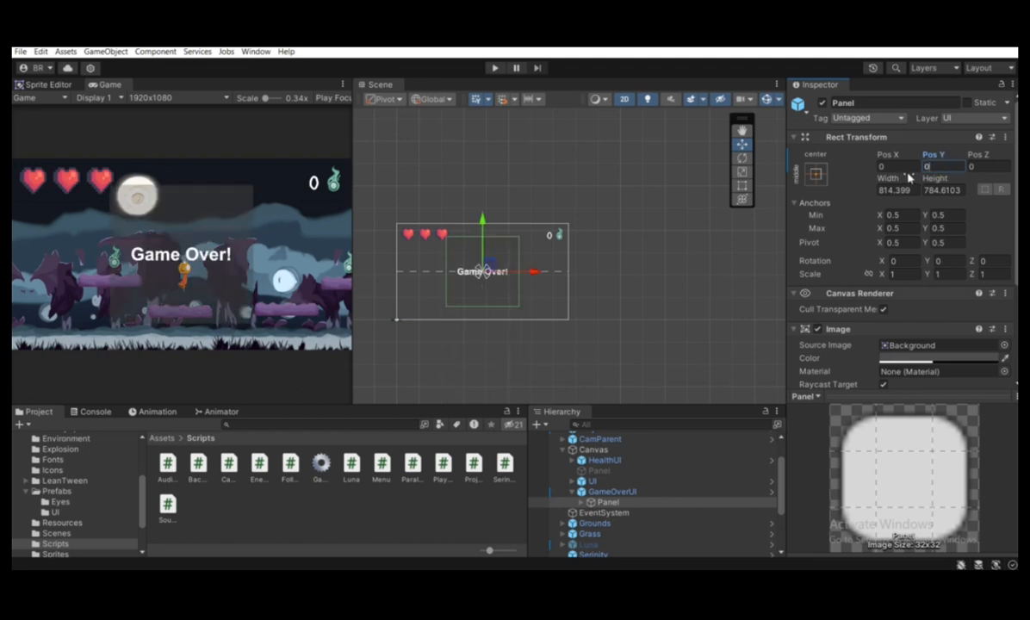
{"action": "key", "text": "alt+Tab"}
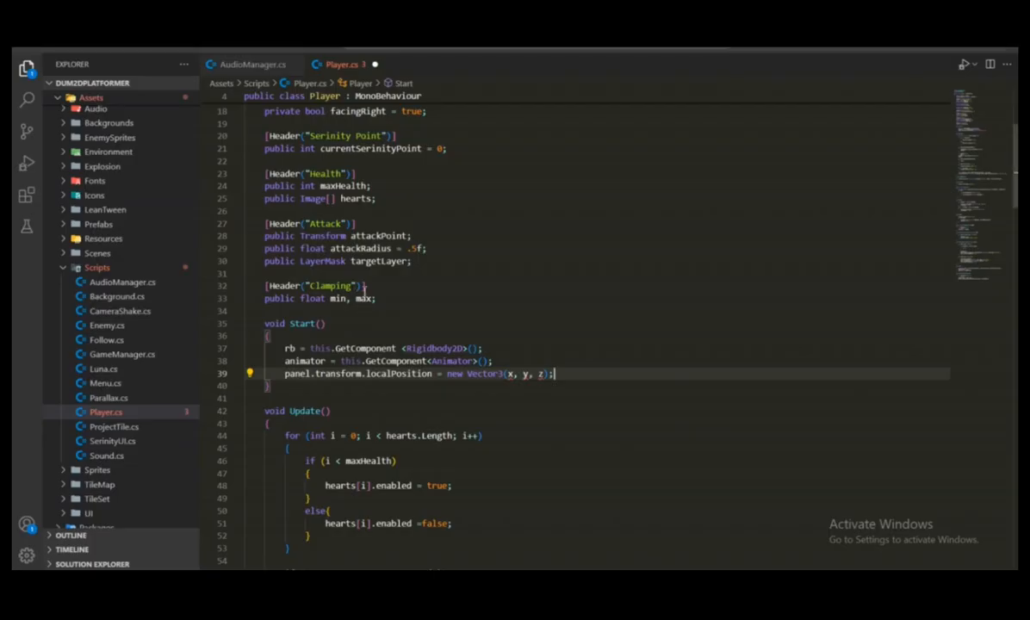
Replace the x, y and z arguments of the panel's new Vector3 in Start() with 0f, -1000f and 0f, and save Player.cs
{"action": "double_click", "coordinate": [526, 374]}
{"action": "type", "text": "-1000f"}
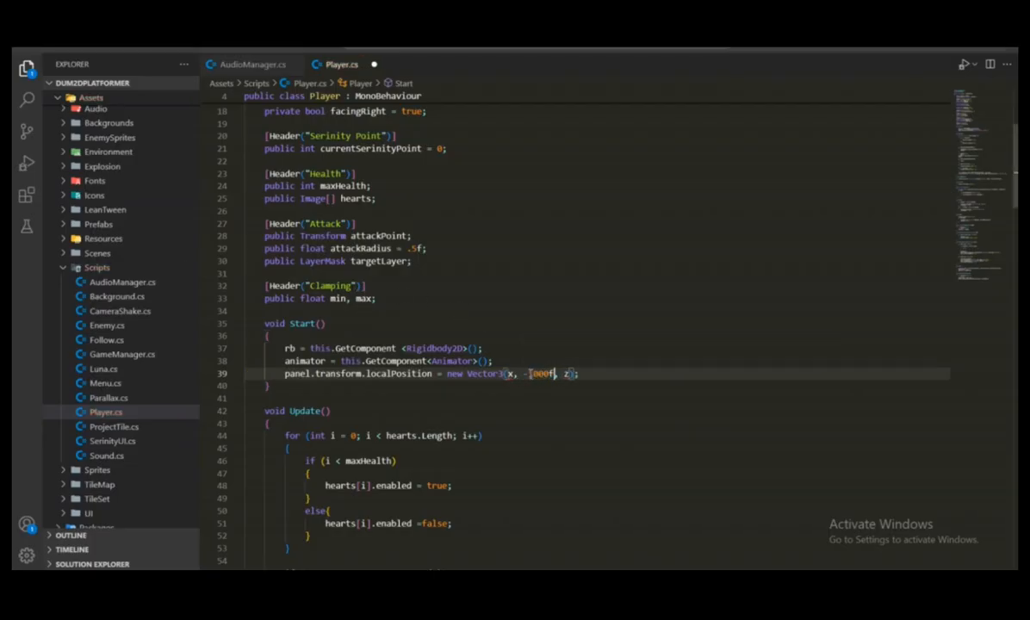
{"action": "double_click", "coordinate": [509, 374]}
{"action": "type", "text": "0f"}
{"action": "key", "text": "alt+Tab"}
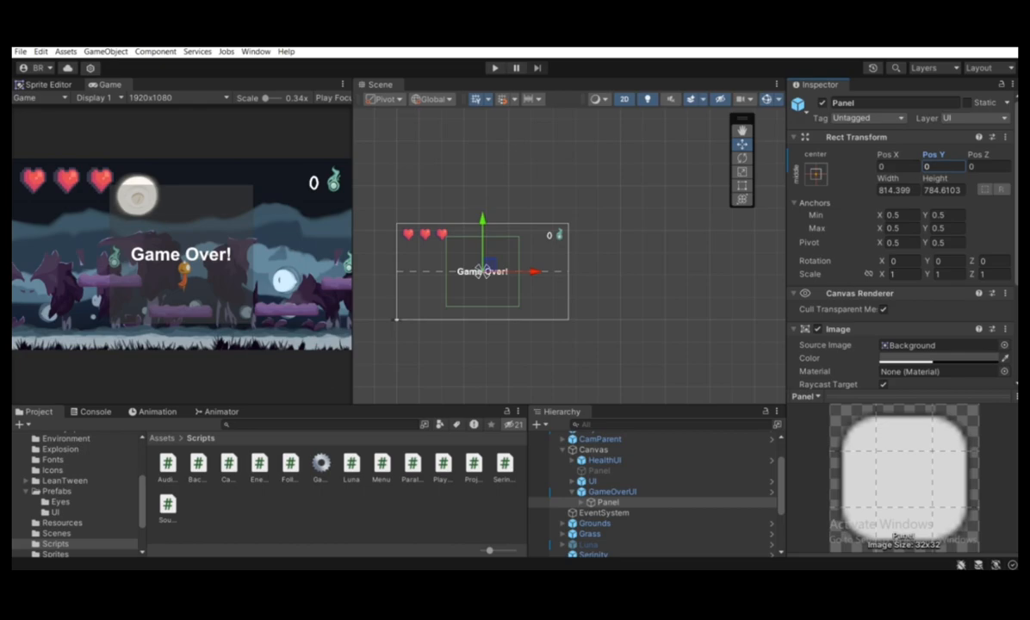
{"action": "key", "text": "alt+Tab"}
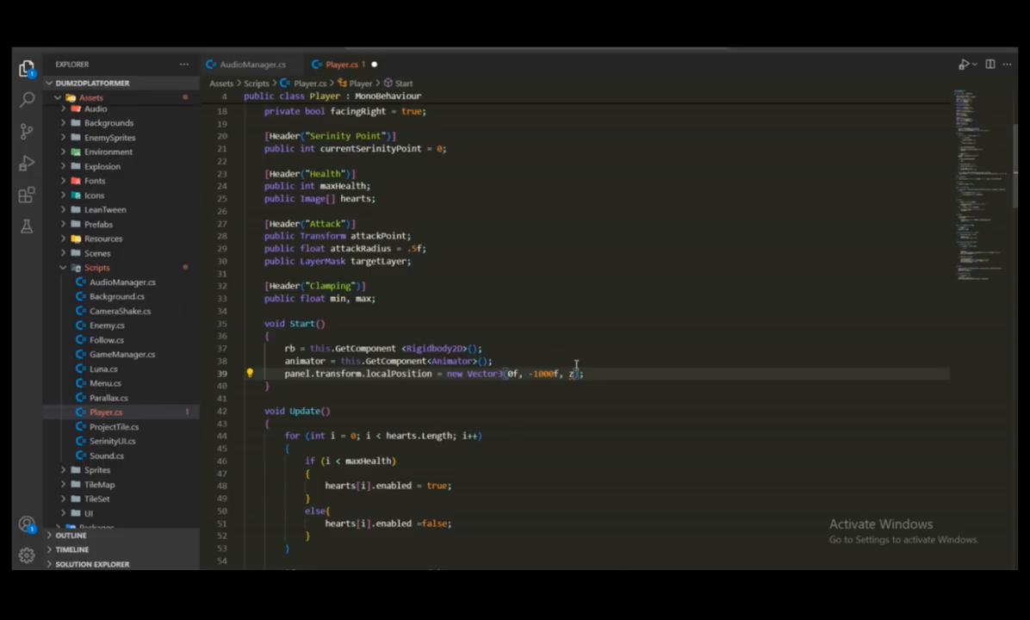
{"action": "key", "text": "BackSpace"}
{"action": "type", "text": "0f"}
{"action": "key", "text": "ctrl+s"}
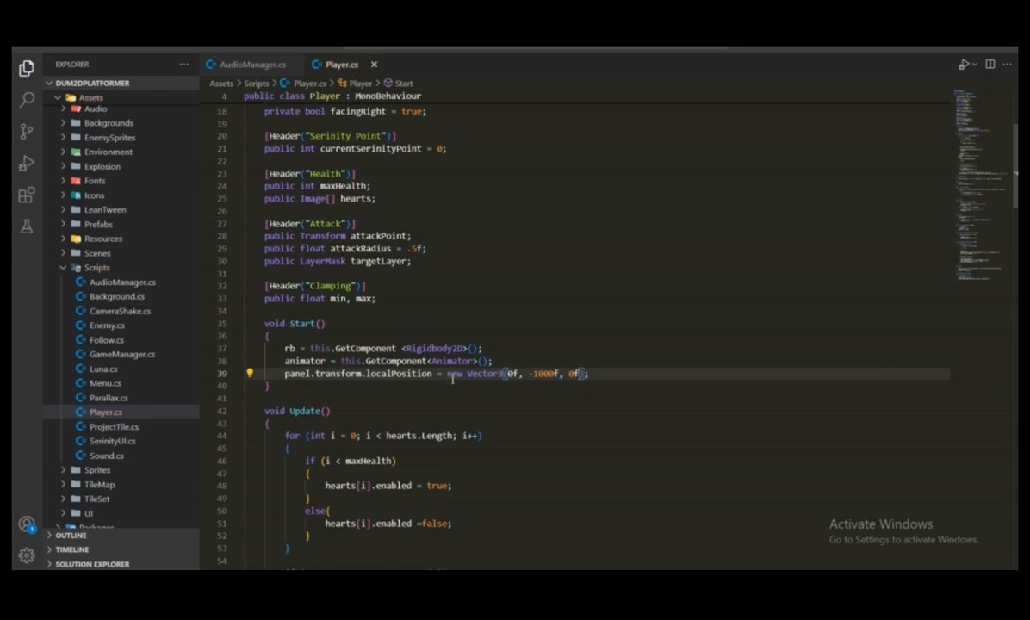
Review the panel declaration and the localPosition statement in Start(), including the Vector3 values assigned to it
{"action": "key", "text": "alt+Tab"}
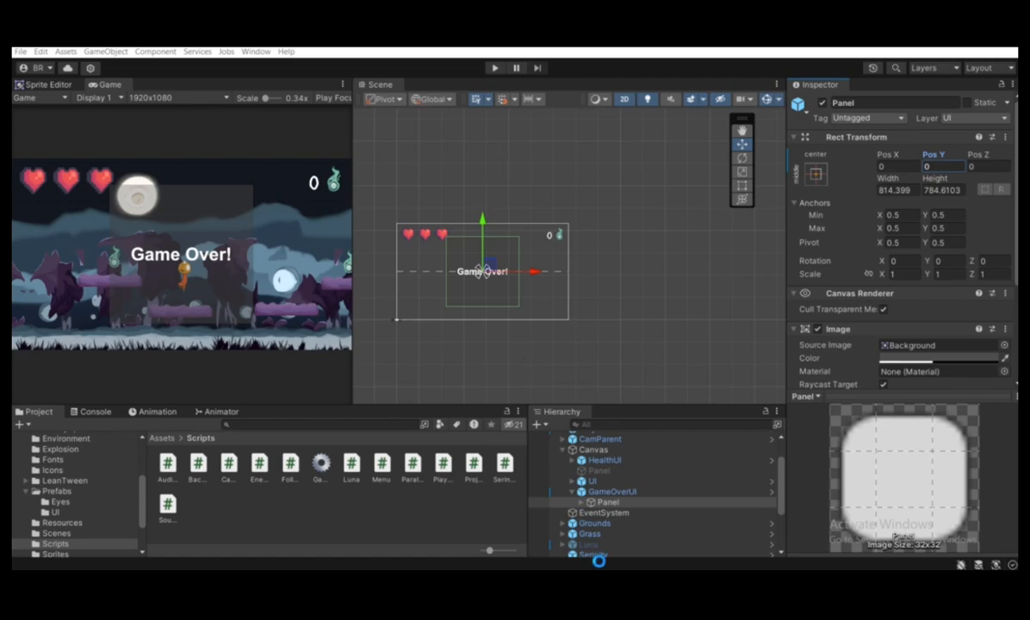
{"action": "key", "text": "alt+Tab"}
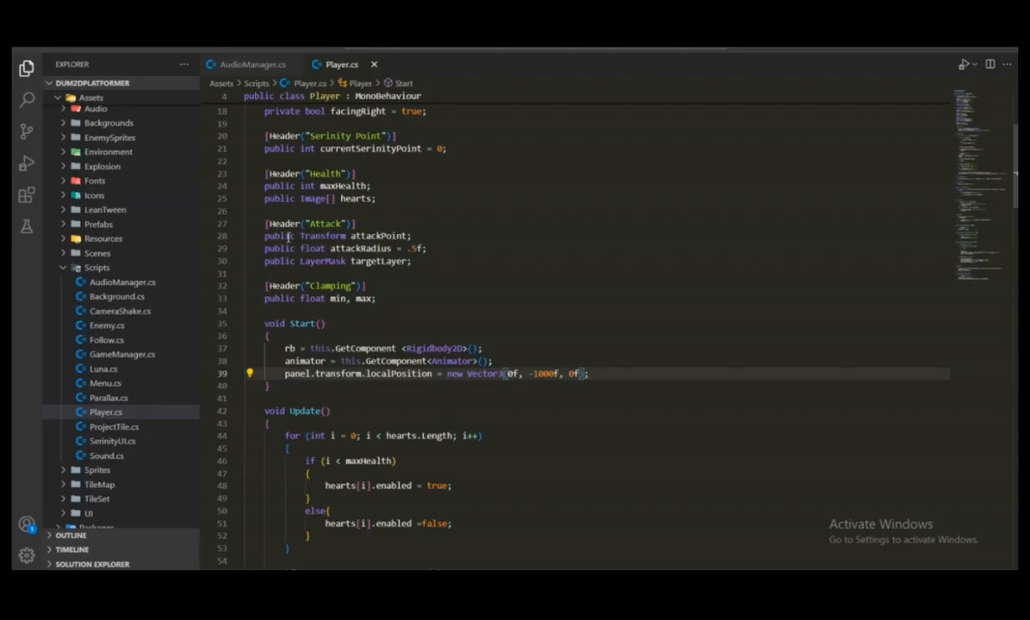
{"action": "scroll", "coordinate": [373, 154], "scroll_direction": "up", "scroll_amount": 6}
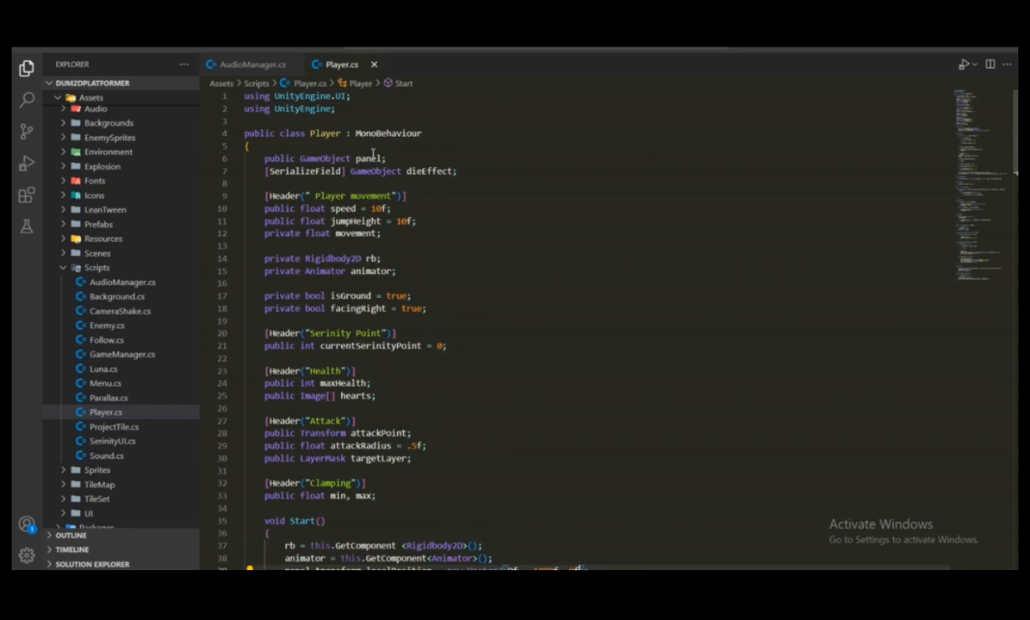
{"action": "left_click_drag", "start_coordinate": [245, 170], "coordinate": [246, 185]}
{"action": "scroll", "coordinate": [480, 209], "scroll_direction": "down", "scroll_amount": 5}
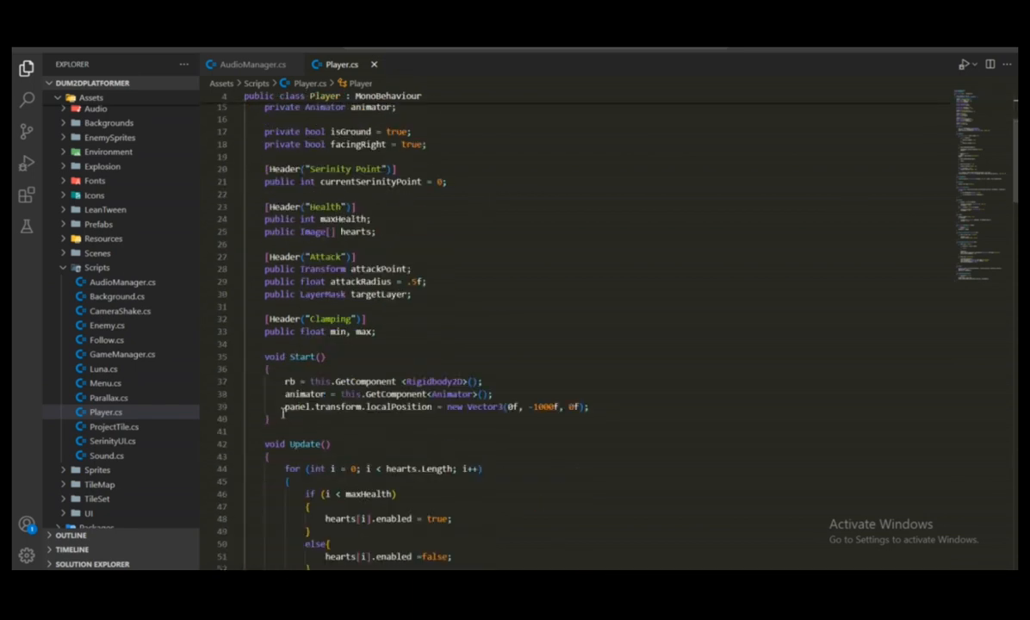
{"action": "left_click", "coordinate": [306, 405]}
{"action": "left_click_drag", "start_coordinate": [305, 408], "coordinate": [433, 406]}
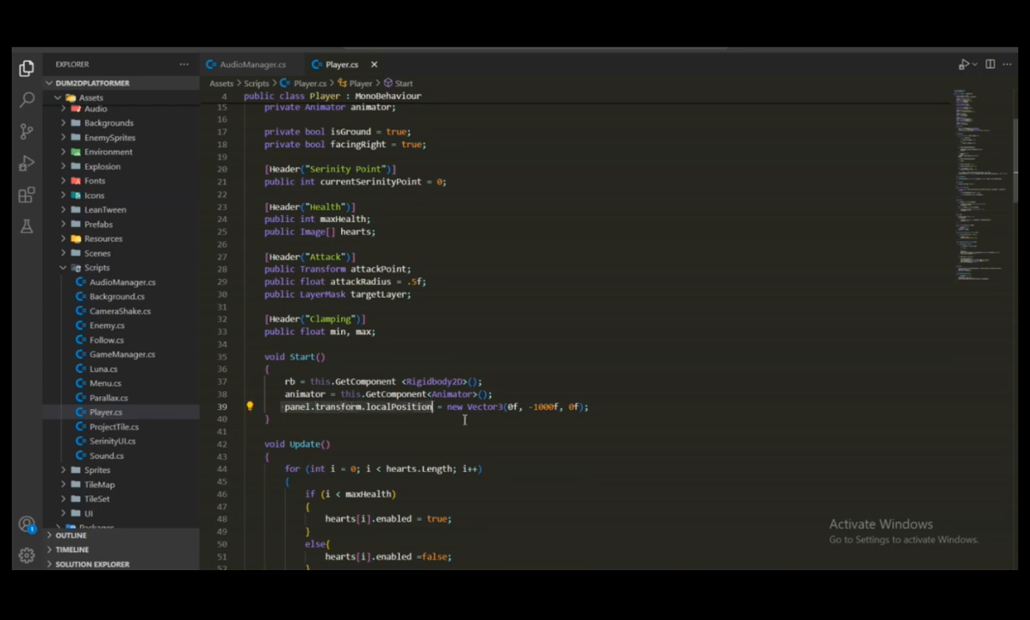
{"action": "key", "text": "Down"}
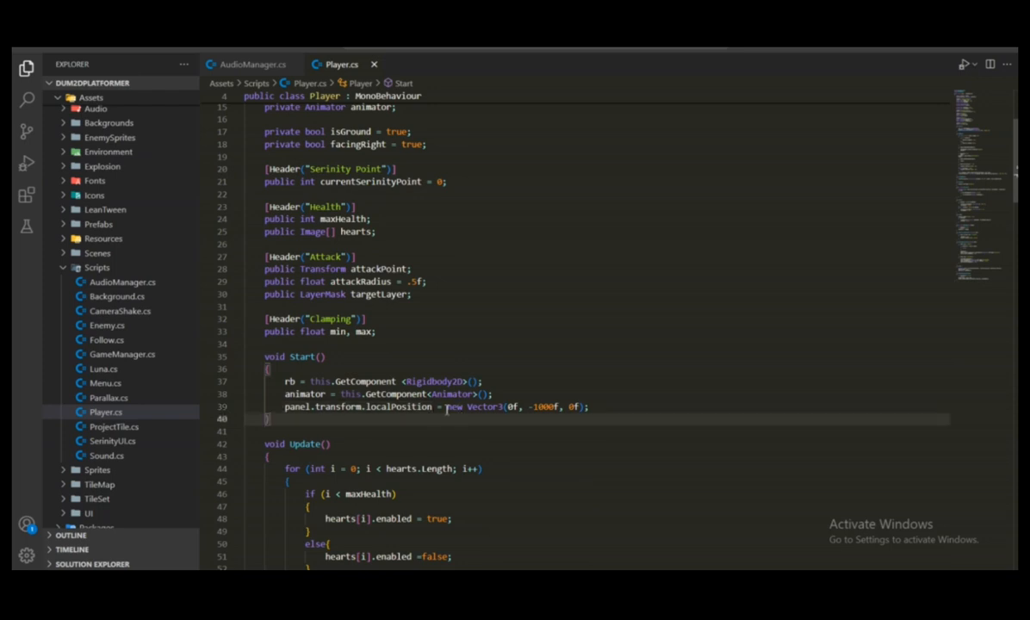
{"action": "left_click_drag", "start_coordinate": [447, 406], "coordinate": [591, 406]}
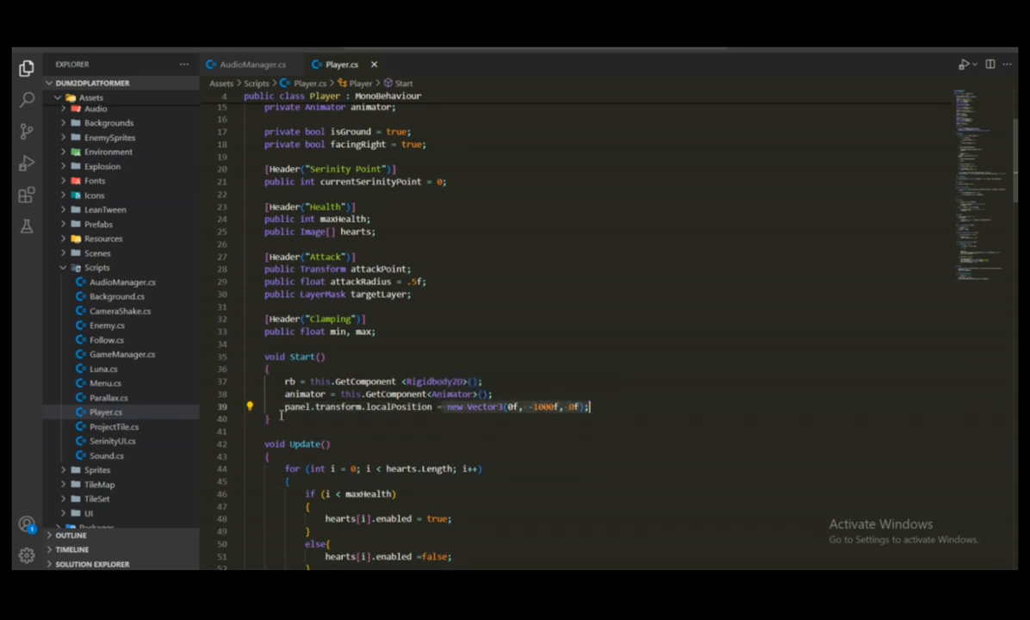
{"action": "left_click", "coordinate": [281, 417]}
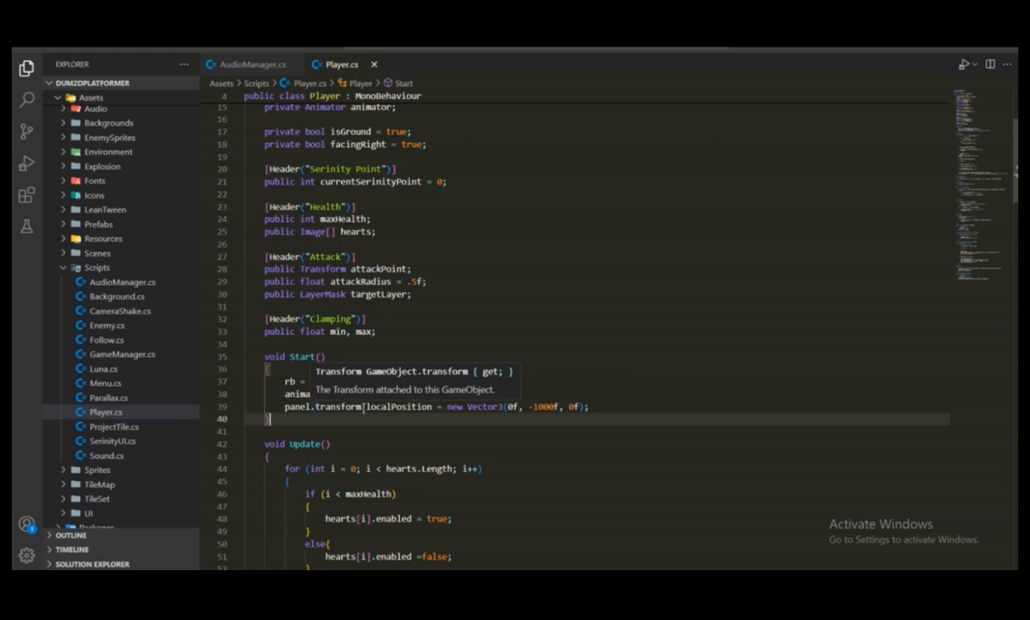
{"action": "left_click", "coordinate": [563, 406]}
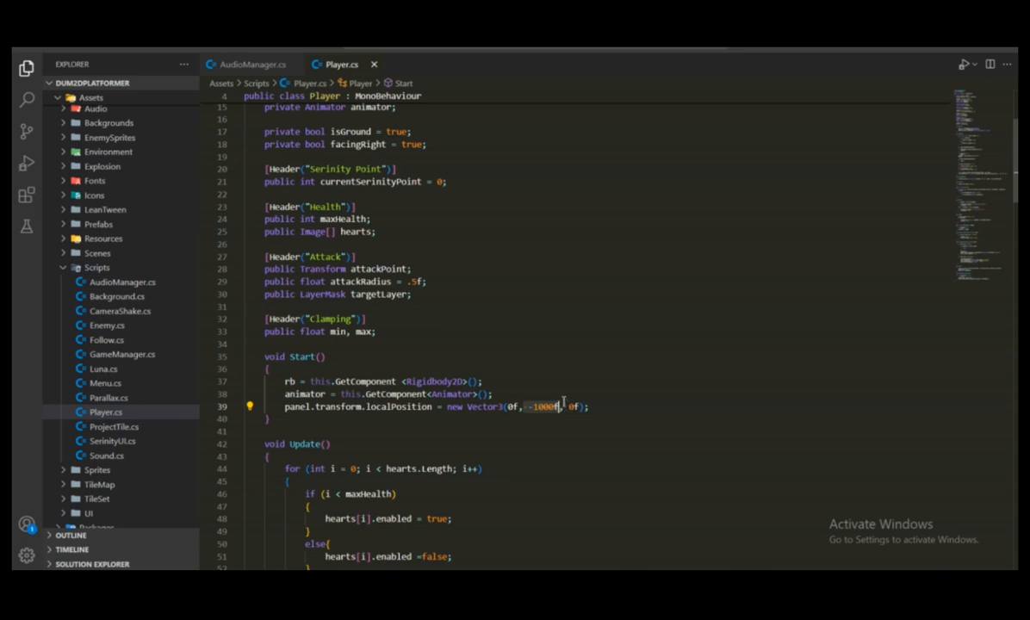
Switch to Unity and assign the Panel under GameOverUI to the Panel reference of the Player object's Player script
{"action": "mouse_move", "coordinate": [641, 558]}
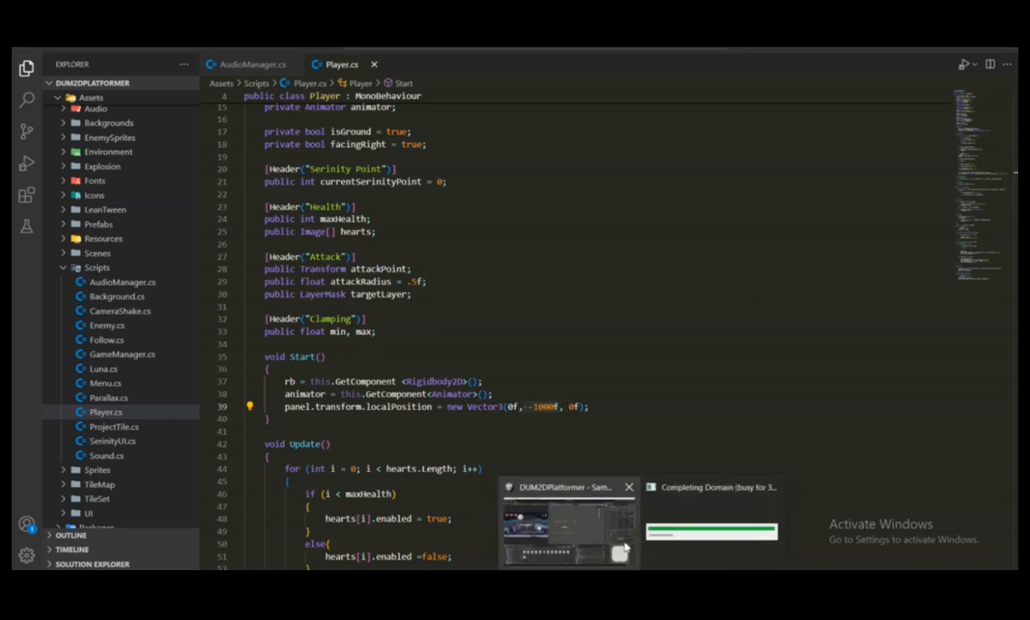
{"action": "mouse_move", "coordinate": [624, 543]}
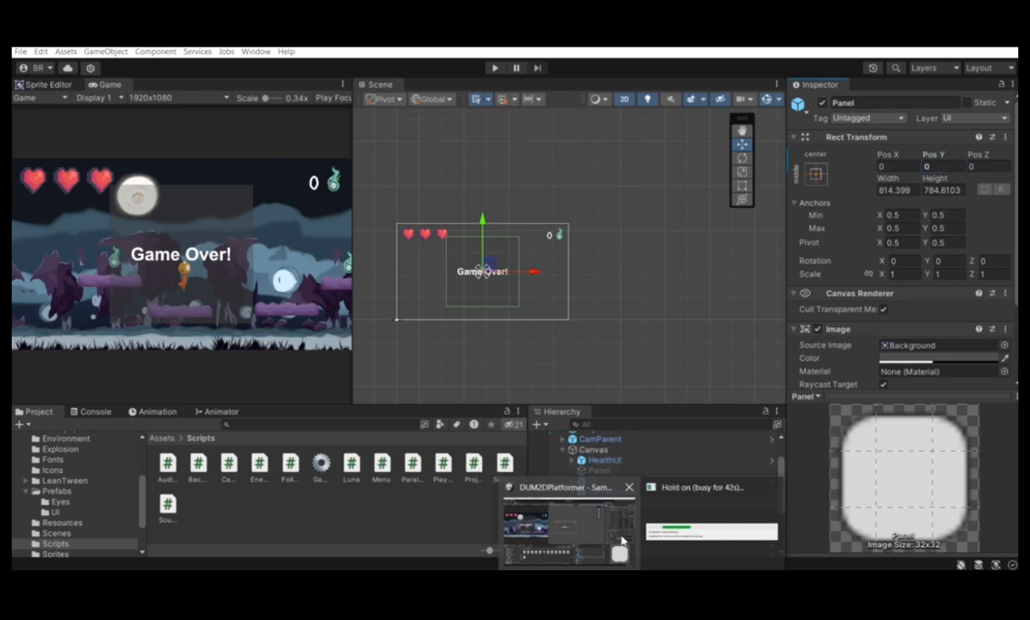
{"action": "left_click", "coordinate": [621, 539]}
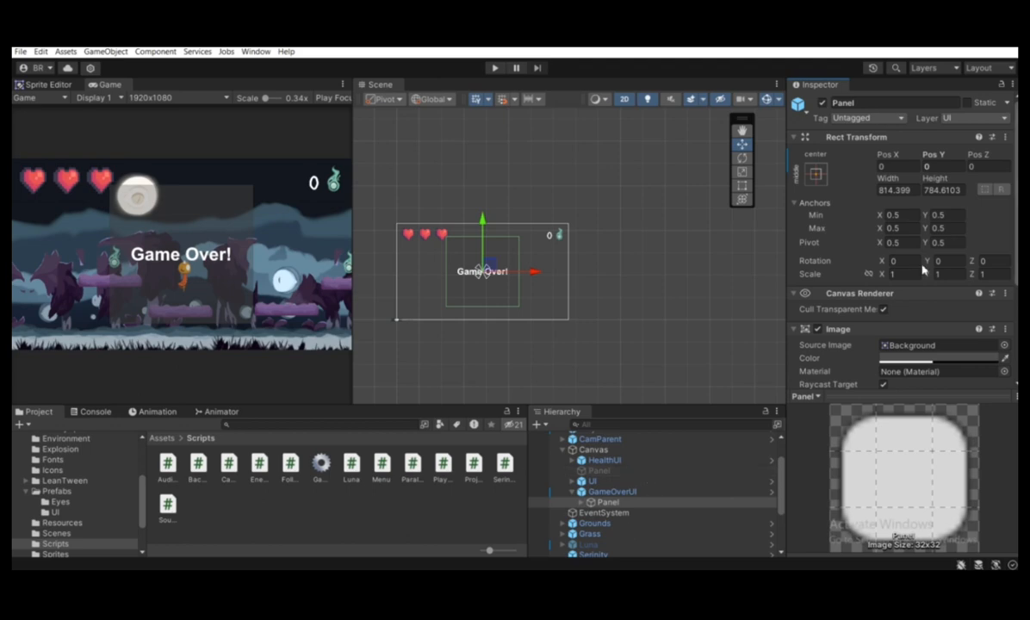
{"action": "scroll", "coordinate": [864, 252], "scroll_direction": "down", "scroll_amount": 2}
{"action": "scroll", "coordinate": [637, 477], "scroll_direction": "up", "scroll_amount": 2}
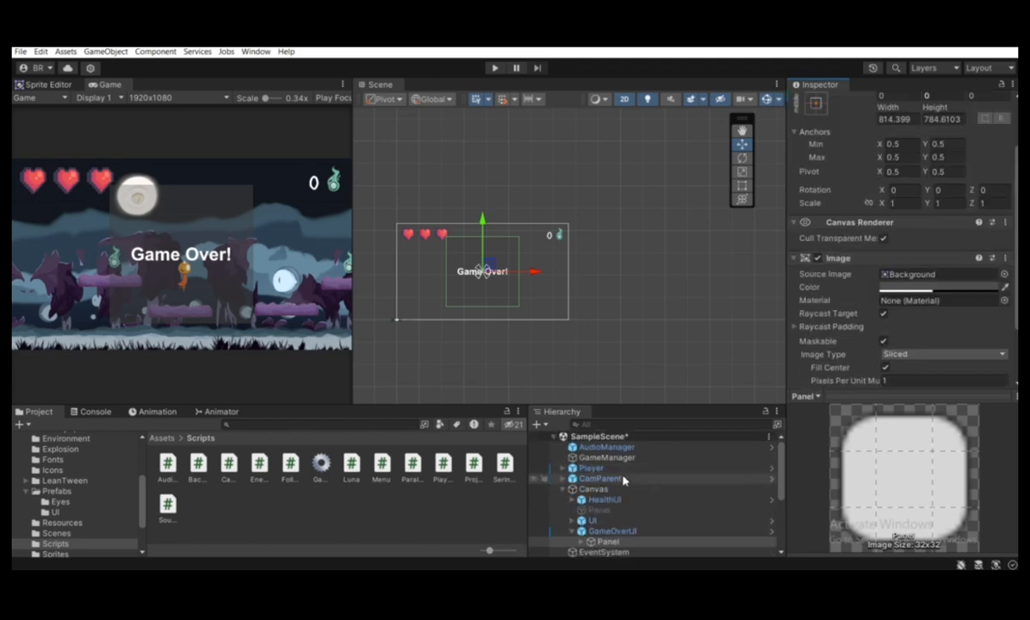
{"action": "left_click", "coordinate": [591, 468]}
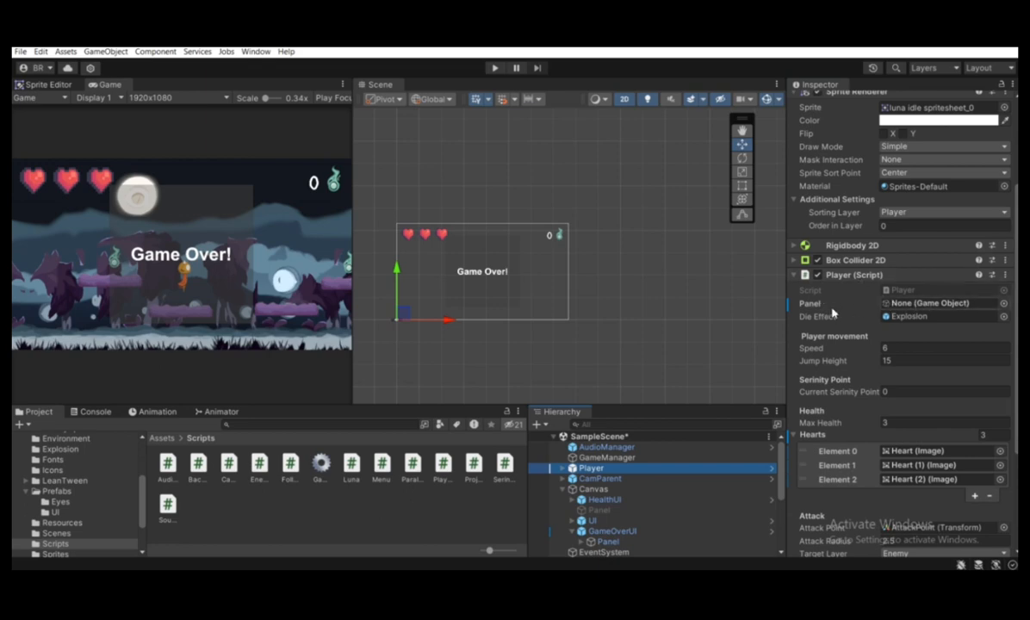
{"action": "scroll", "coordinate": [594, 513], "scroll_direction": "down", "scroll_amount": 2}
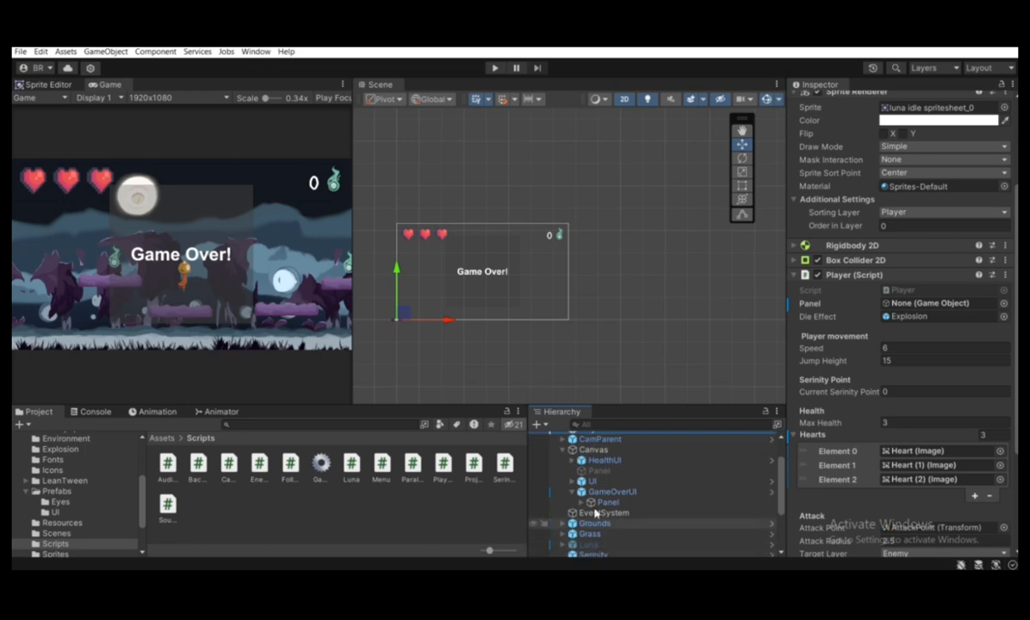
{"action": "left_click_drag", "start_coordinate": [606, 502], "coordinate": [889, 305]}
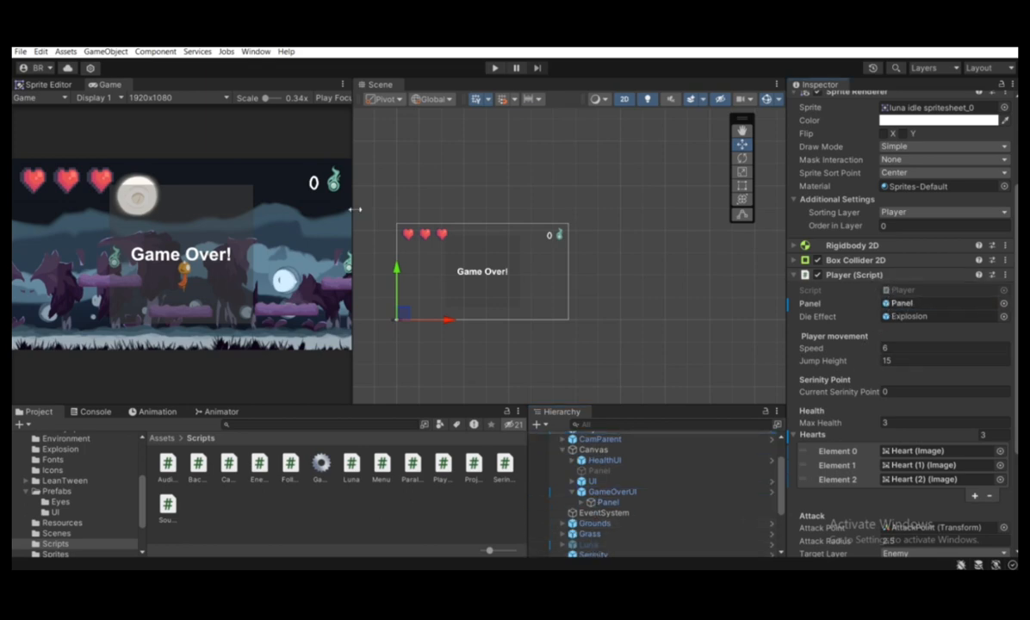
Run the game, examine the Game Over! panel's placement in the scene, and try a Pos Y of 0 on it
{"action": "left_click", "coordinate": [494, 68]}
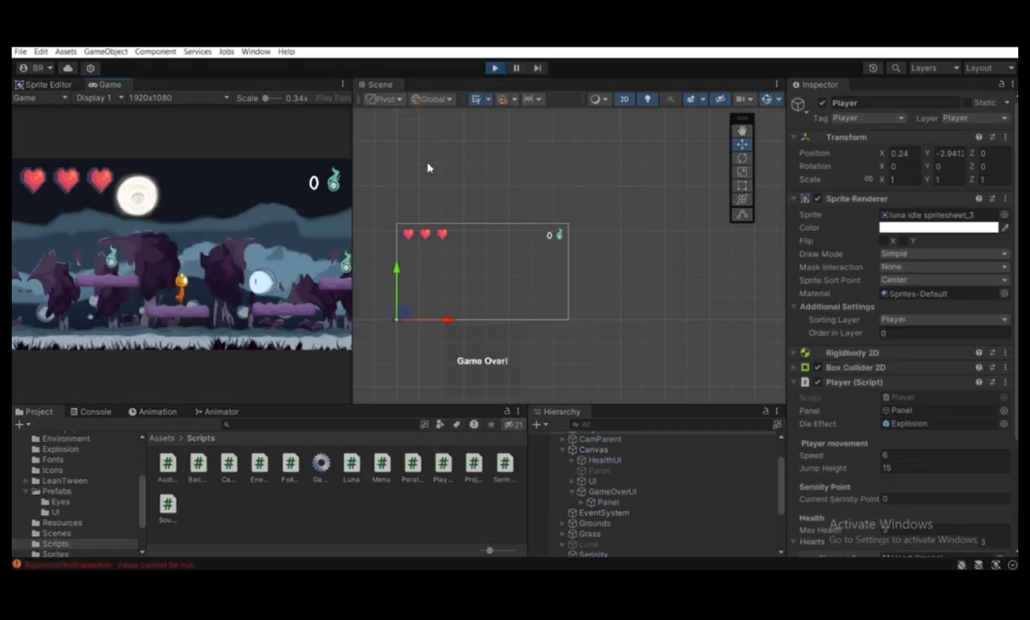
{"action": "middle_click_drag", "start_coordinate": [501, 392], "coordinate": [457, 289]}
{"action": "scroll", "coordinate": [444, 259], "scroll_direction": "up", "scroll_amount": 5}
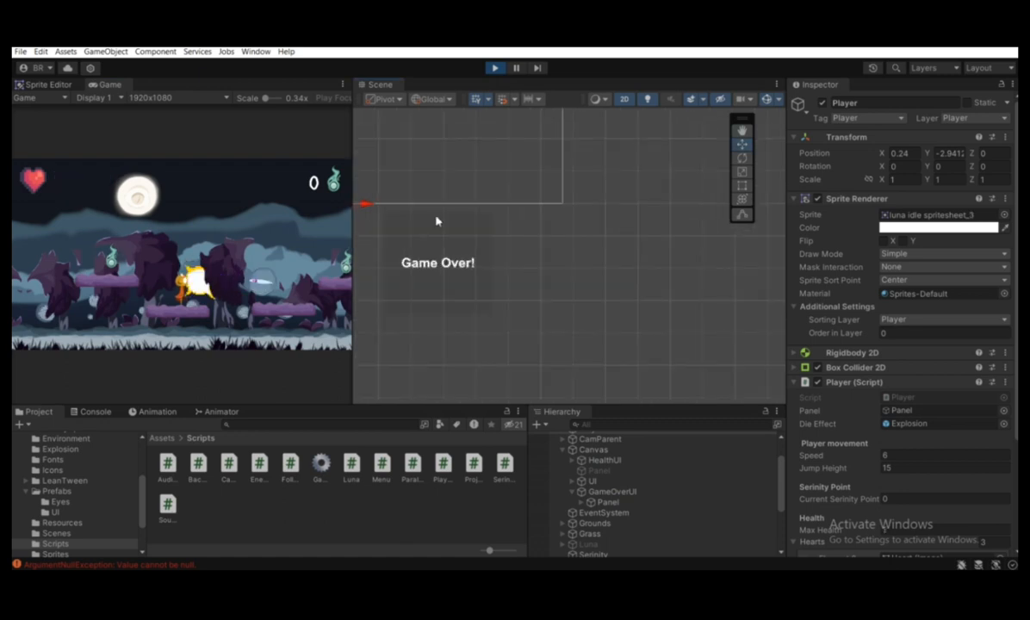
{"action": "middle_click_drag", "start_coordinate": [433, 247], "coordinate": [585, 262]}
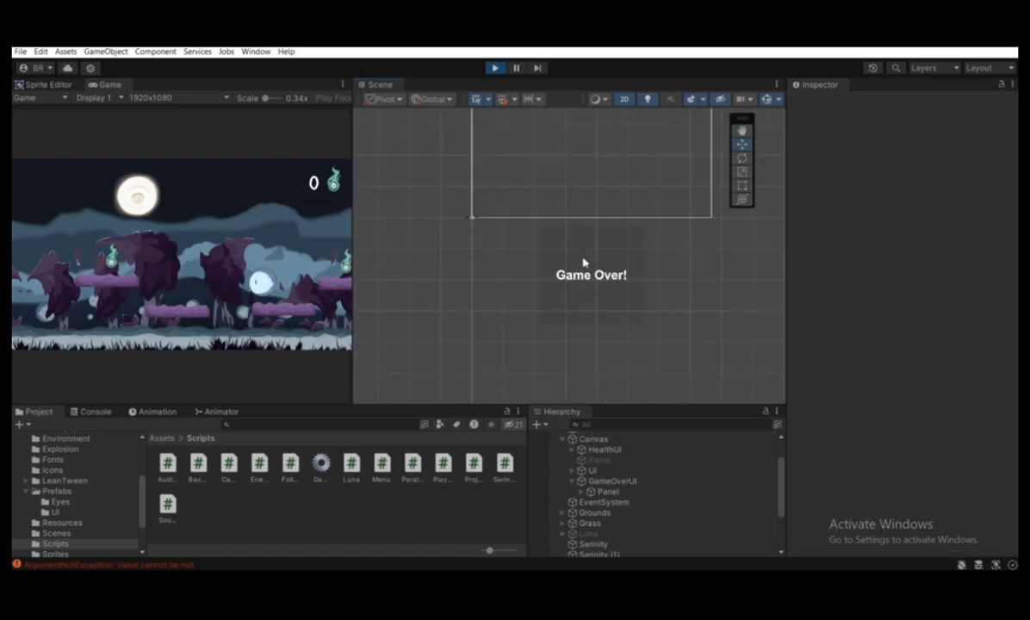
{"action": "scroll", "coordinate": [583, 263], "scroll_direction": "down", "scroll_amount": 1}
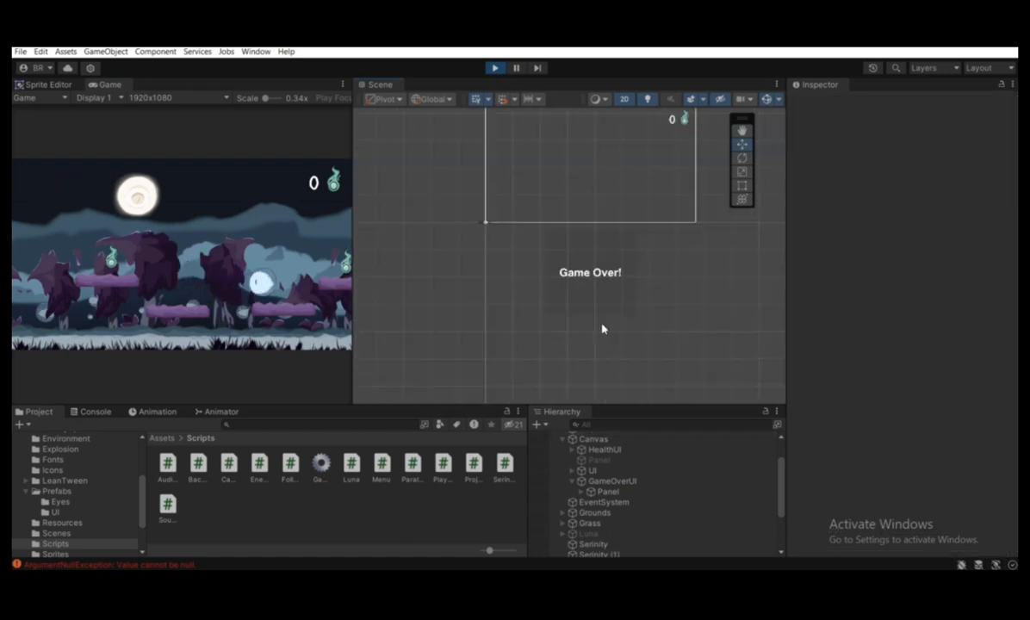
{"action": "left_click", "coordinate": [602, 495]}
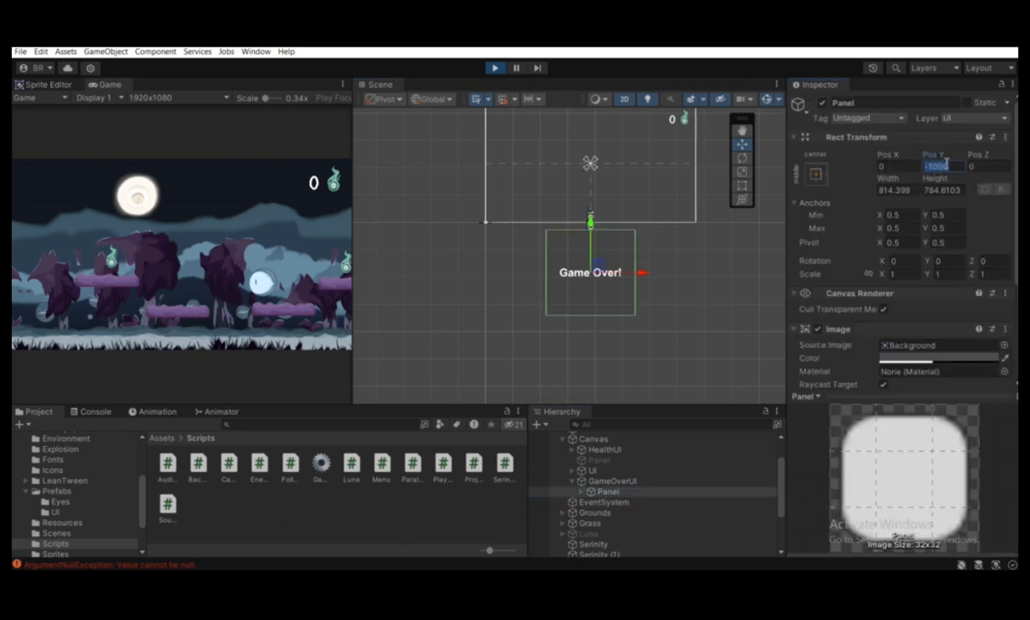
{"action": "type", "text": "0"}
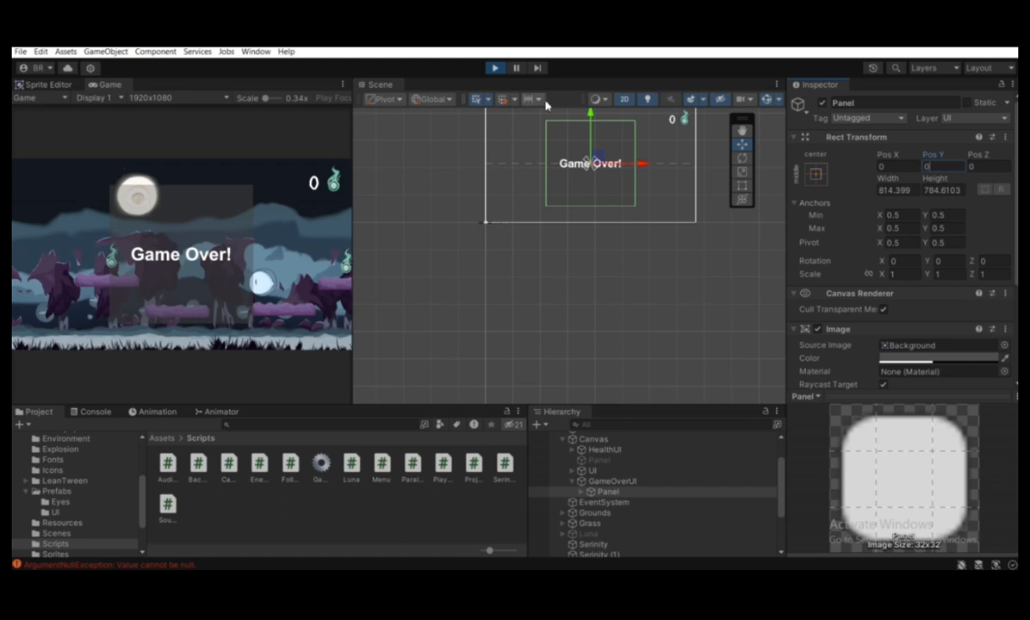
Stop the running game and clear the Console messages
{"action": "left_click", "coordinate": [495, 68]}
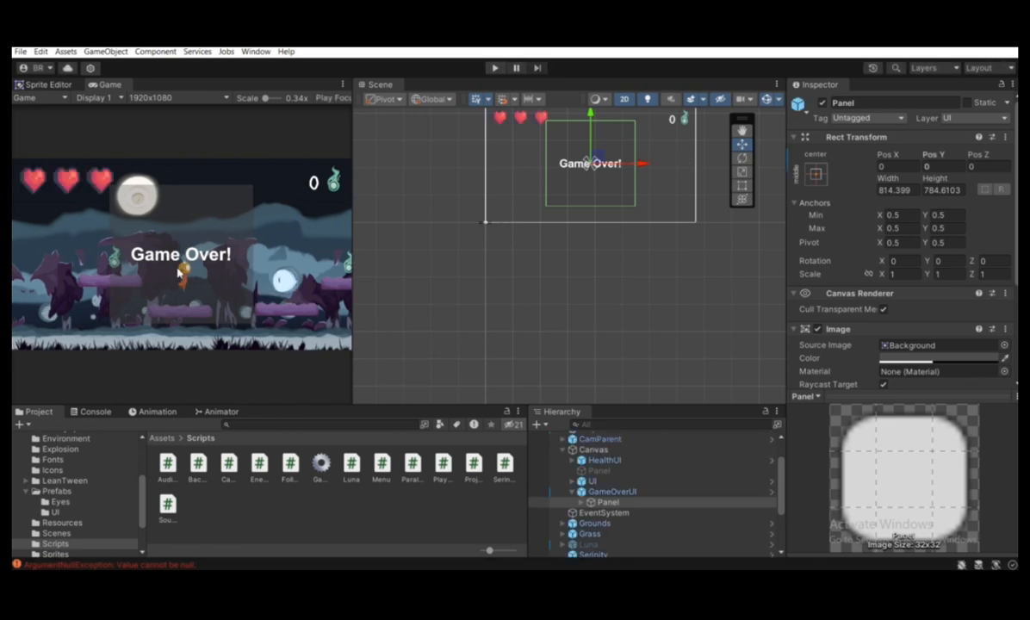
{"action": "left_click", "coordinate": [96, 412]}
{"action": "left_click", "coordinate": [24, 425]}
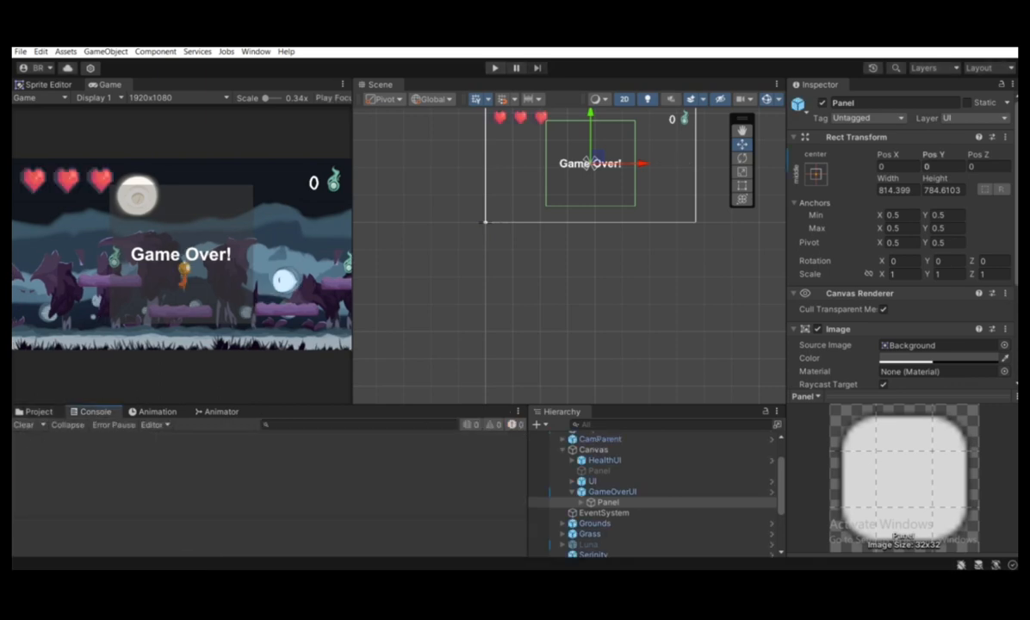
Switch to Player.cs in Visual Studio Code and start a panel.LeanMoveLocalY() call on a new first line of the Die() method
{"action": "key", "text": "alt+Tab"}
{"action": "scroll", "coordinate": [452, 154], "scroll_direction": "down", "scroll_amount": 15}
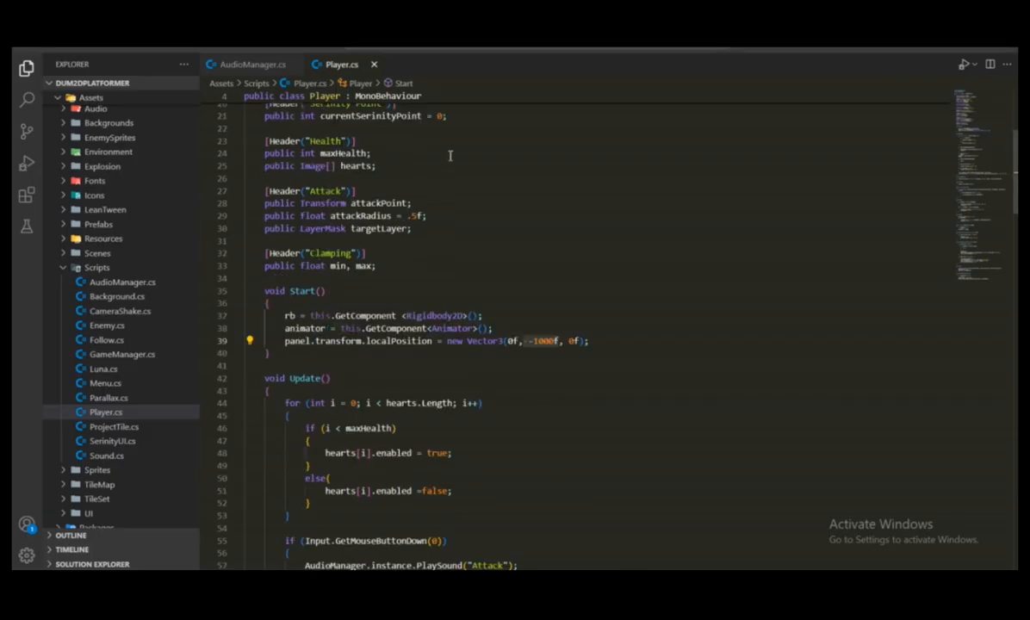
{"action": "scroll", "coordinate": [452, 155], "scroll_direction": "down", "scroll_amount": 13}
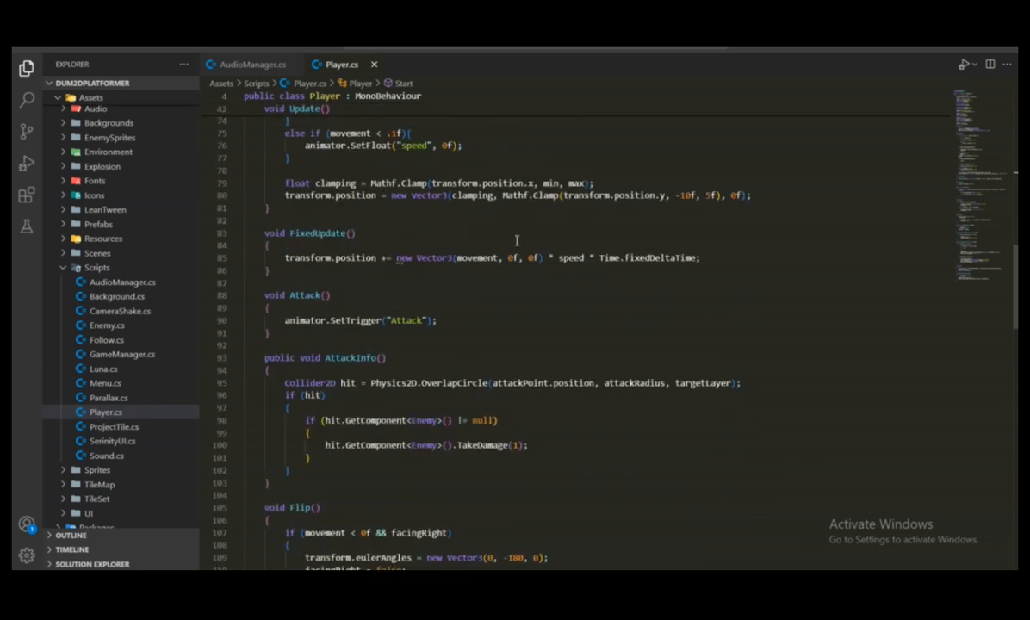
{"action": "scroll", "coordinate": [418, 210], "scroll_direction": "down", "scroll_amount": 15}
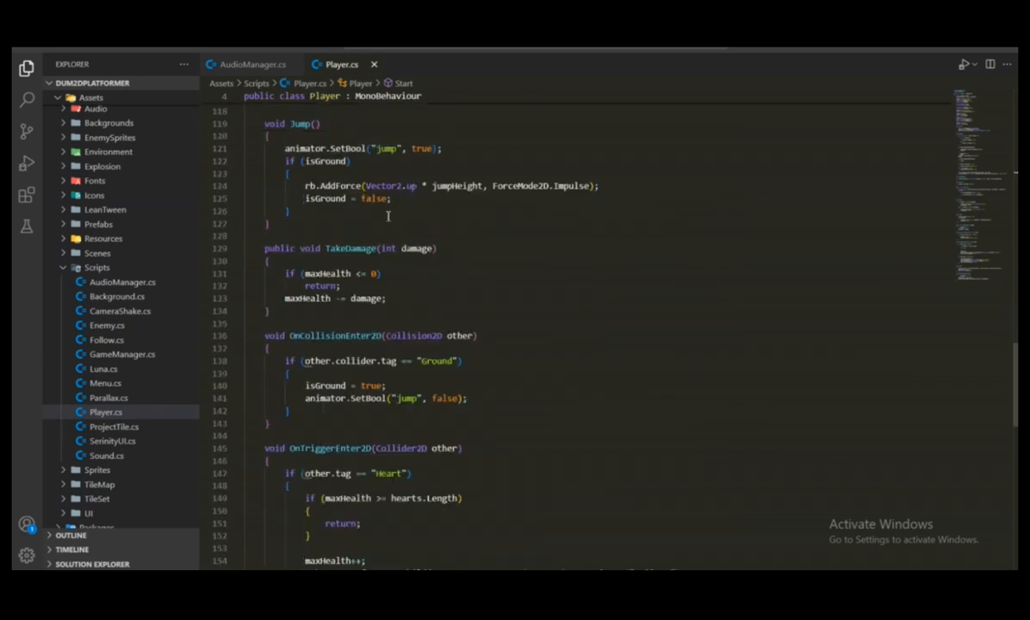
{"action": "scroll", "coordinate": [383, 201], "scroll_direction": "down", "scroll_amount": 2}
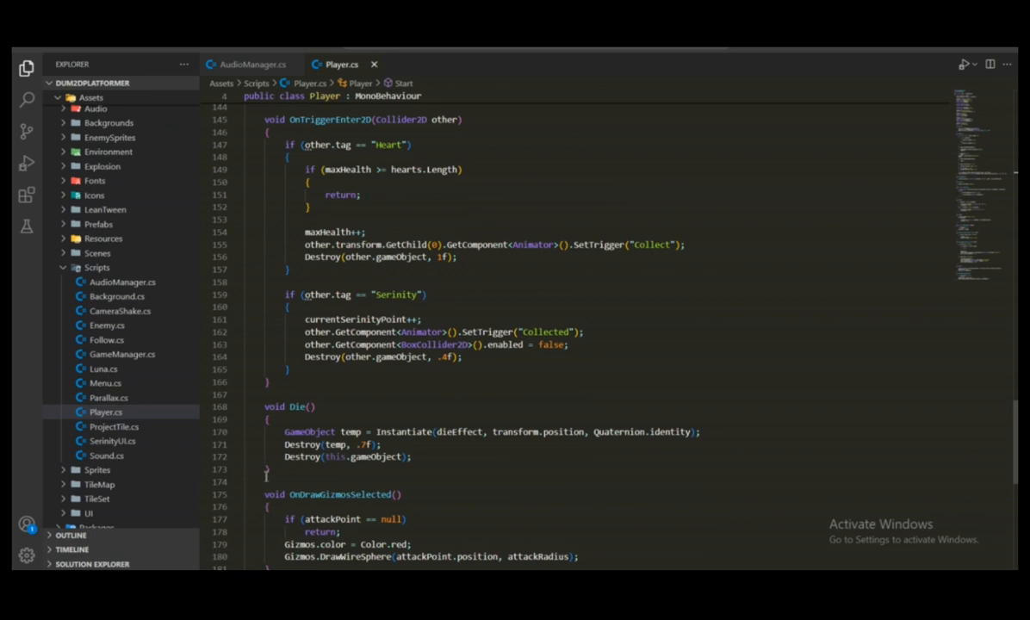
{"action": "left_click_drag", "start_coordinate": [269, 470], "coordinate": [264, 401]}
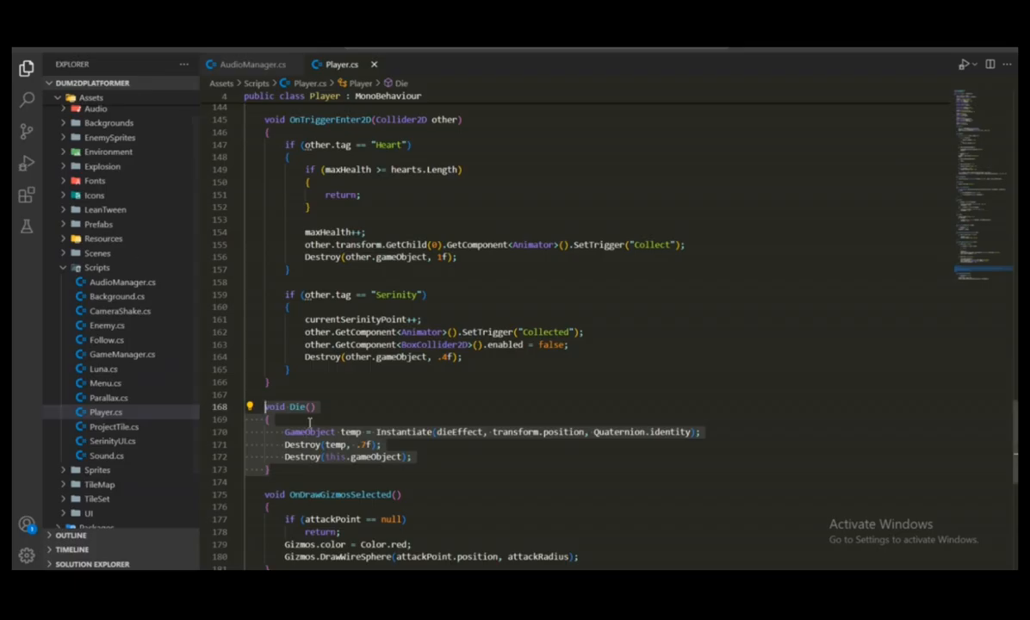
{"action": "left_click", "coordinate": [312, 421]}
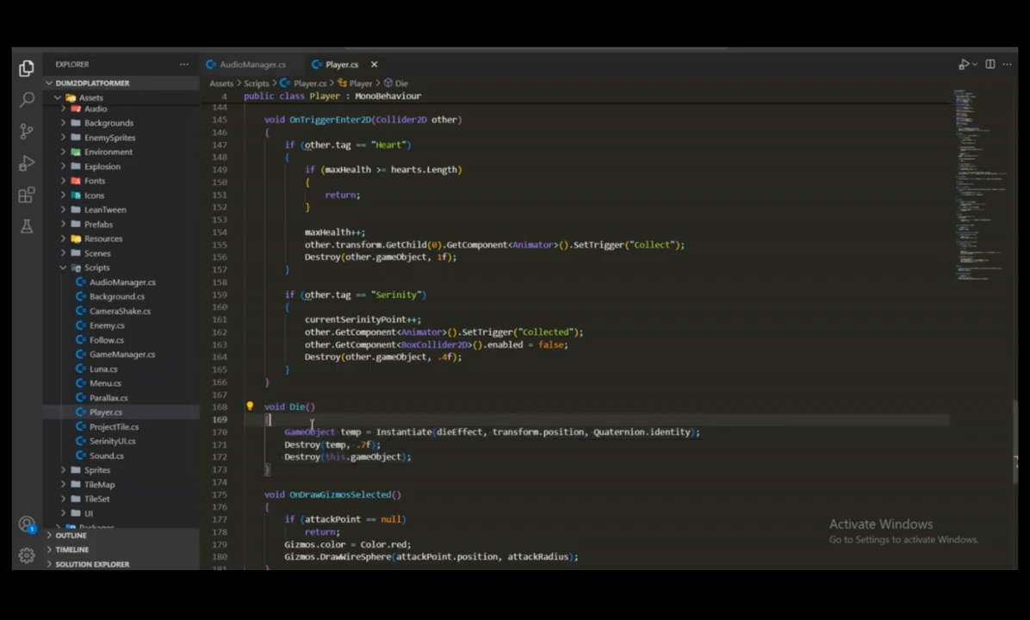
{"action": "key", "text": "Return"}
{"action": "type", "text": "panel."}
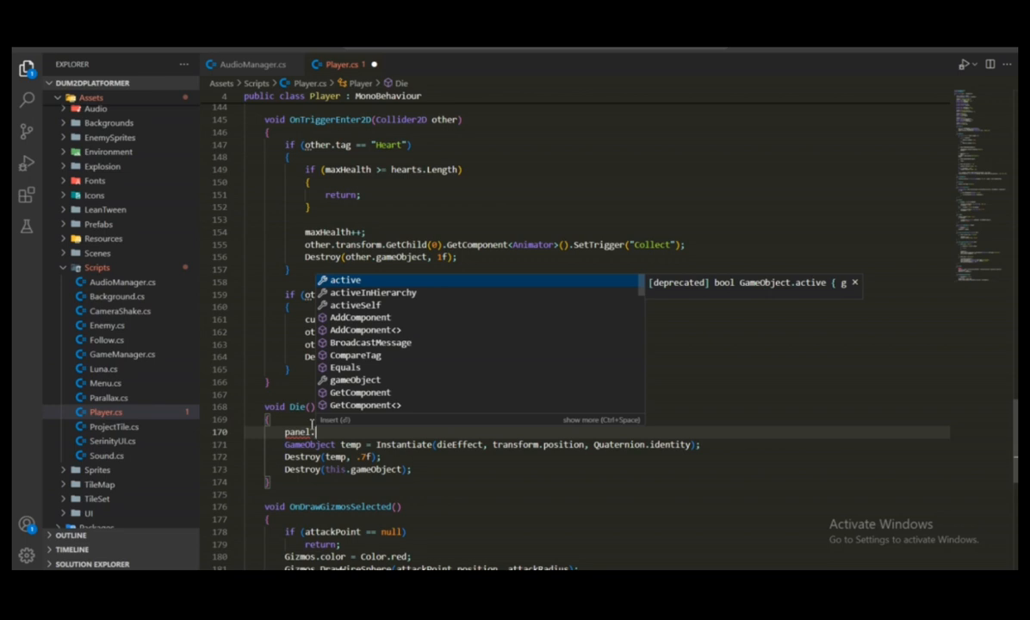
{"action": "type", "text": "lean"}
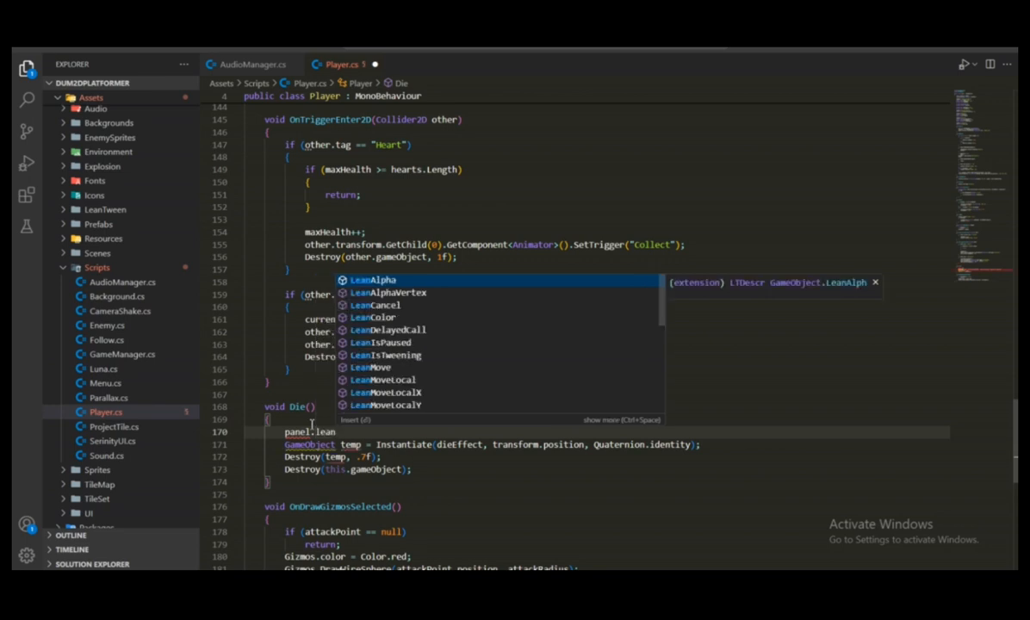
{"action": "type", "text": "move"}
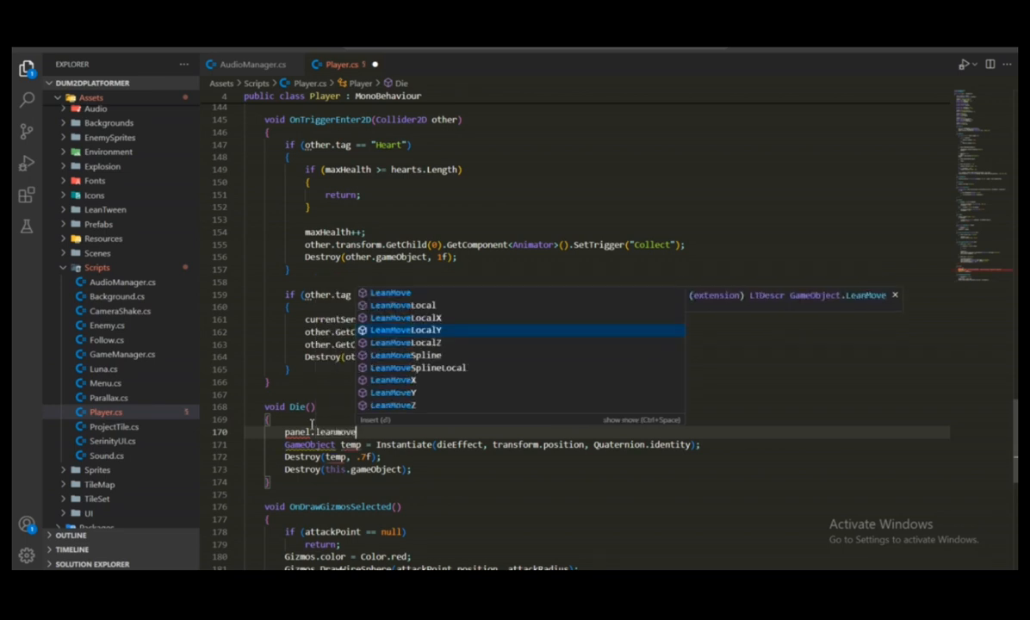
{"action": "key", "text": "Return"}
{"action": "type", "text": "("}
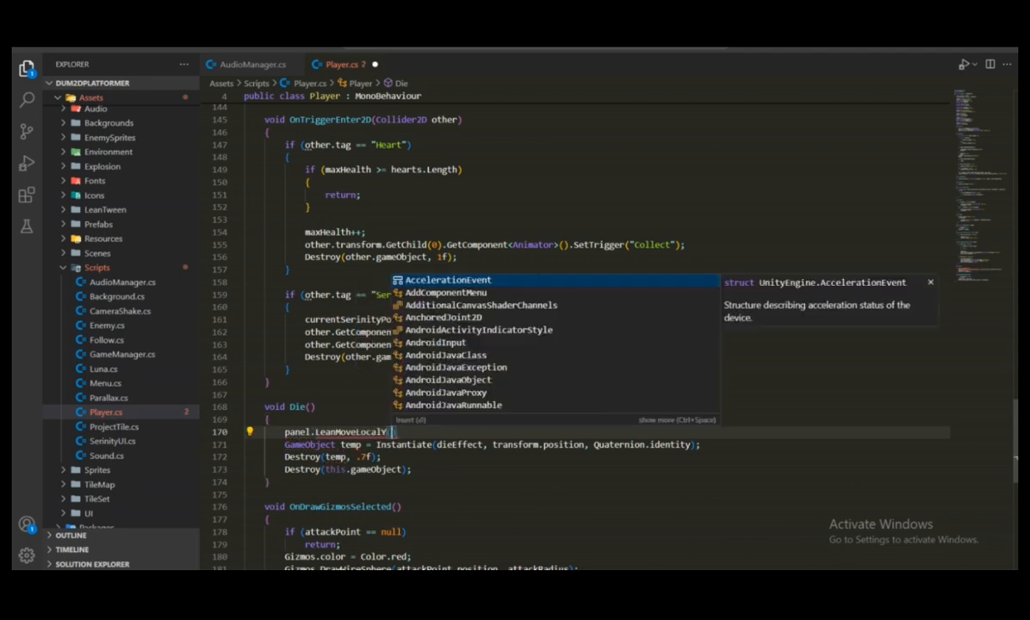
Switch to Unity, open the LeanTween folder in the project's assets, and examine the Game Over! panel's placement in the scene
{"action": "key", "text": "alt+Tab"}
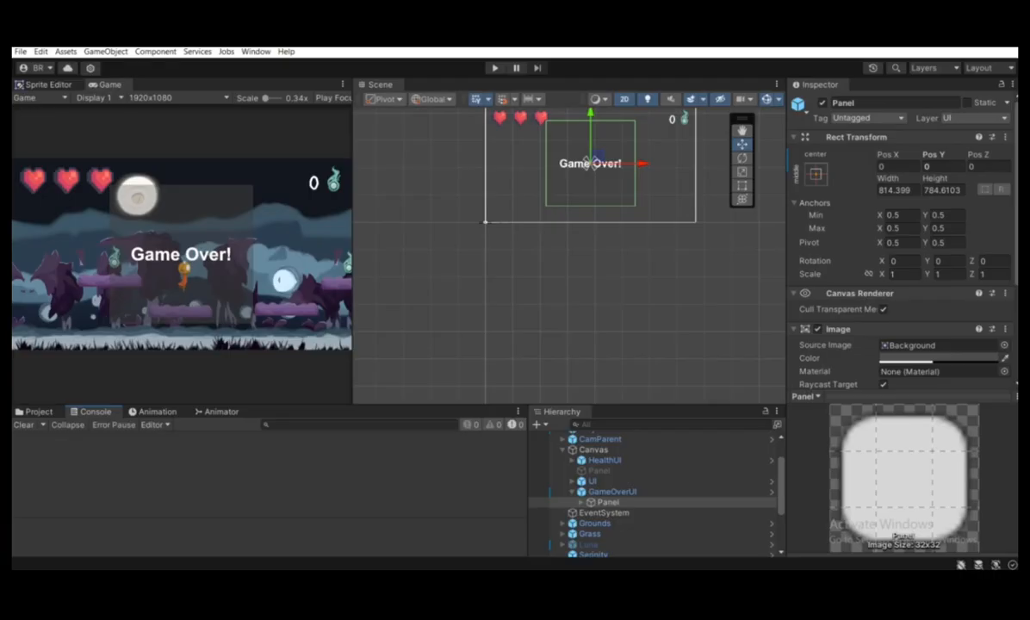
{"action": "left_click", "coordinate": [41, 412]}
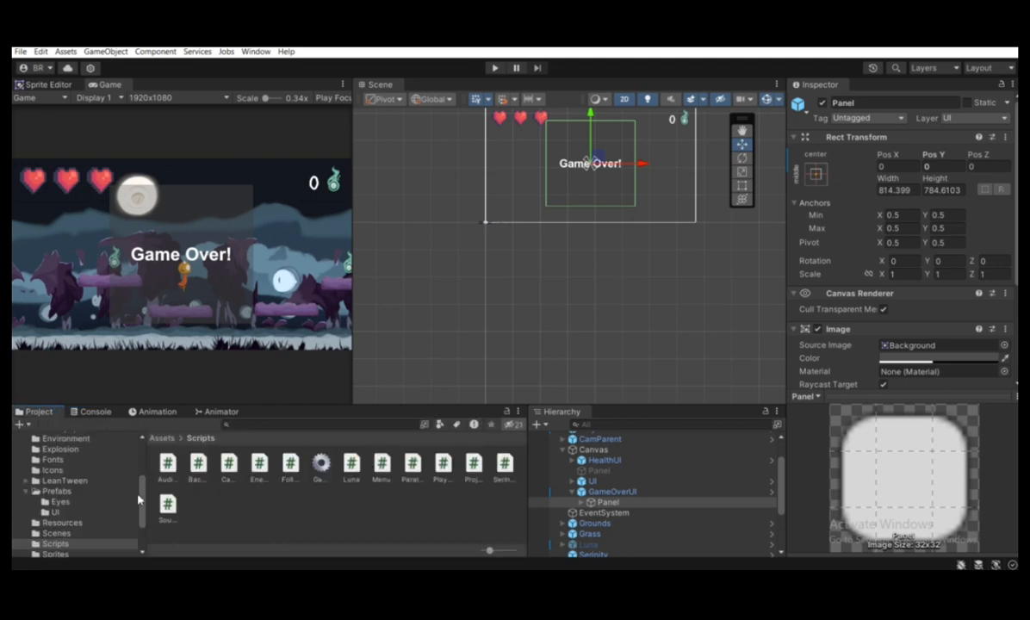
{"action": "left_click", "coordinate": [55, 481]}
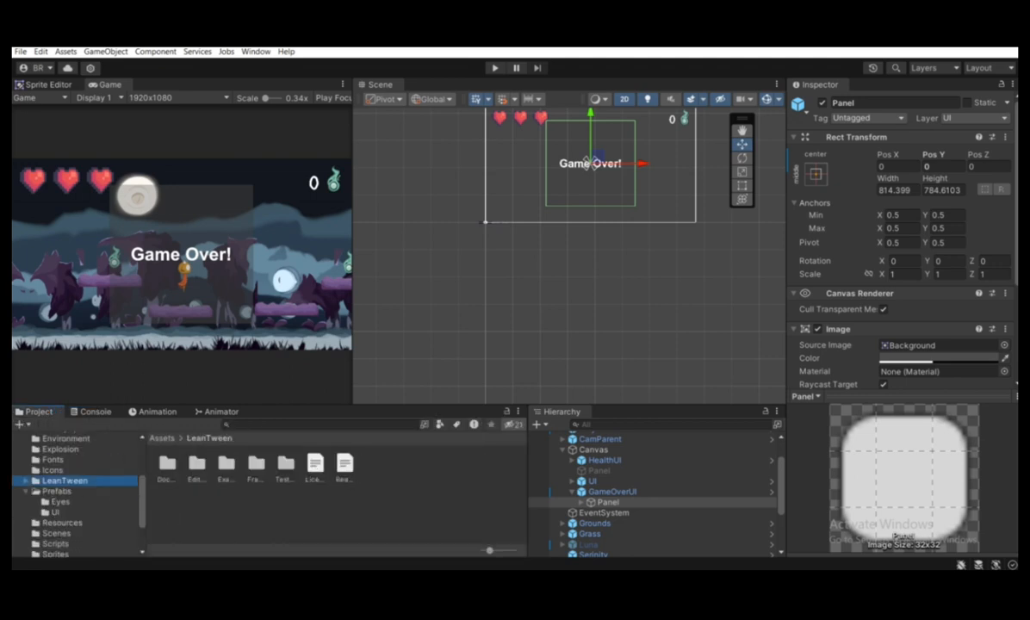
{"action": "key", "text": "alt+Tab"}
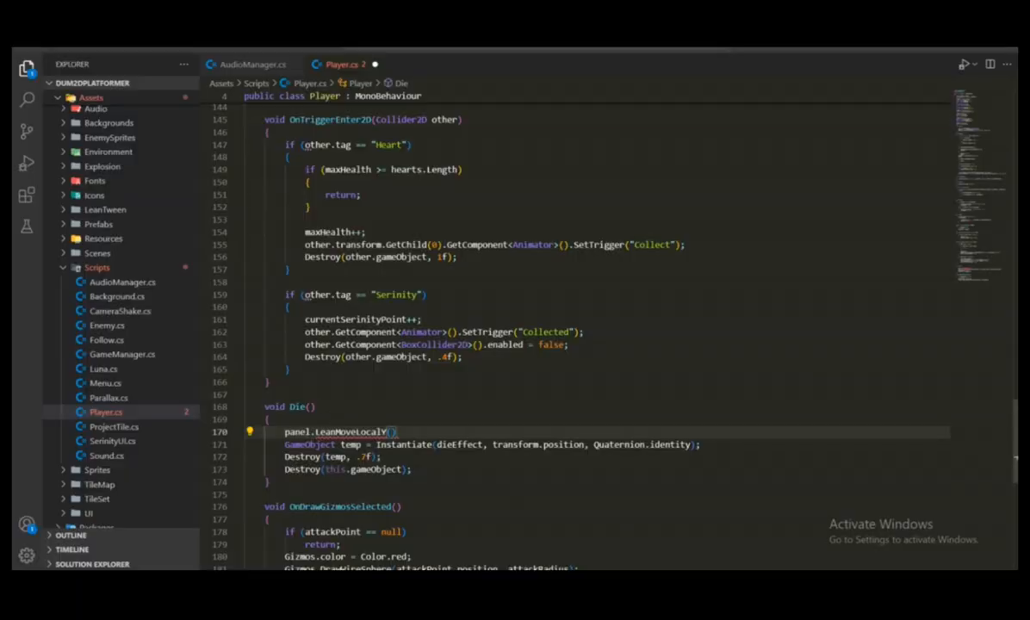
{"action": "key", "text": "alt+Tab"}
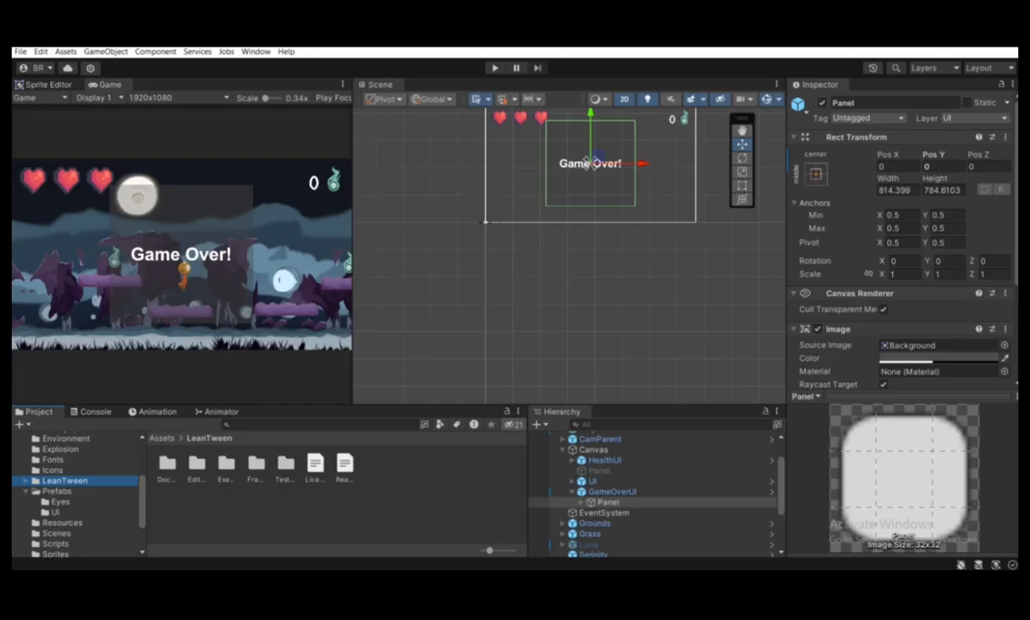
{"action": "key", "text": "alt+Tab"}
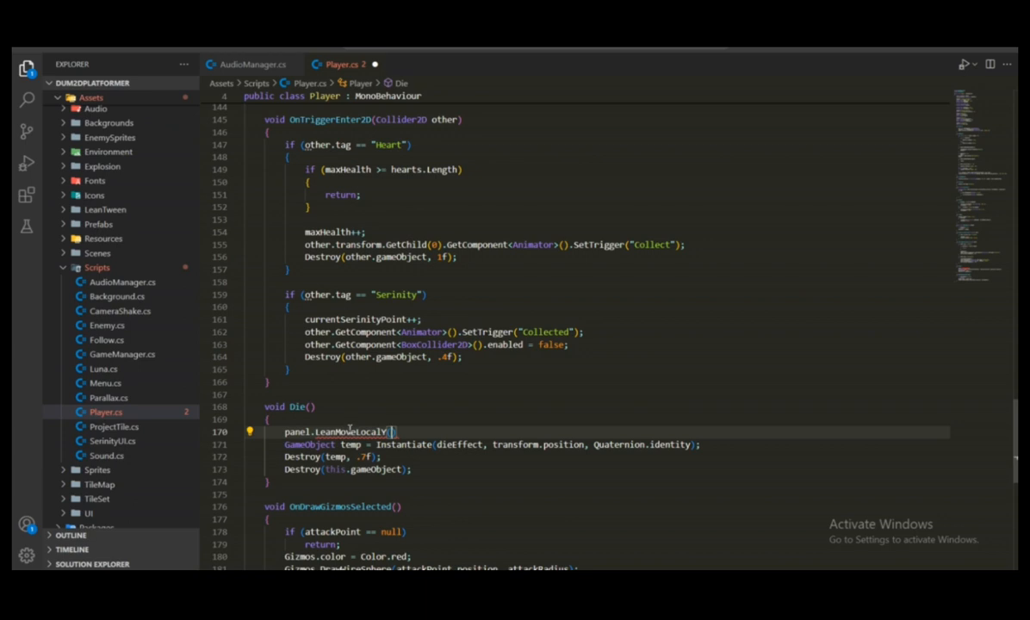
{"action": "mouse_move", "coordinate": [349, 433]}
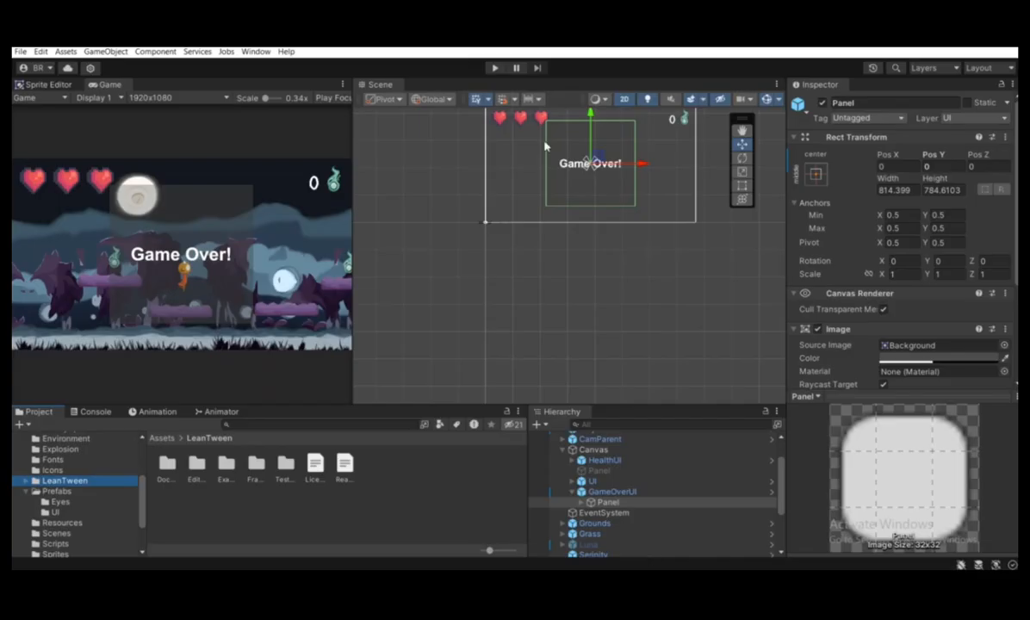
{"action": "middle_click_drag", "start_coordinate": [663, 163], "coordinate": [654, 255]}
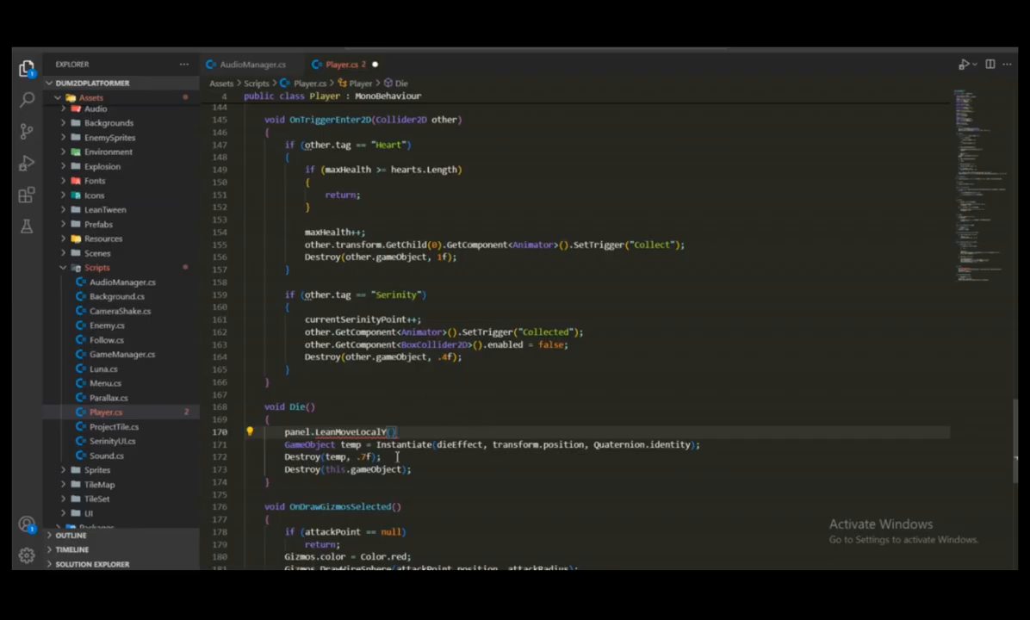
Return to Player.cs and pass 0f and .8f as the arguments of the LeanMoveLocalY call in Die()
{"action": "type", "text": "0f,"}
{"action": "type", "text": ".8f"}
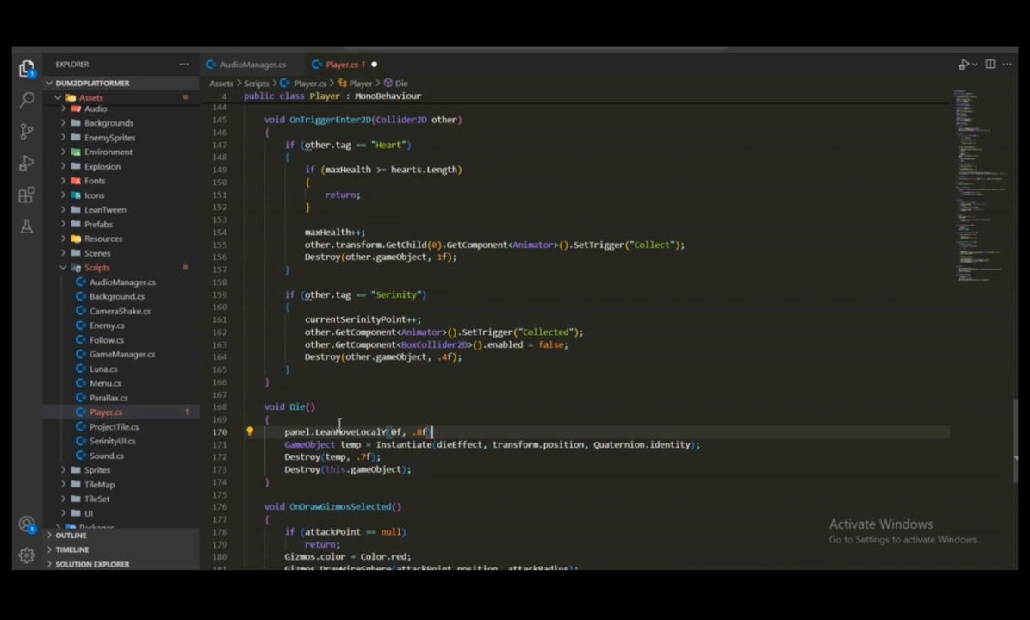
Chain .setEaseOutExpo() onto the panel's LeanMoveLocalY call and end the statement with a semicolon
{"action": "type", "text": ").set"}
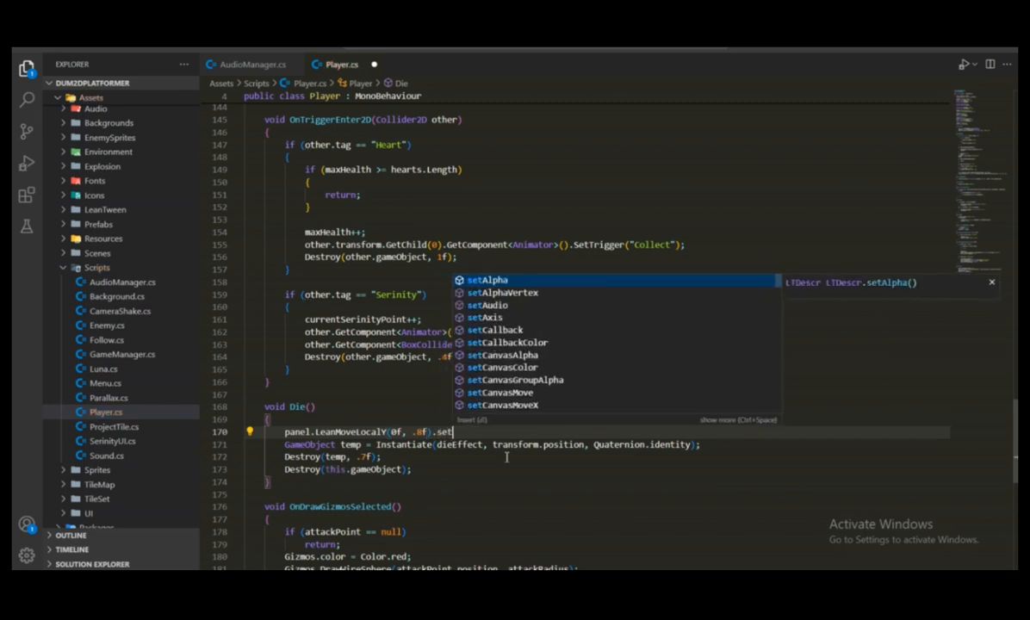
{"action": "type", "text": "eaou"}
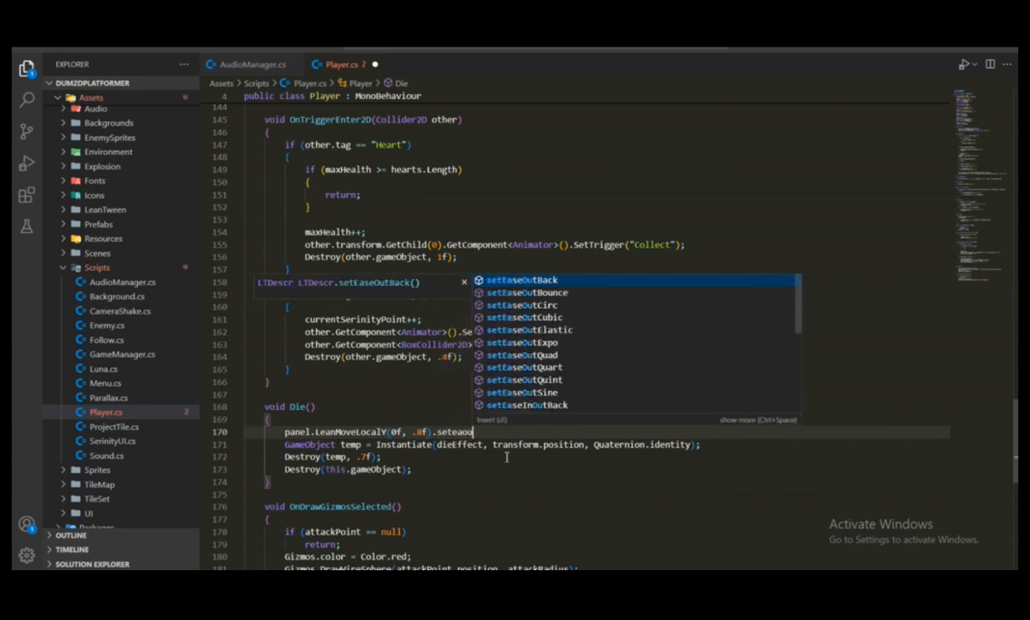
{"action": "type", "text": "ec"}
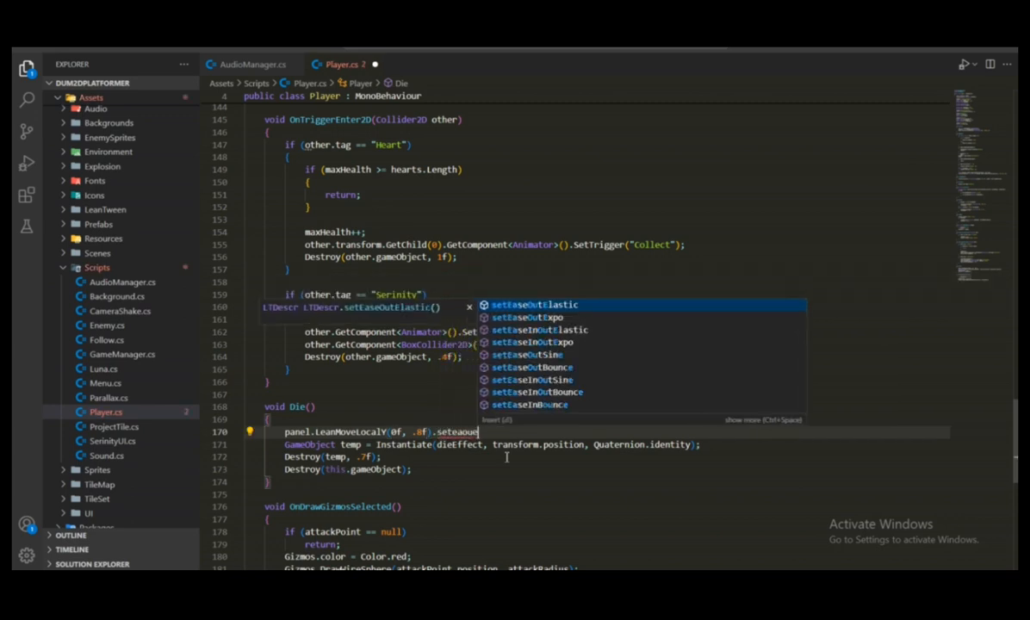
{"action": "key", "text": "BackSpace"}
{"action": "key", "text": "BackSpace"}
{"action": "key", "text": "BackSpace"}
{"action": "key", "text": "BackSpace"}
{"action": "key", "text": "BackSpace"}
{"action": "key", "text": "BackSpace"}
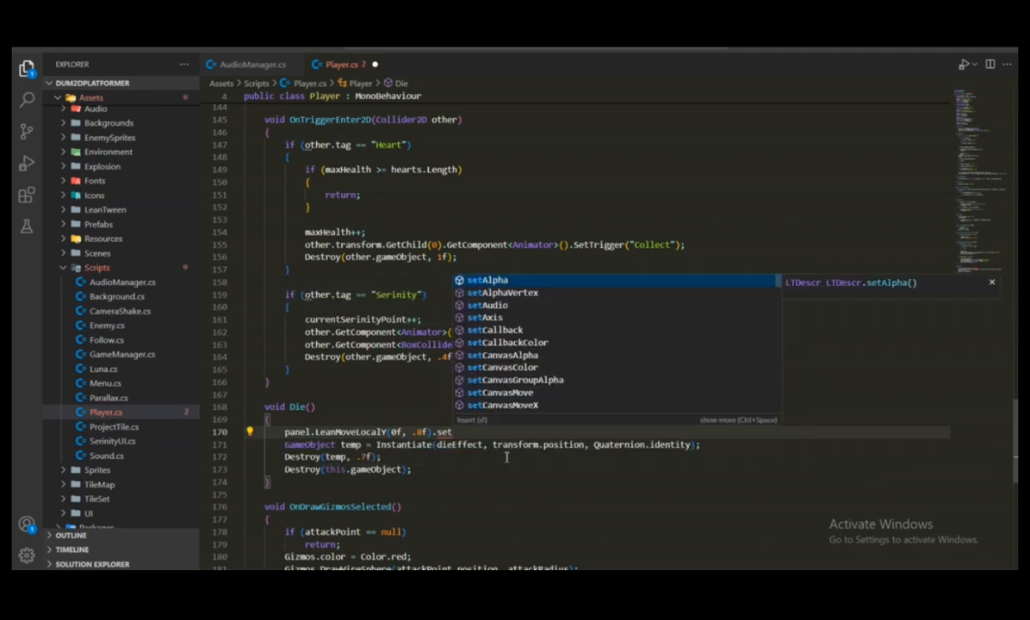
{"action": "type", "text": "easeour"}
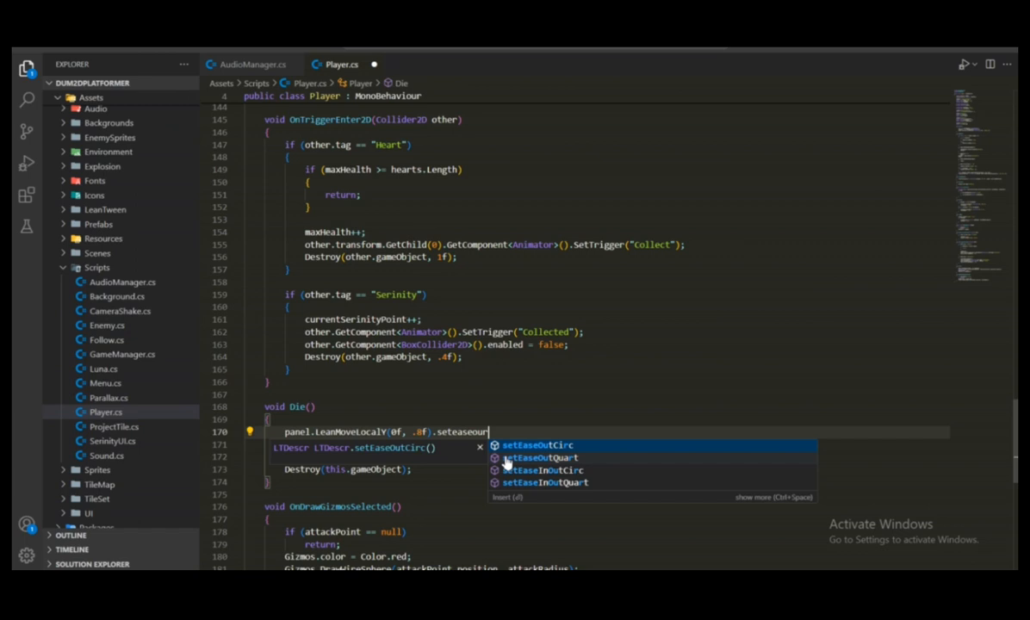
{"action": "key", "text": "BackSpace"}
{"action": "type", "text": "t"}
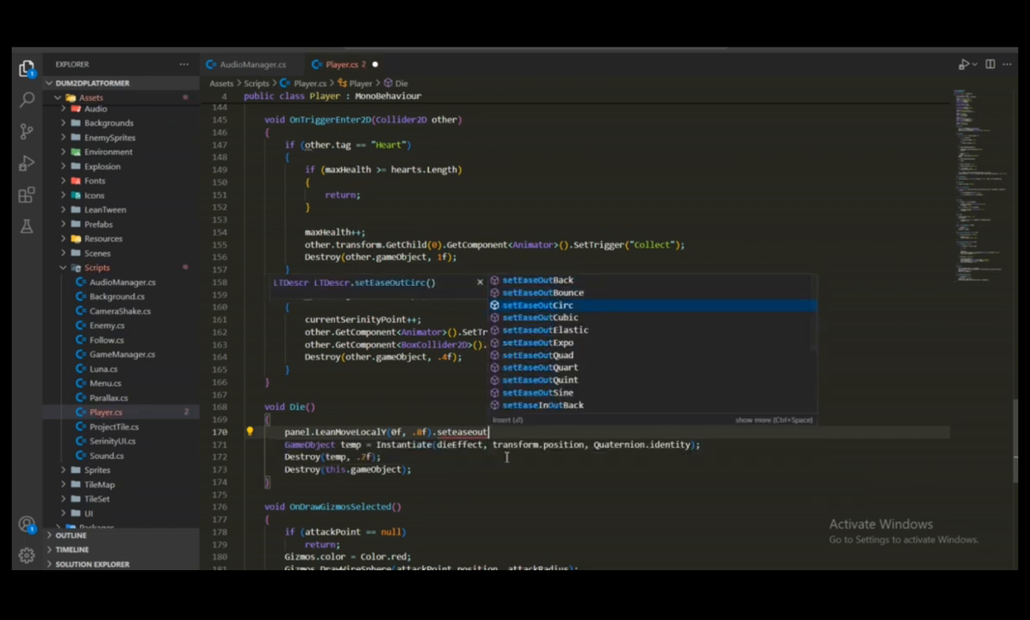
{"action": "key", "text": "Down"}
{"action": "key", "text": "Down"}
{"action": "key", "text": "Down"}
{"action": "key", "text": "Return"}
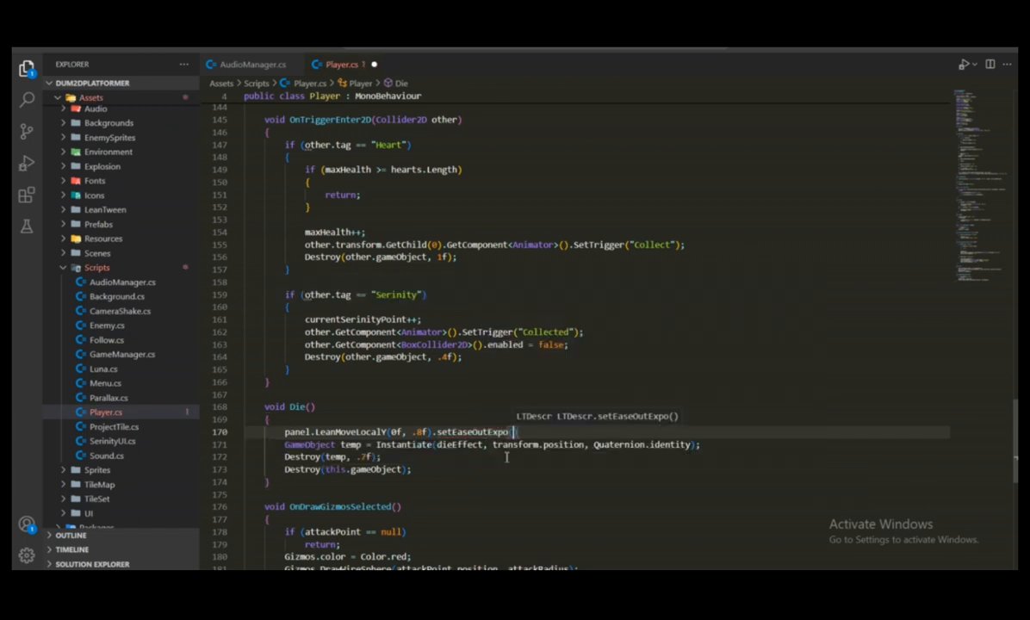
{"action": "type", "text": "();"}
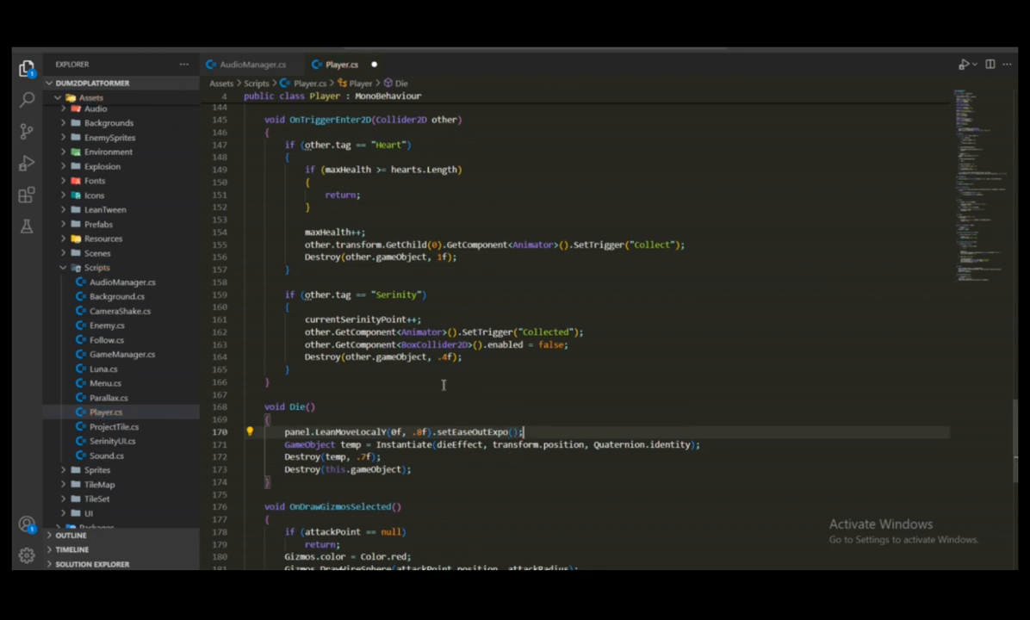
Review the finished panel tween statement in Die(), including its target value, duration and easing call
{"action": "left_click_drag", "start_coordinate": [279, 432], "coordinate": [388, 432]}
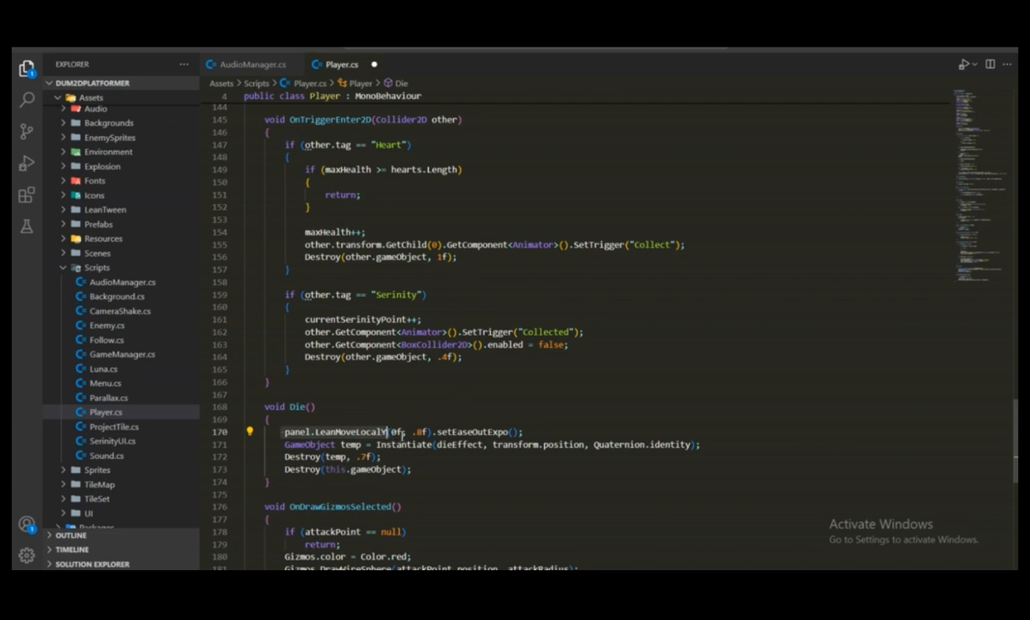
{"action": "left_click", "coordinate": [390, 431]}
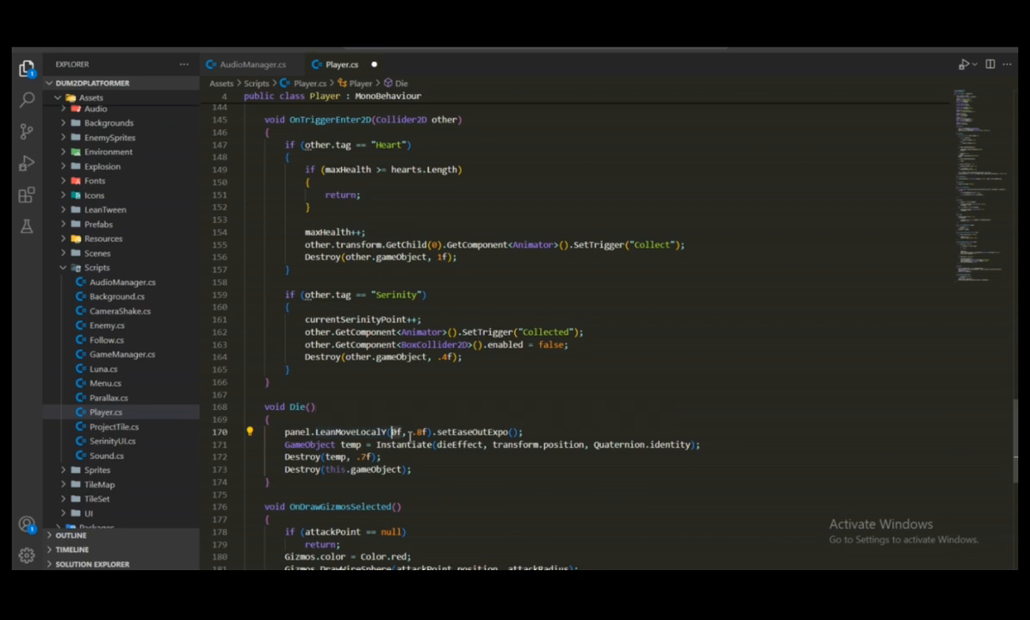
{"action": "left_click_drag", "start_coordinate": [409, 431], "coordinate": [427, 431]}
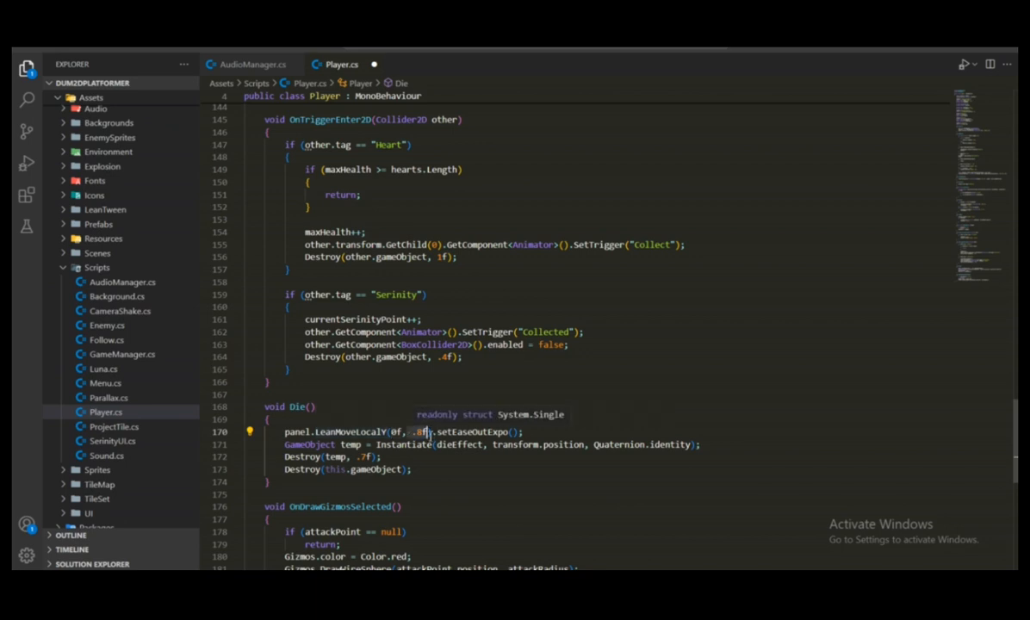
{"action": "left_click", "coordinate": [441, 441]}
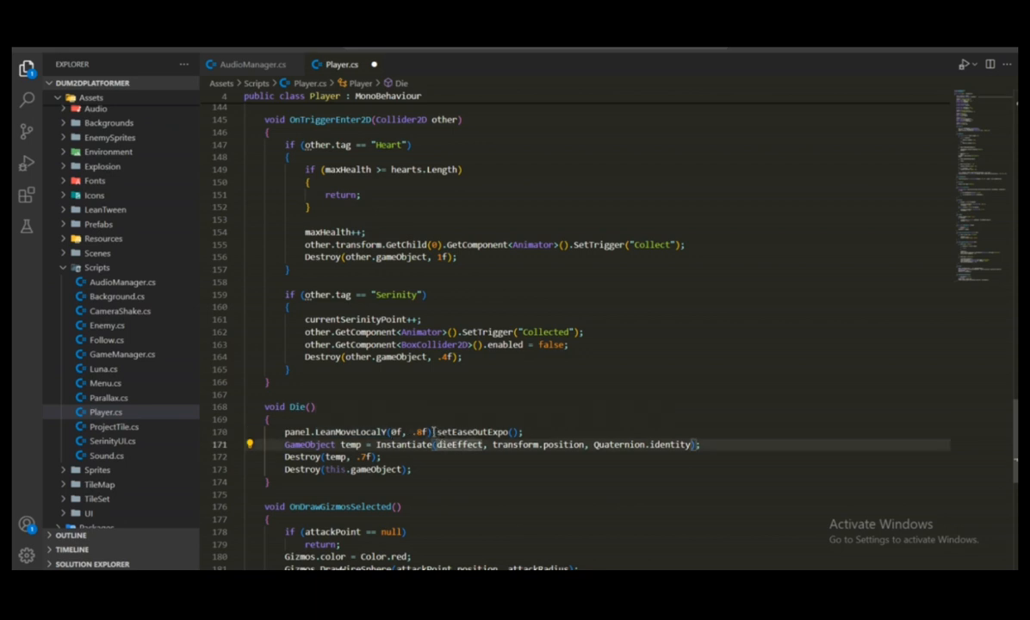
{"action": "left_click", "coordinate": [532, 434]}
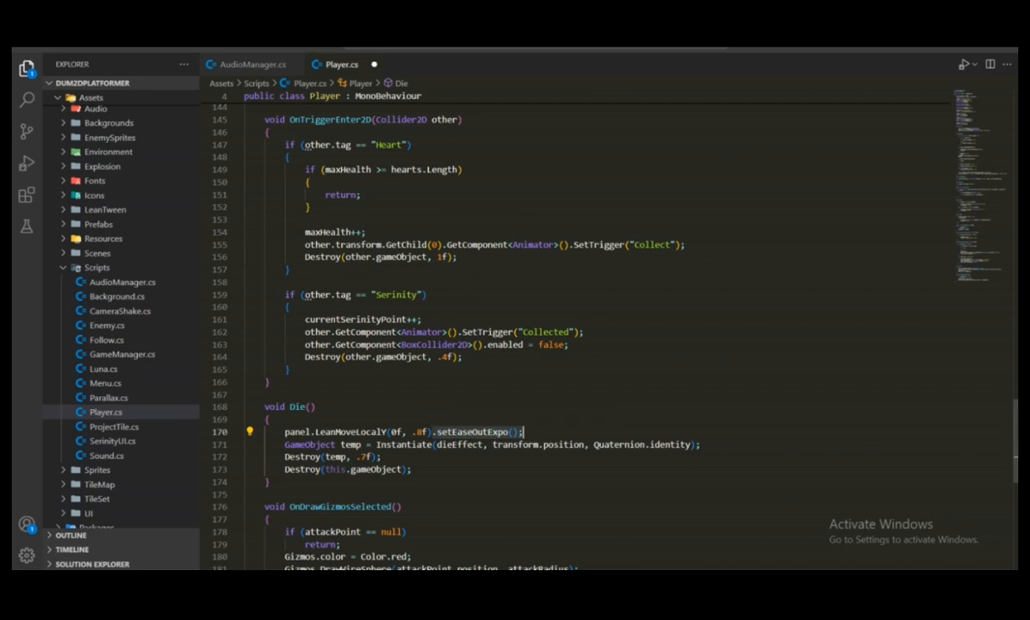
Switch to Unity and move the Game Over! panel vertically in the scene, up to about Pos Y 661 and back down to about -42
{"action": "key", "text": "alt+Tab"}
{"action": "middle_click_drag", "start_coordinate": [545, 206], "coordinate": [541, 203]}
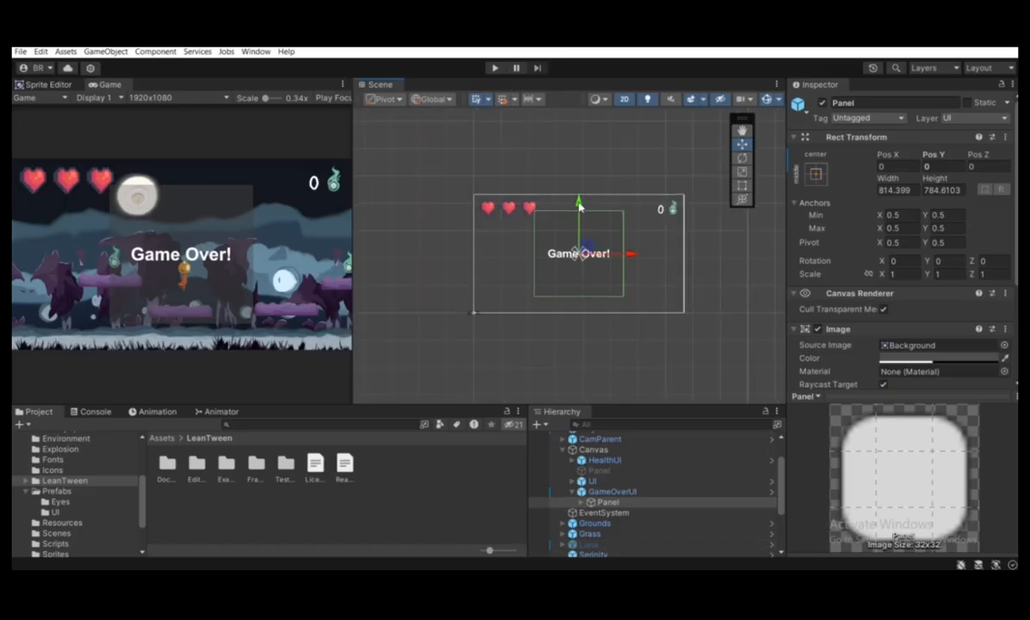
{"action": "left_click_drag", "start_coordinate": [579, 205], "coordinate": [594, 131]}
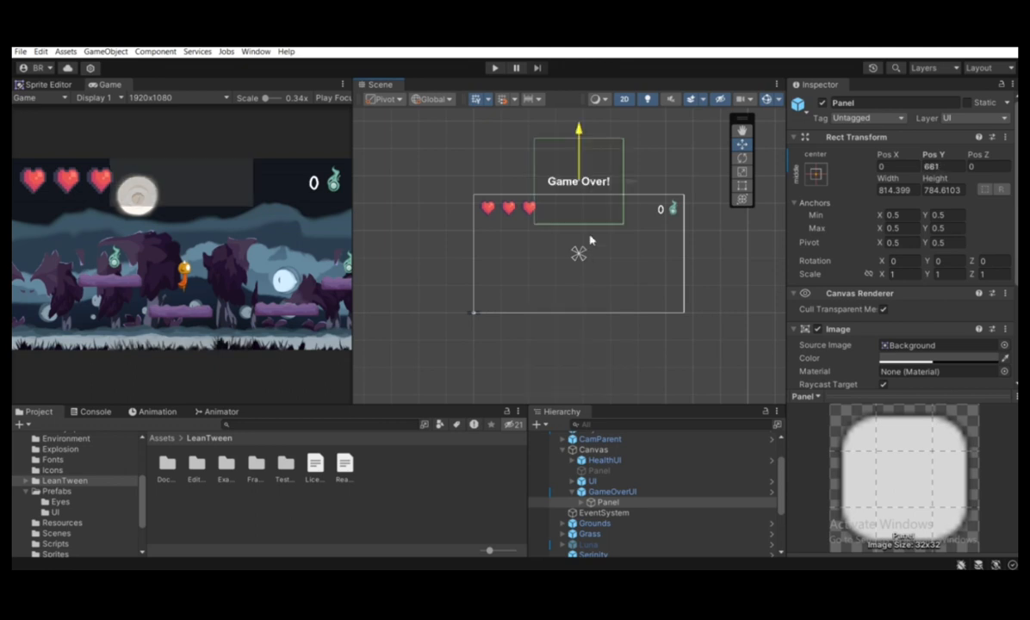
{"action": "left_click_drag", "start_coordinate": [590, 240], "coordinate": [590, 212]}
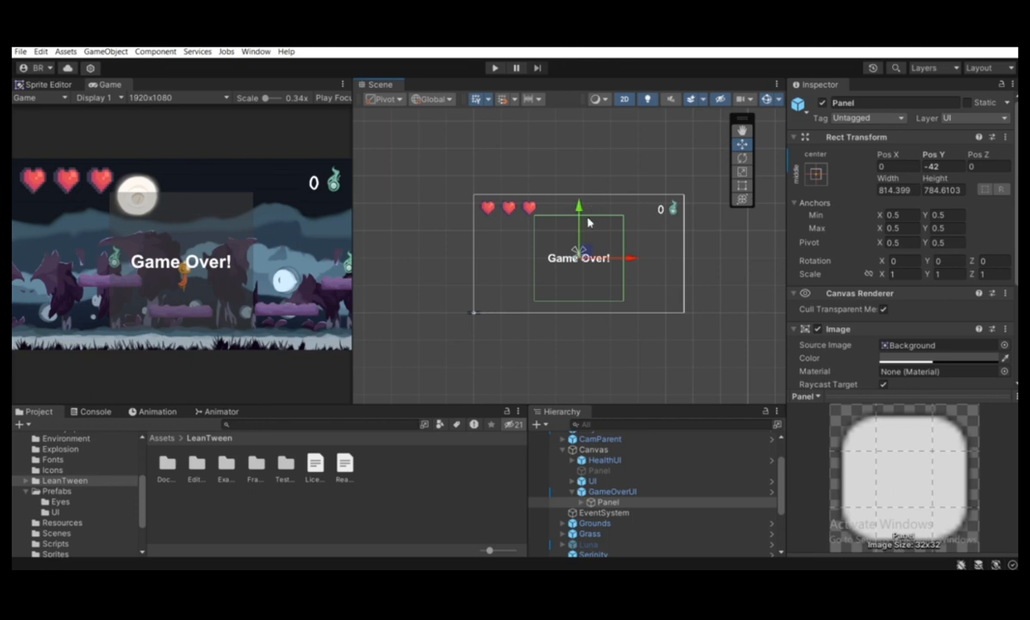
Set the Game Over! panel's Pos Y to 0, trying a slightly lower placement in the scene along the way
{"action": "scroll", "coordinate": [588, 223], "scroll_direction": "up", "scroll_amount": 1}
{"action": "left_click", "coordinate": [960, 168]}
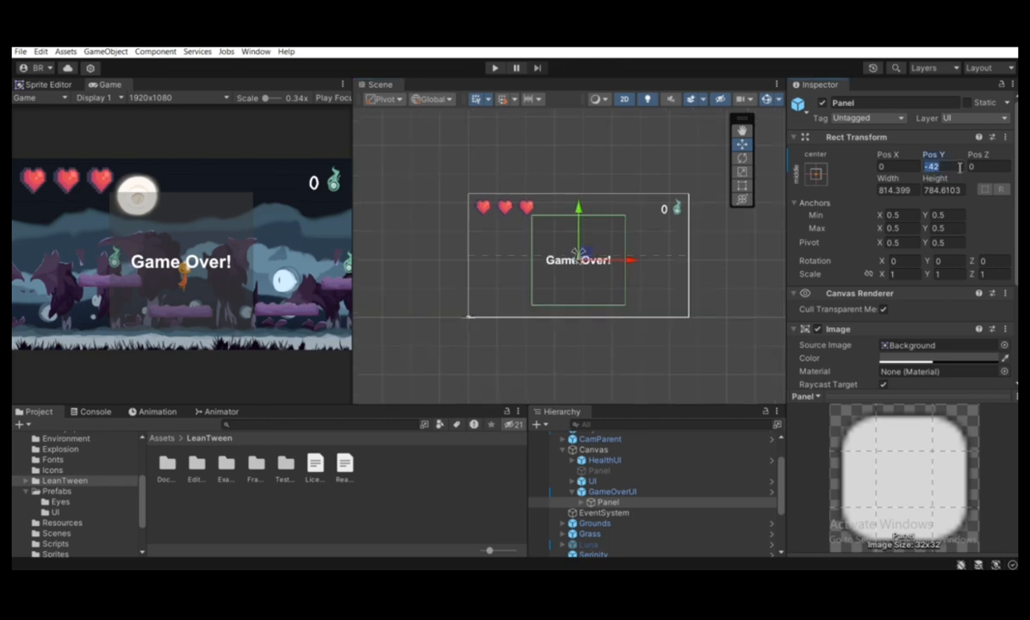
{"action": "type", "text": "0"}
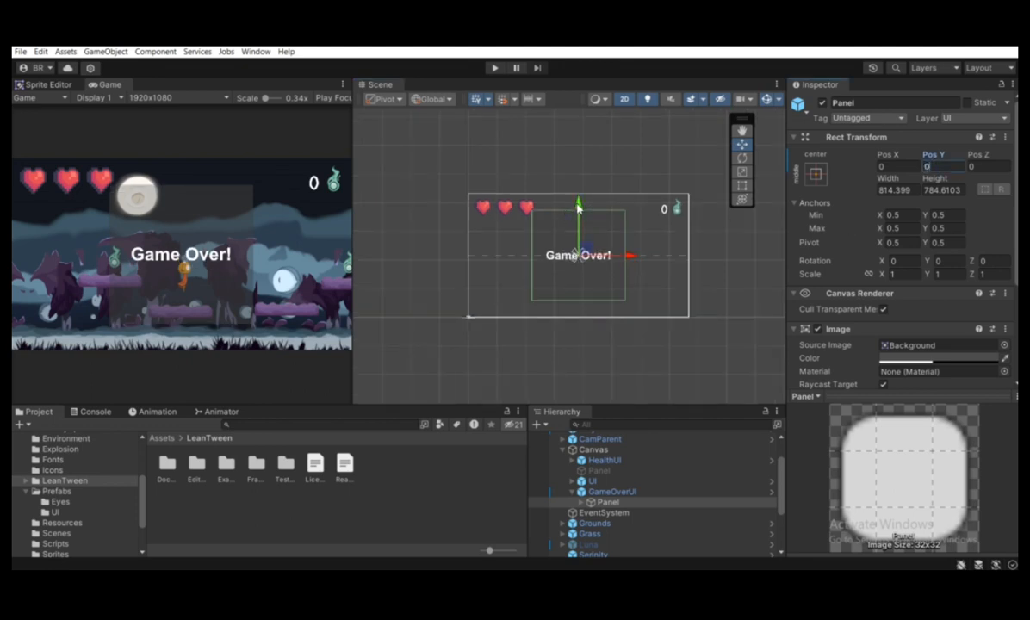
{"action": "mouse_move", "coordinate": [577, 206]}
{"action": "left_mouse_down"}
{"action": "mouse_move", "coordinate": [578, 324]}
{"action": "mouse_move", "coordinate": [591, 317]}
{"action": "mouse_move", "coordinate": [581, 275]}
{"action": "mouse_move", "coordinate": [589, 213]}
{"action": "left_mouse_up"}
{"action": "left_click", "coordinate": [934, 166]}
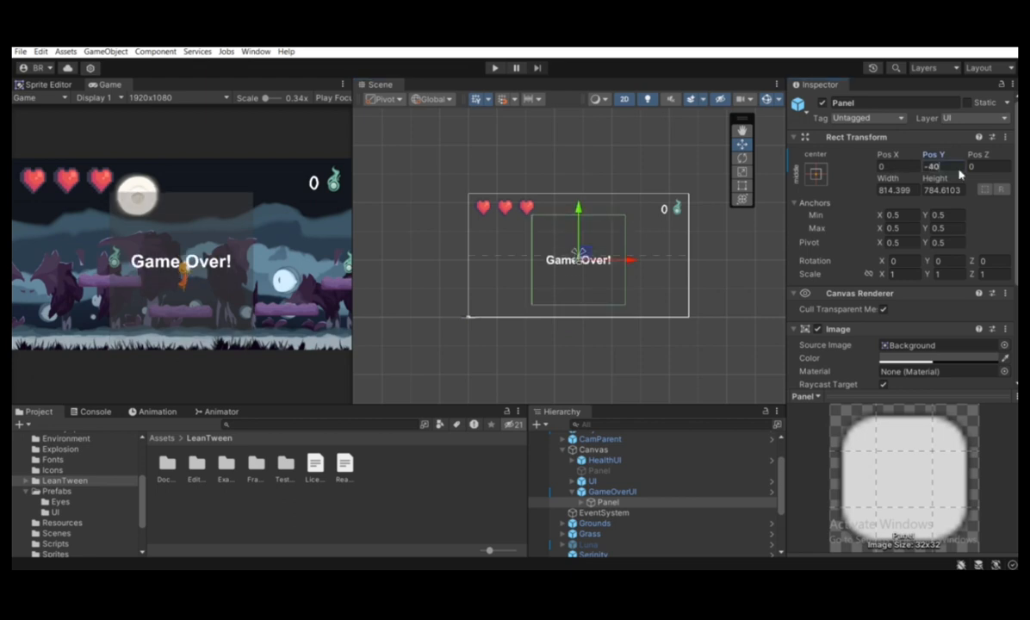
{"action": "type", "text": "0"}
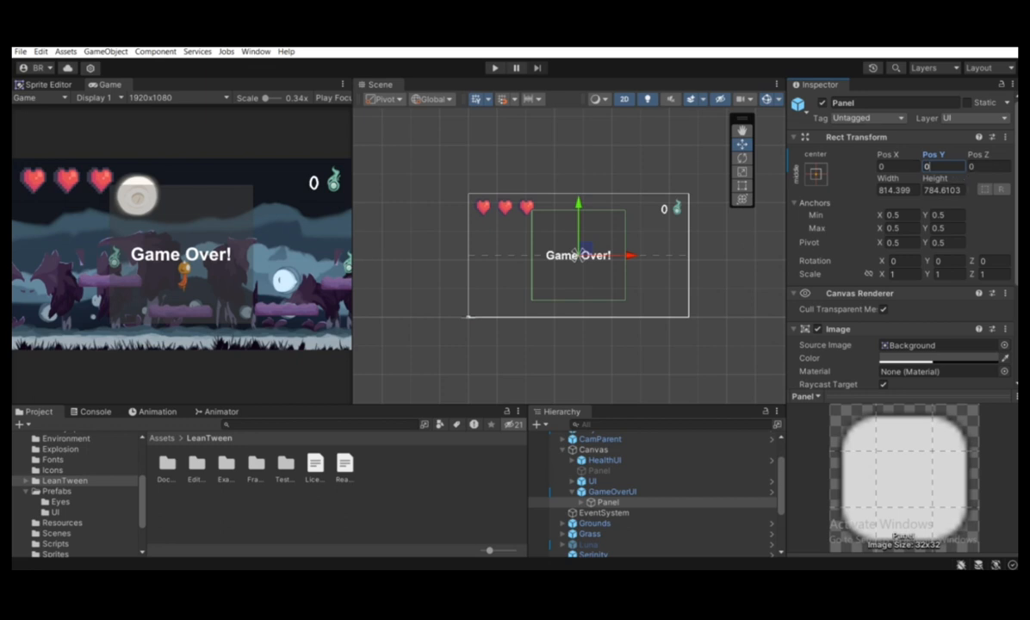
Switch to the code editor, save Player.cs with the new panel tween, and return to Unity
{"action": "key", "text": "alt+Tab"}
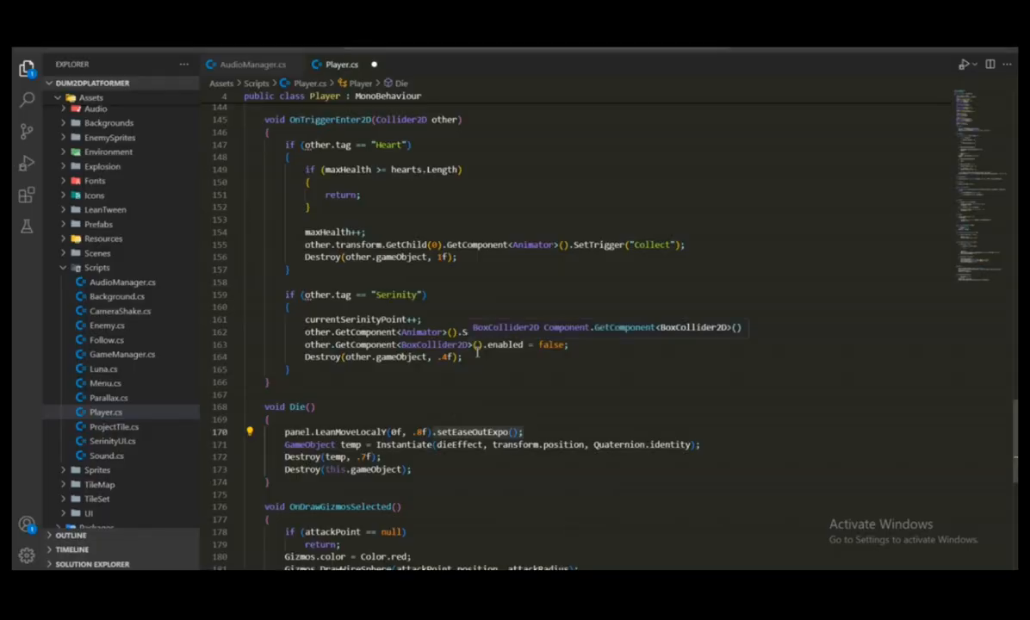
{"action": "key", "text": "ctrl+s"}
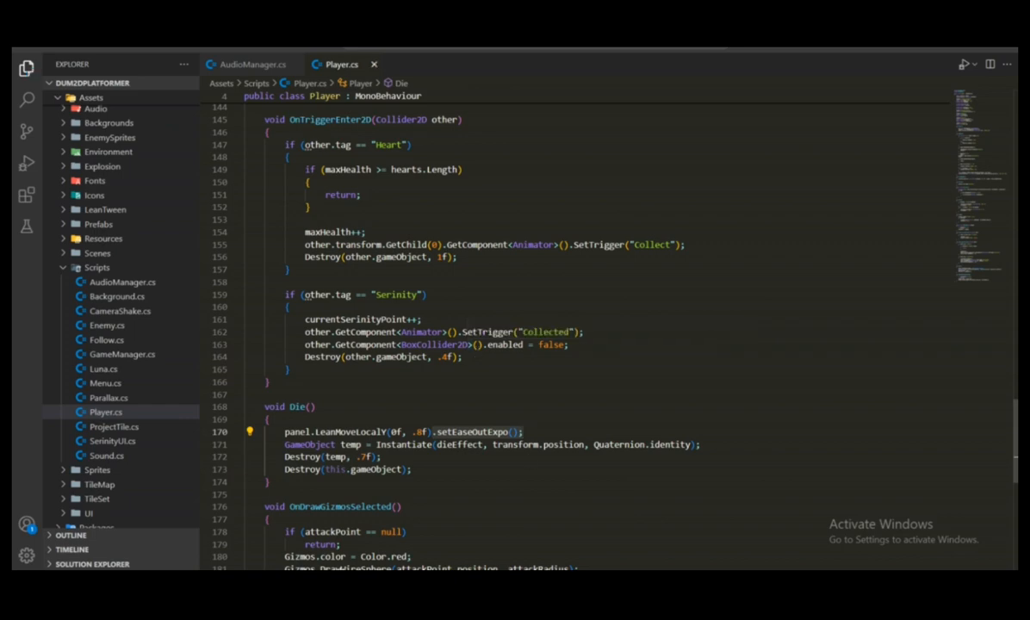
{"action": "key", "text": "alt+Tab"}
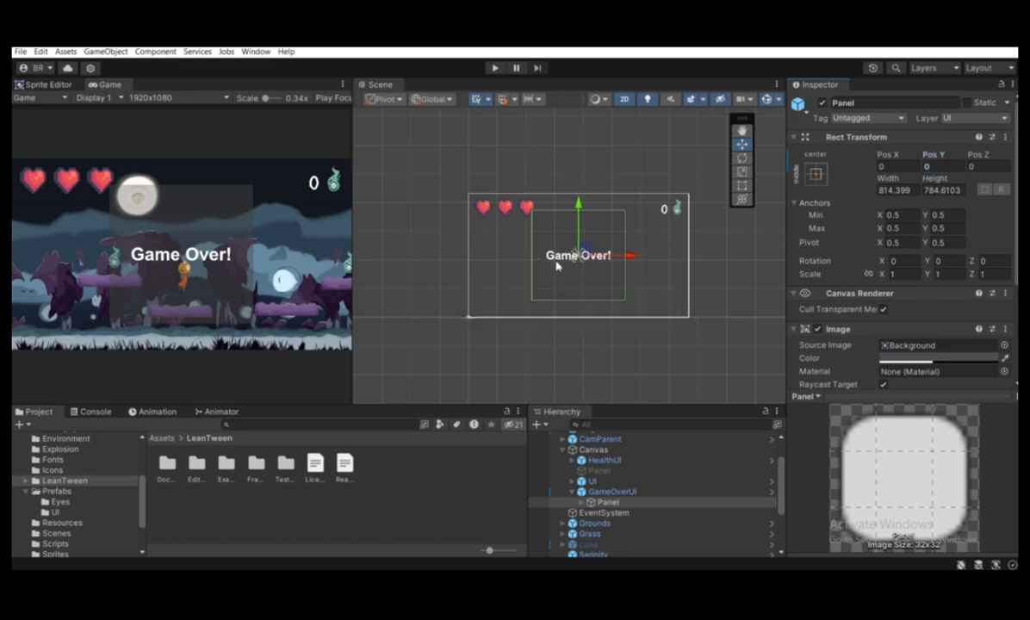
Play-test the scene until the player dies to check the Game Over! panel's tween, and stop the game
{"action": "left_click", "coordinate": [493, 68]}
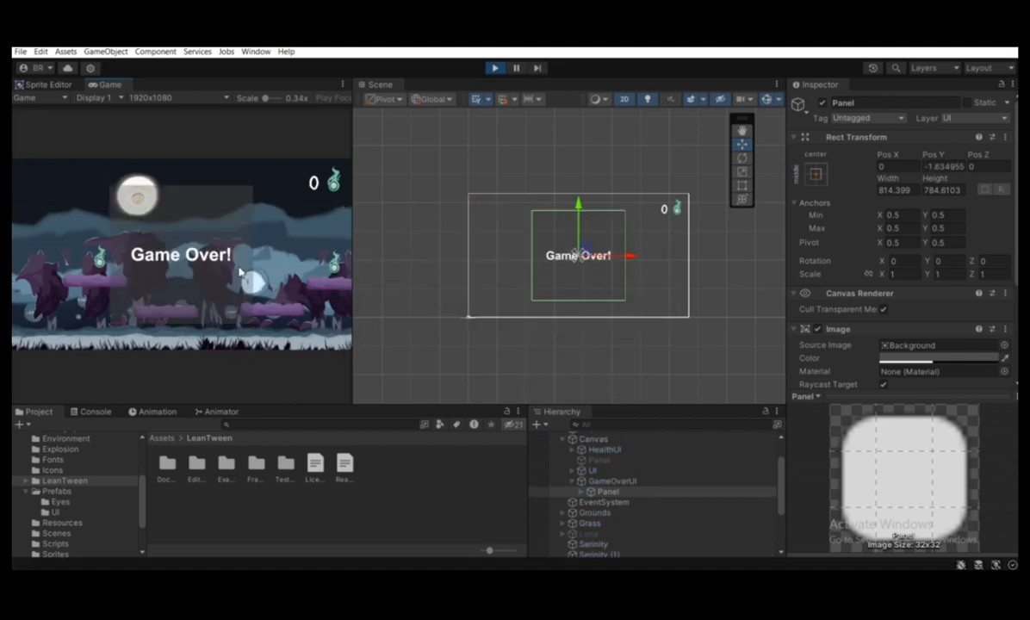
{"action": "scroll", "coordinate": [576, 172], "scroll_direction": "up", "scroll_amount": 1}
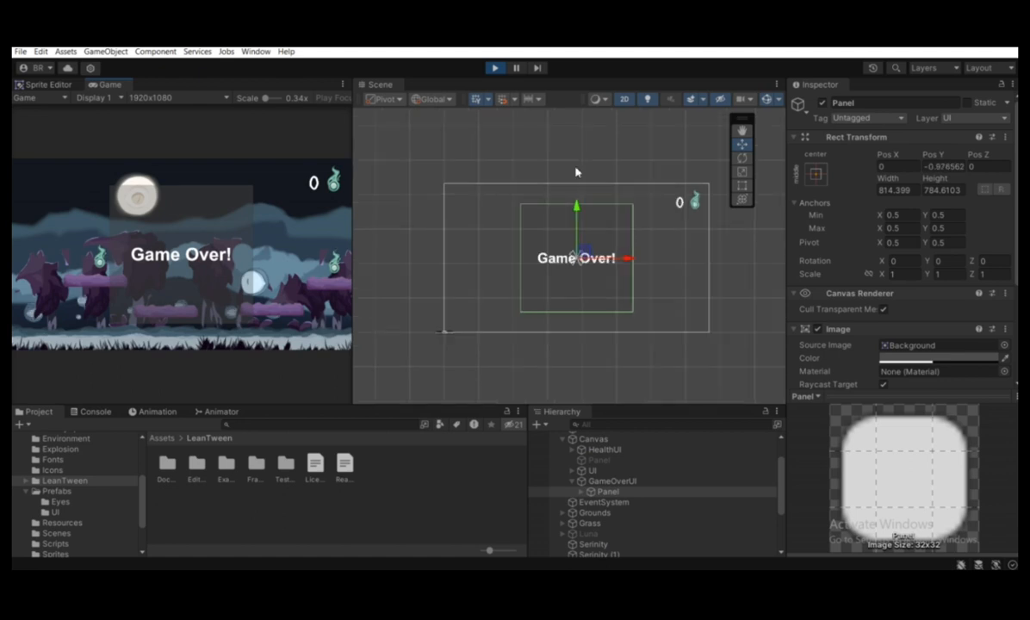
{"action": "scroll", "coordinate": [578, 173], "scroll_direction": "down", "scroll_amount": 1}
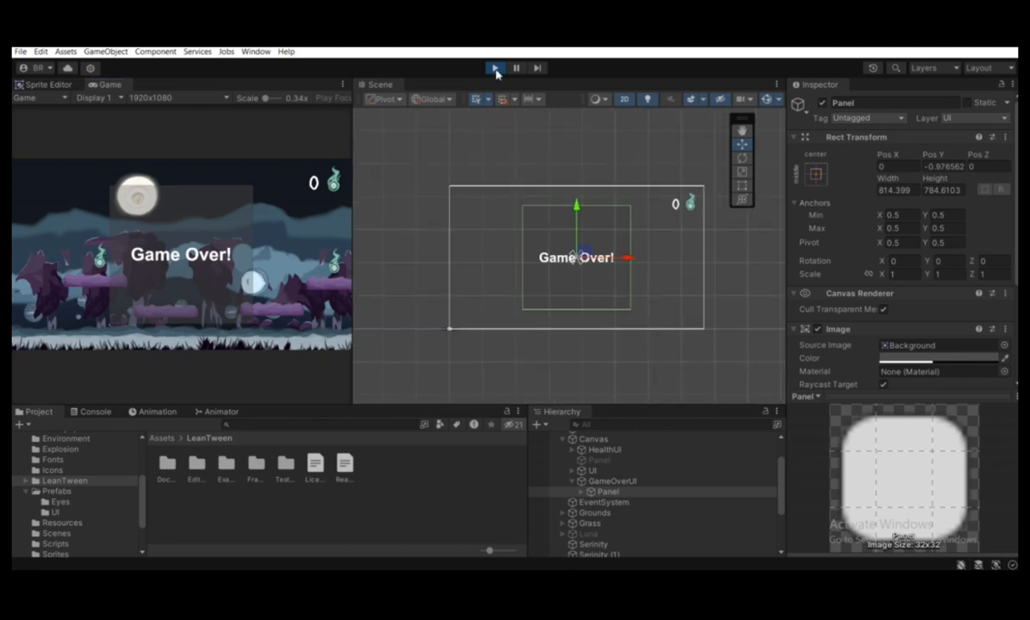
{"action": "left_click", "coordinate": [495, 69]}
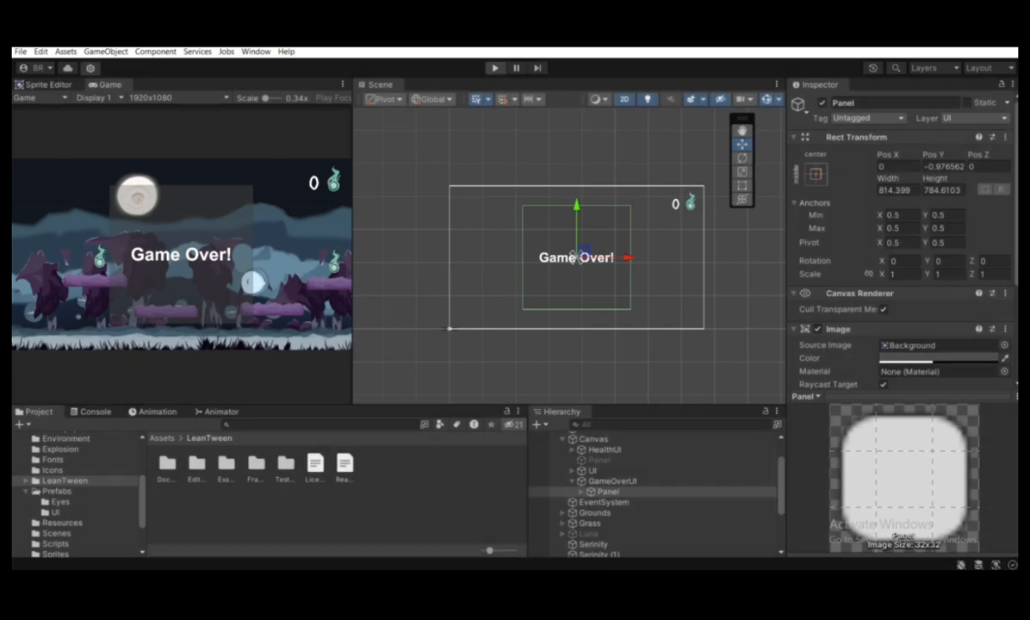
Switch to Player.cs, change the LeanMoveLocalY duration in Die() to 1f, and save the script
{"action": "key", "text": "alt+Tab"}
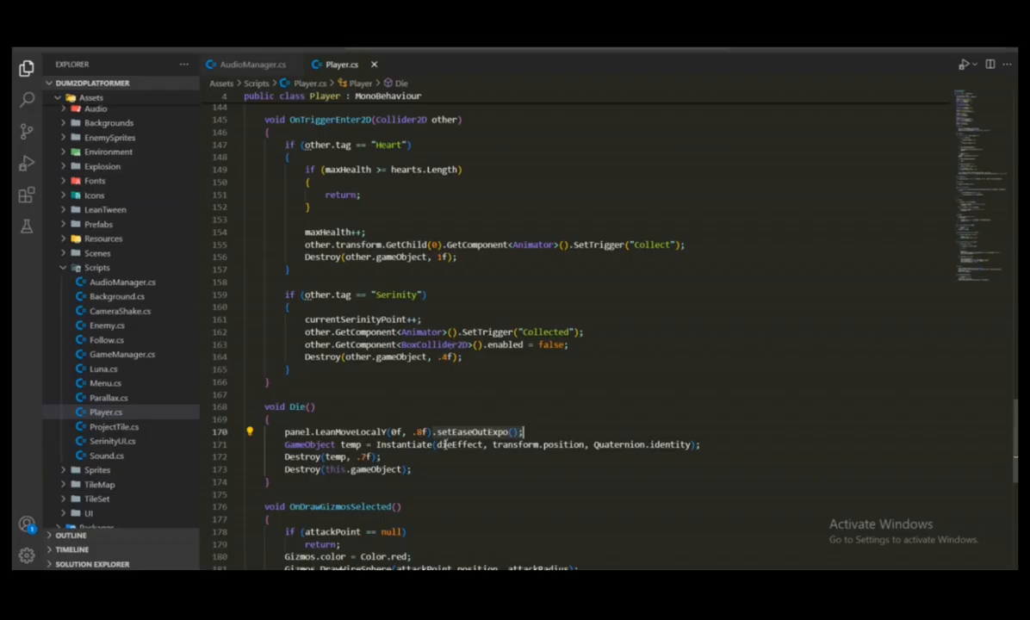
{"action": "left_click", "coordinate": [428, 432]}
{"action": "key", "text": "BackSpace"}
{"action": "key", "text": "BackSpace"}
{"action": "key", "text": "BackSpace"}
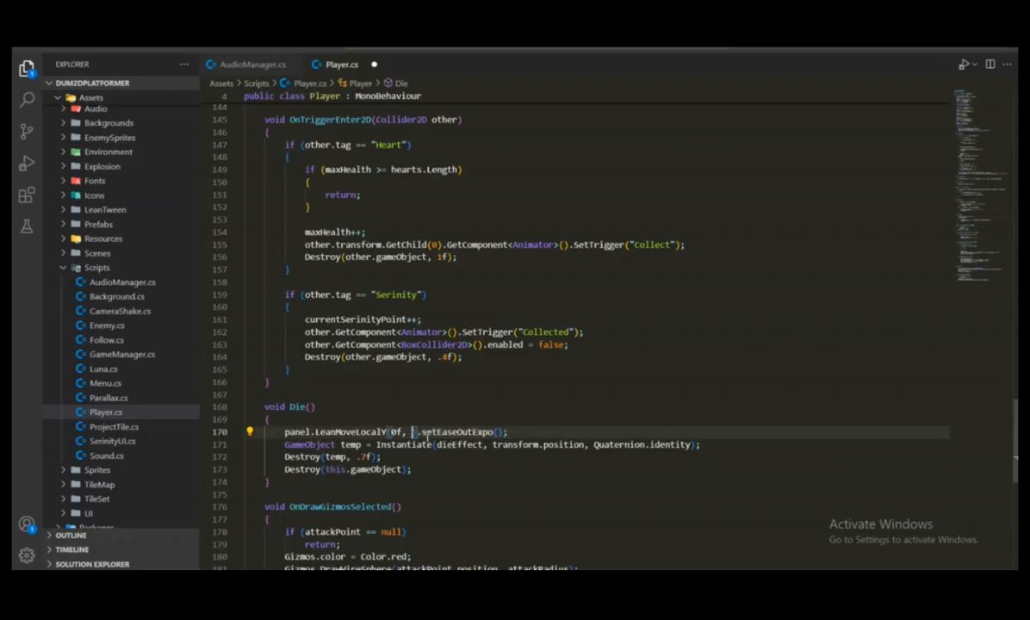
{"action": "type", "text": "1f"}
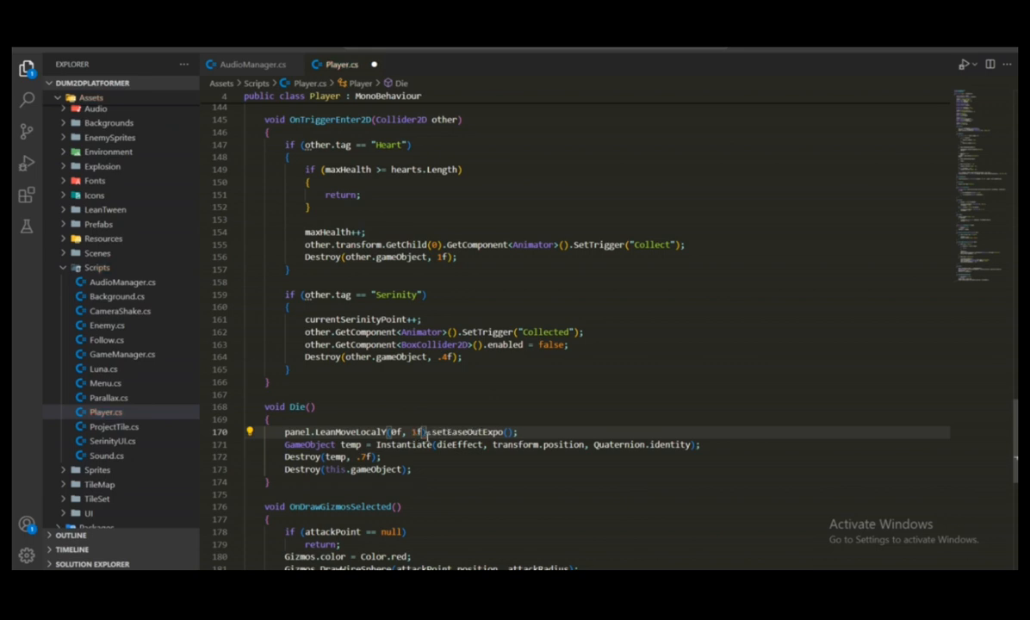
{"action": "key", "text": "ctrl+s"}
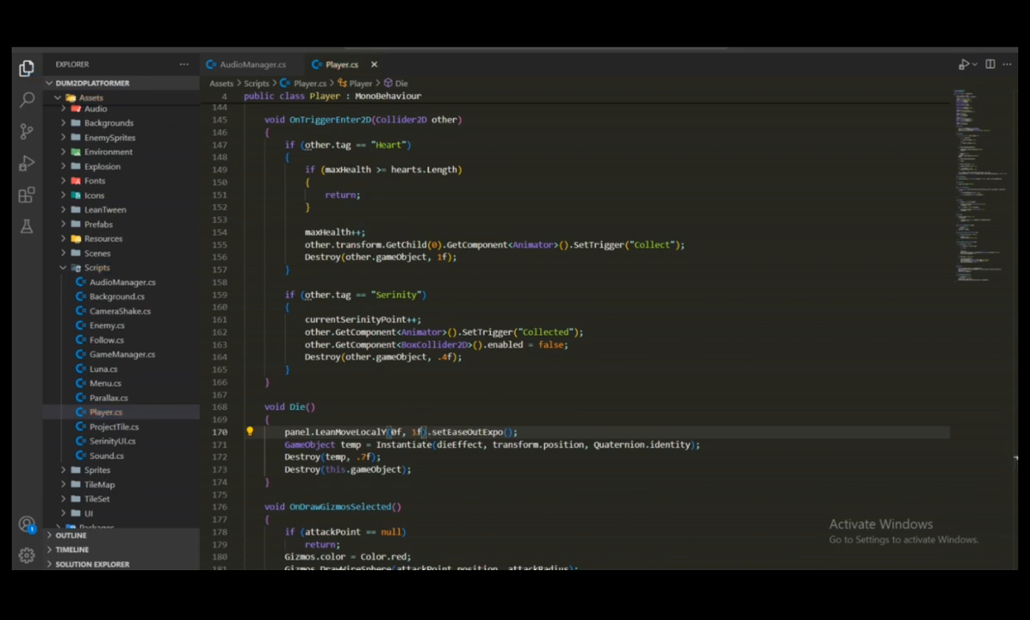
Return to Unity and play-test the player's death with the 1f panel tween duration, stopping the game at the end
{"action": "key", "text": "alt+Tab"}
{"action": "key", "text": "alt+Tab"}
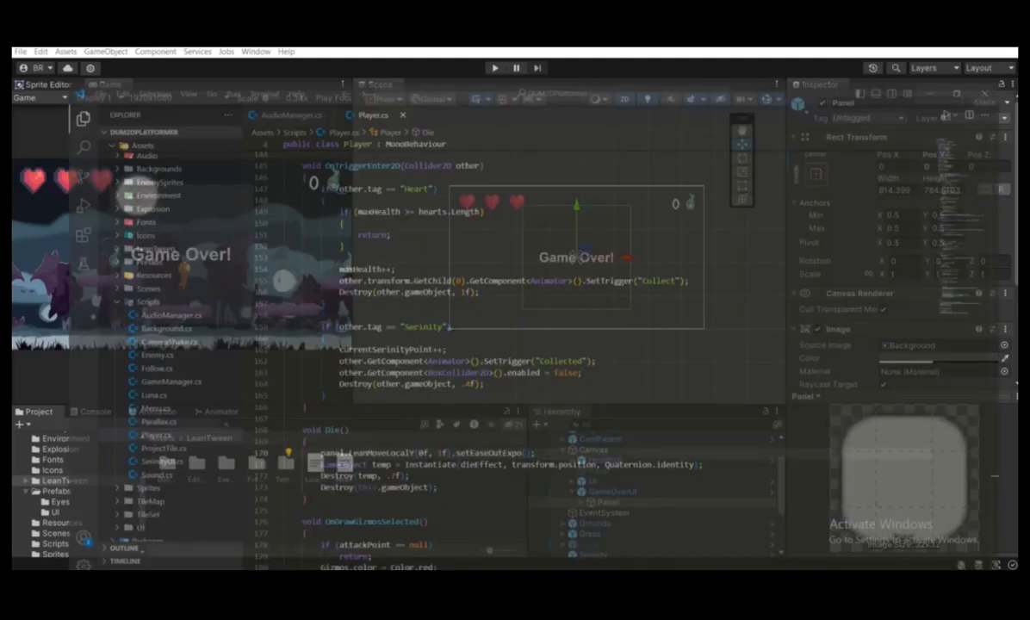
{"action": "mouse_move", "coordinate": [603, 540]}
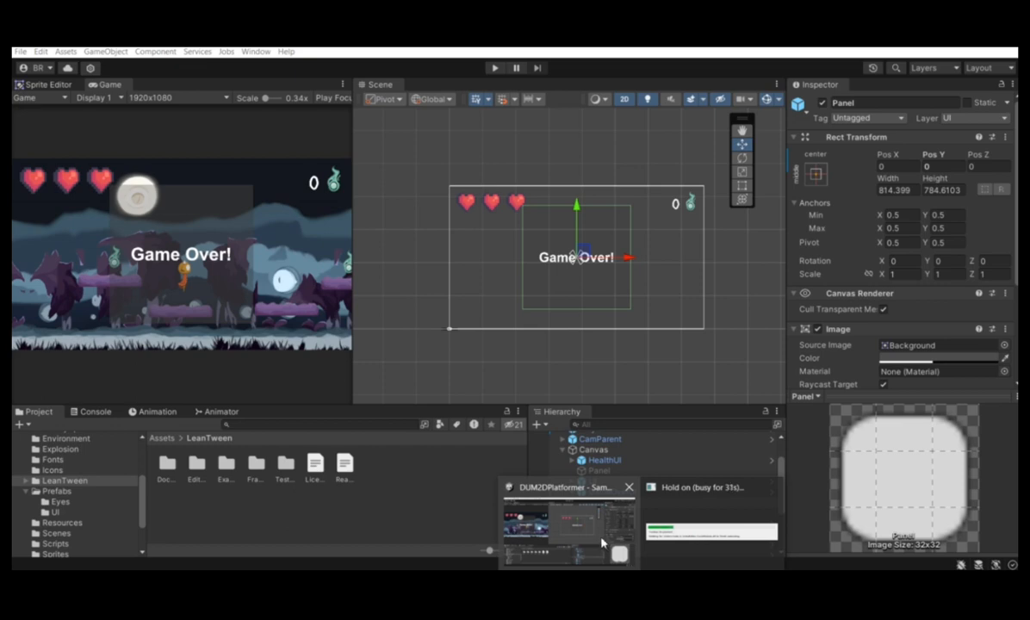
{"action": "left_click", "coordinate": [494, 67]}
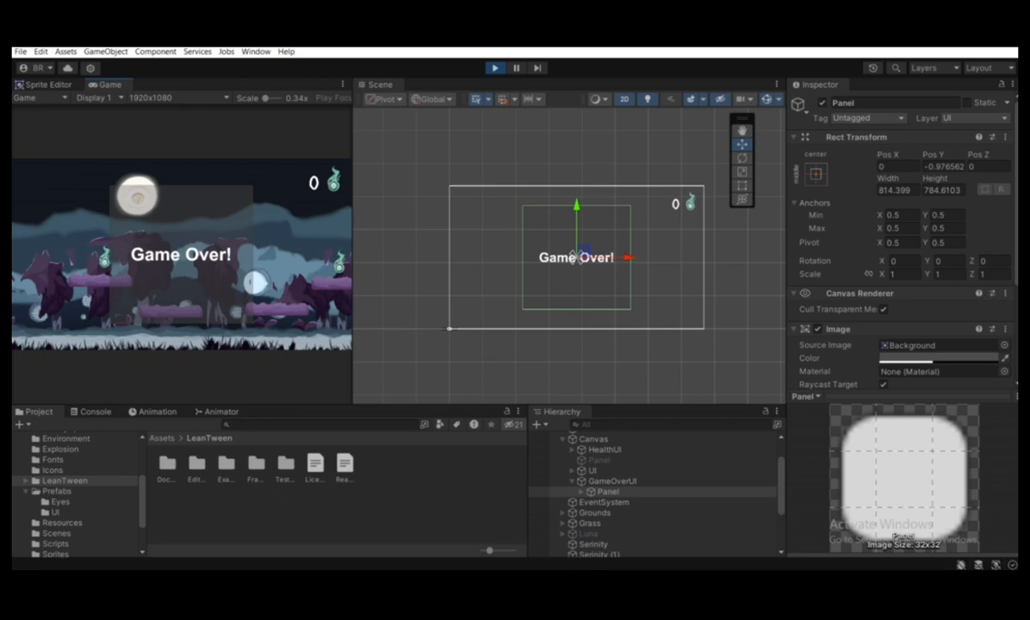
{"action": "left_click", "coordinate": [495, 68]}
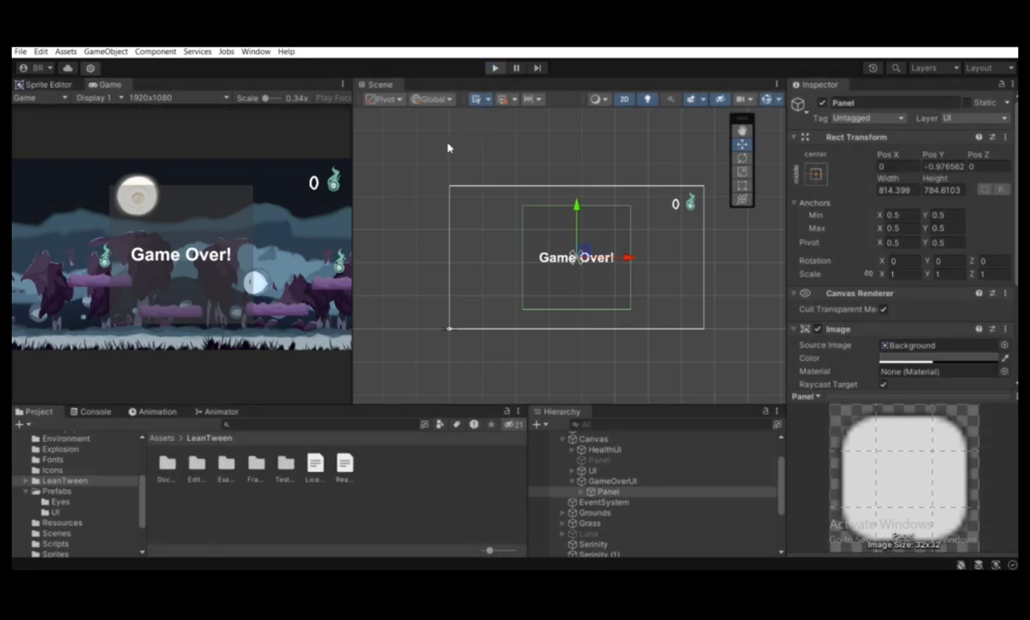